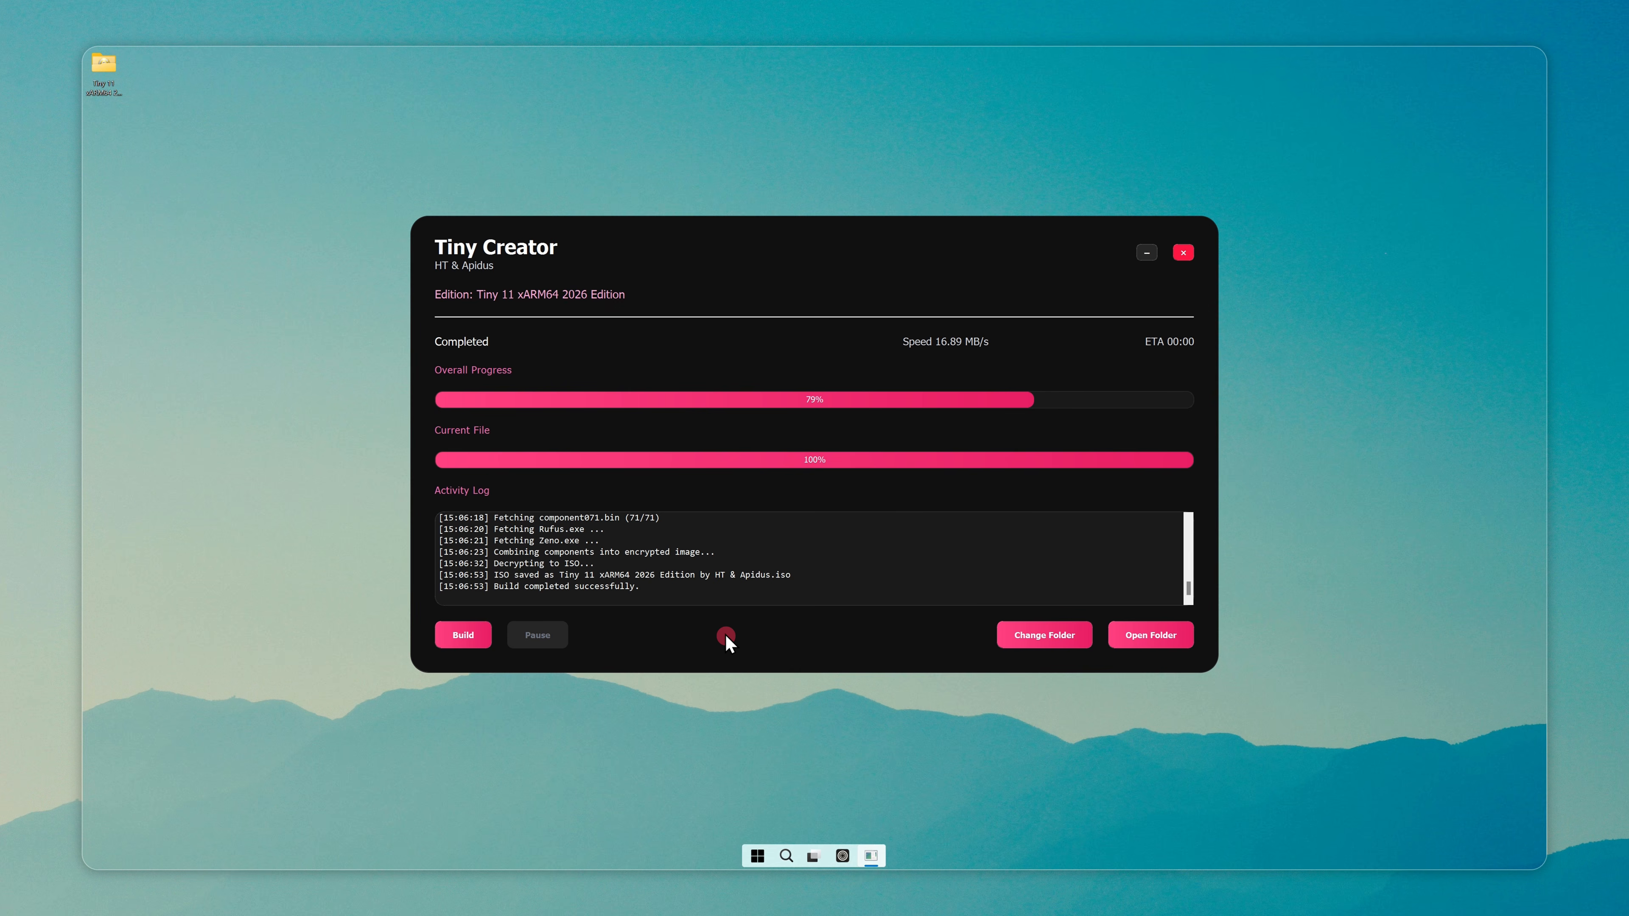
# Open the folder that holds the finished Tiny 11 build and close Tiny Creator.
pyautogui.moveTo(650, 591); pyautogui.dragTo(504, 589)
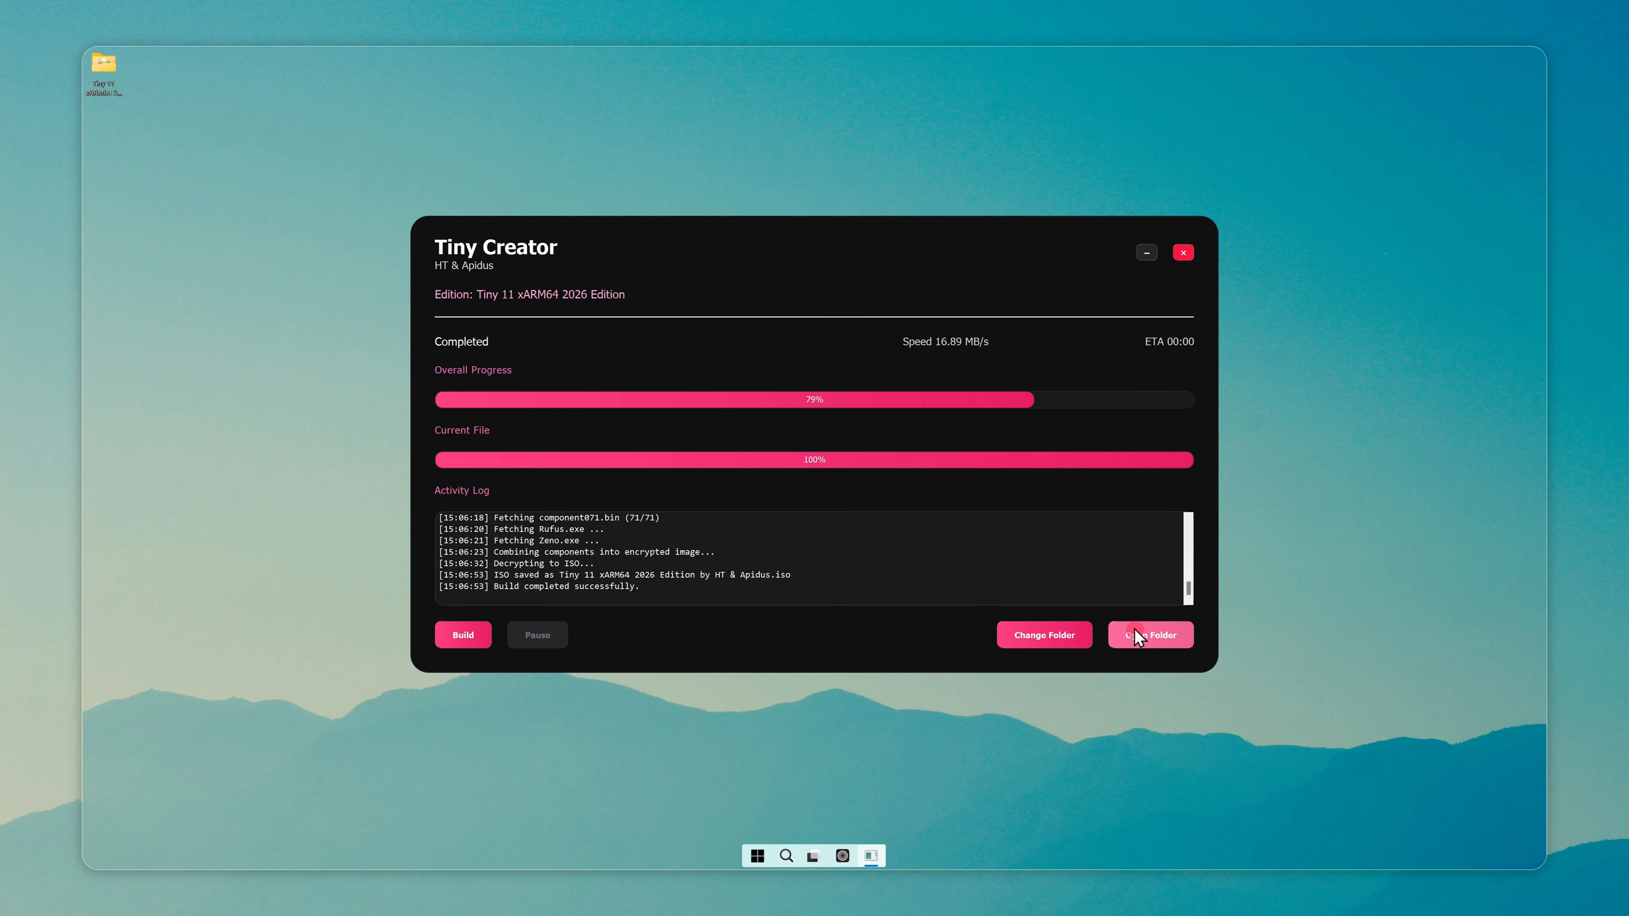
pyautogui.click(1149, 634)
pyautogui.click(1183, 252)
# Launch Zeno.exe and load the Tiny 11 xARM64 2026 Edition ISO as the Windows image.
pyautogui.click(834, 402)
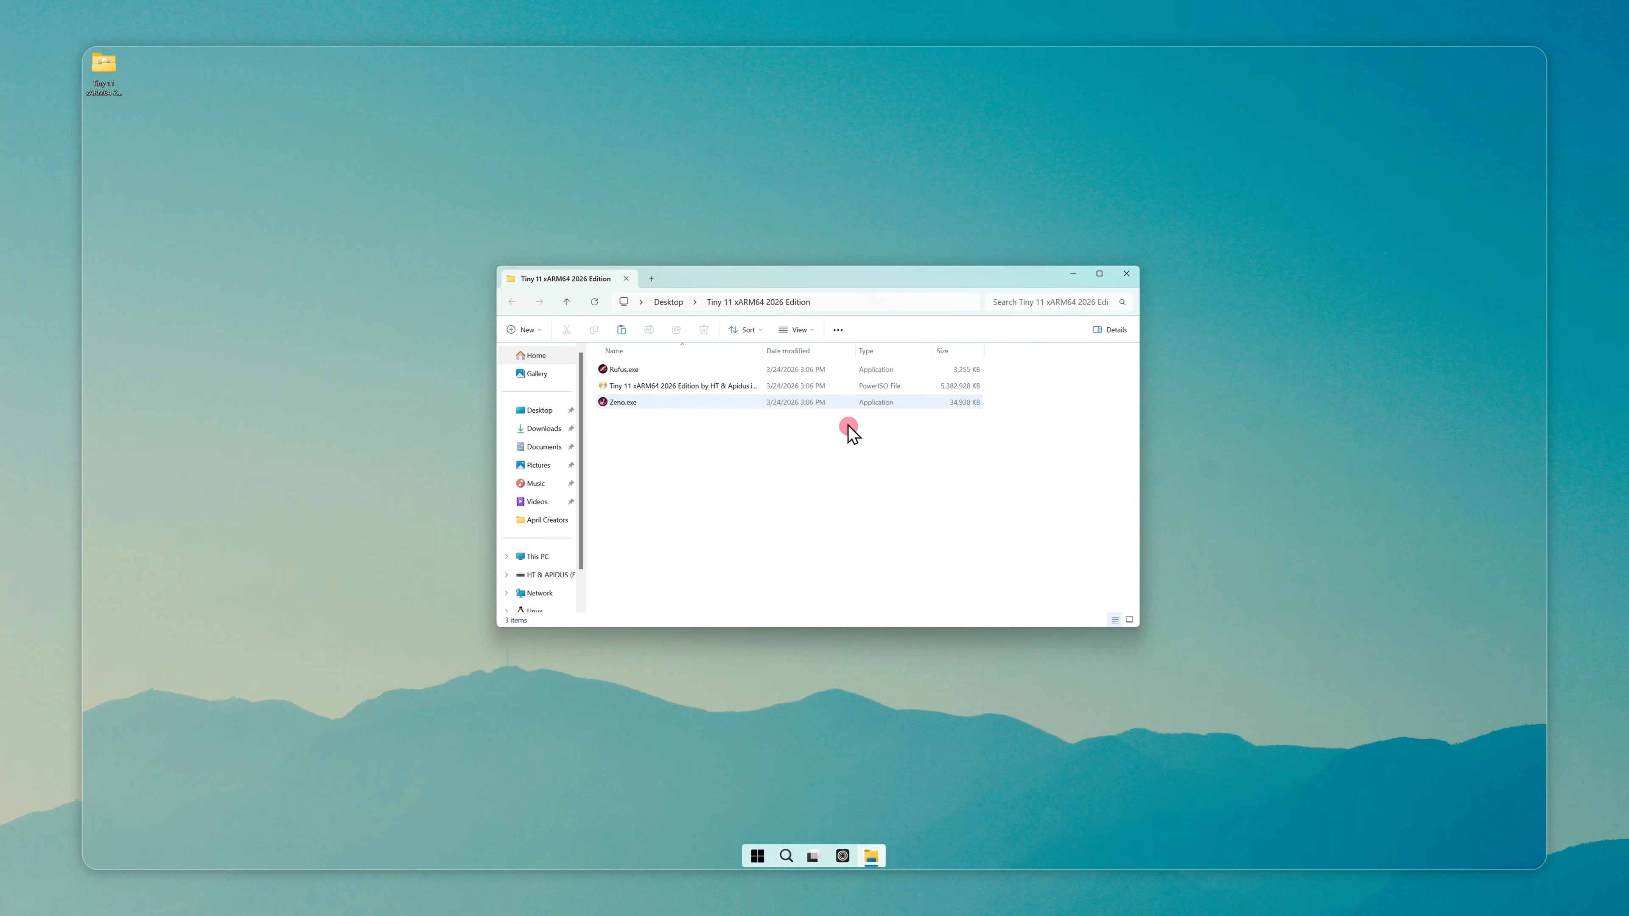
pyautogui.doubleClick(832, 401)
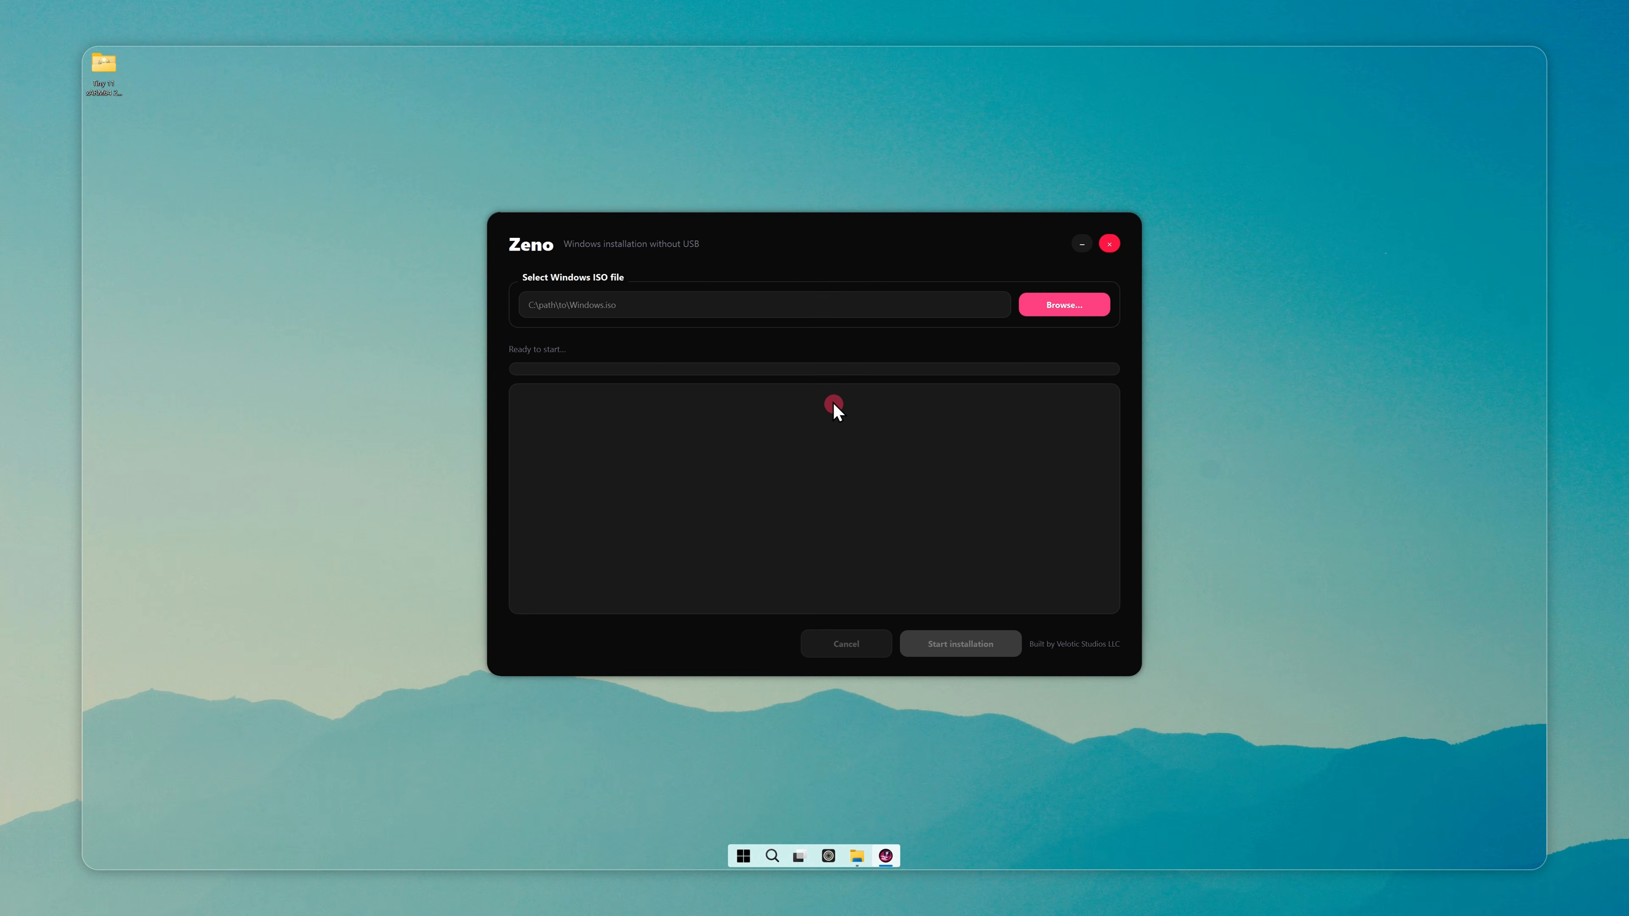
pyautogui.click(1054, 308)
pyautogui.click(724, 294)
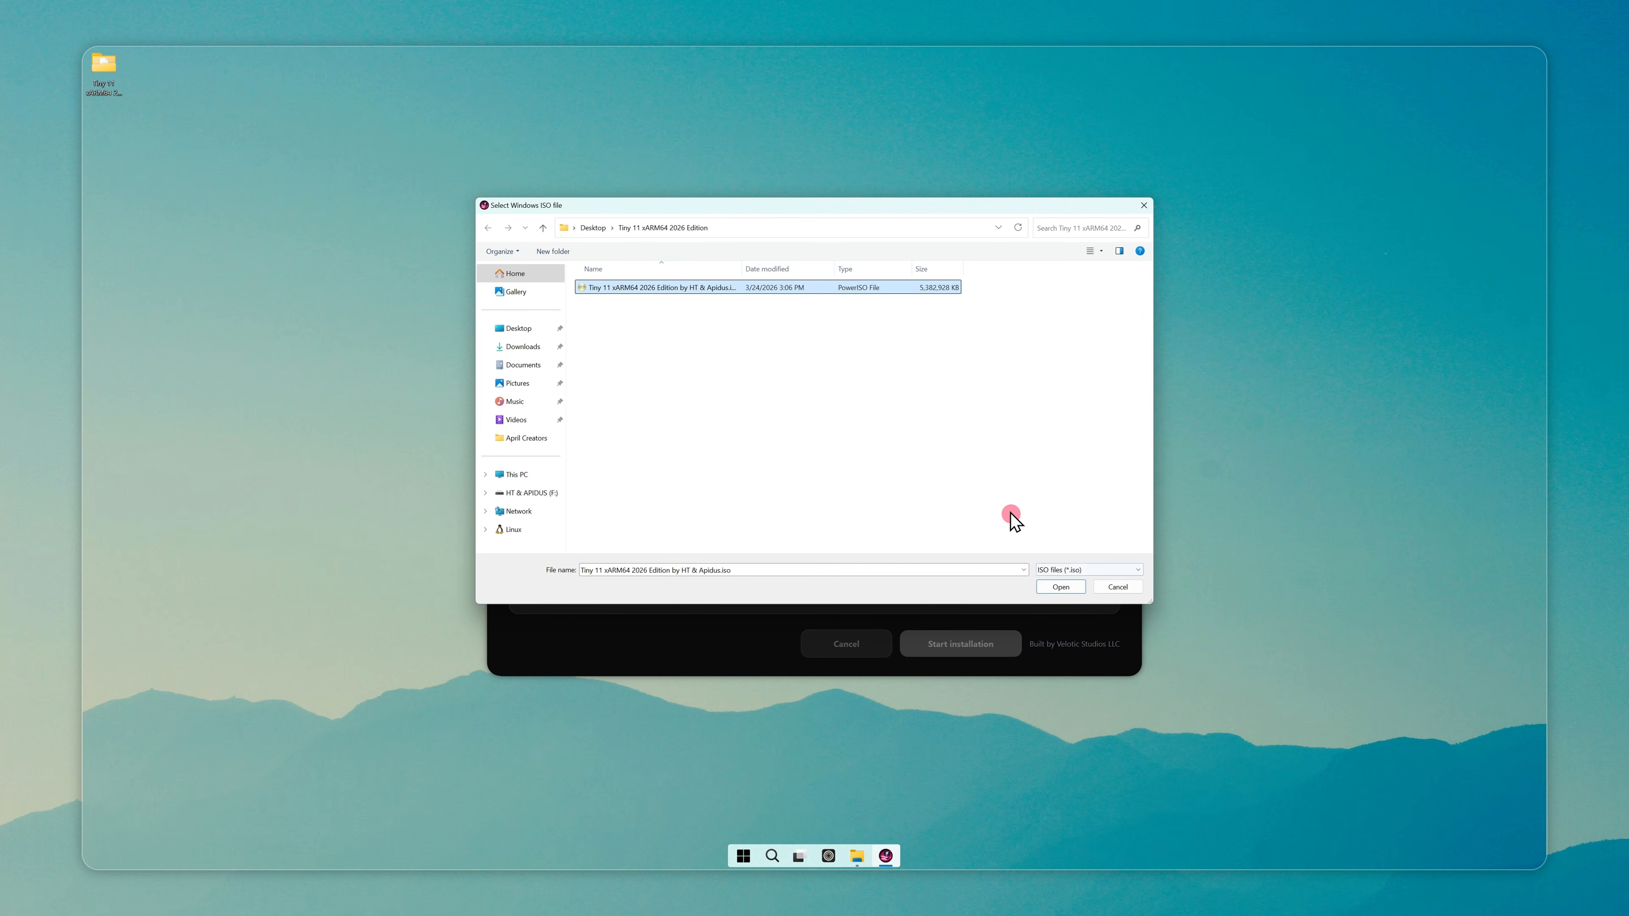
pyautogui.click(1061, 586)
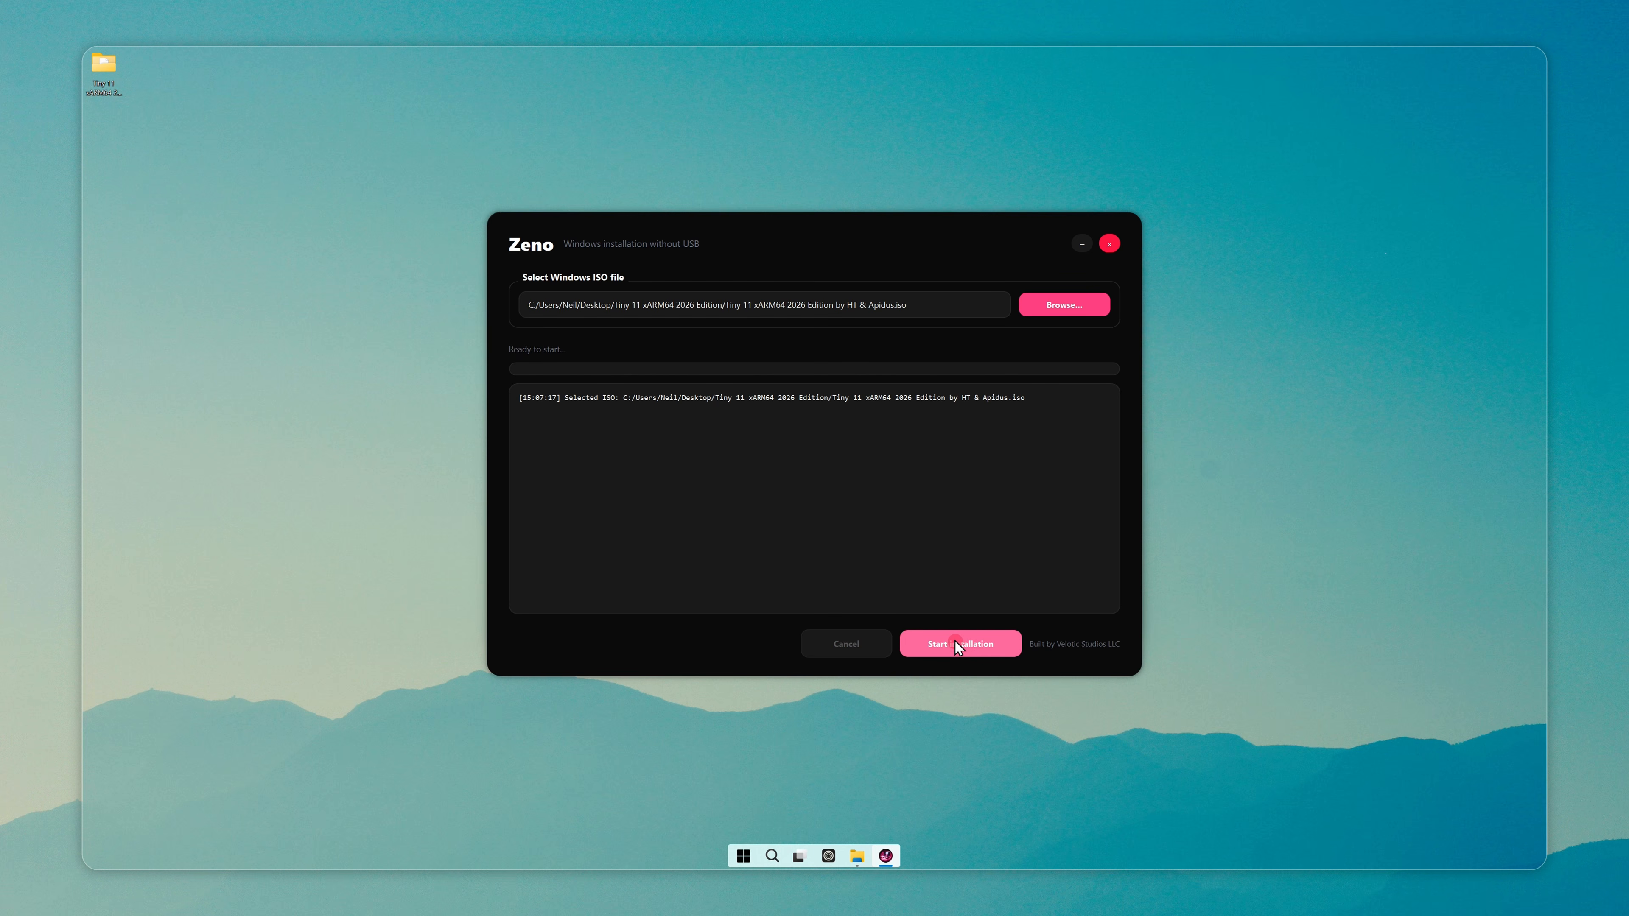
# Start the installation from the loaded ISO and choose E:\ as the target drive.
pyautogui.click(1103, 558)
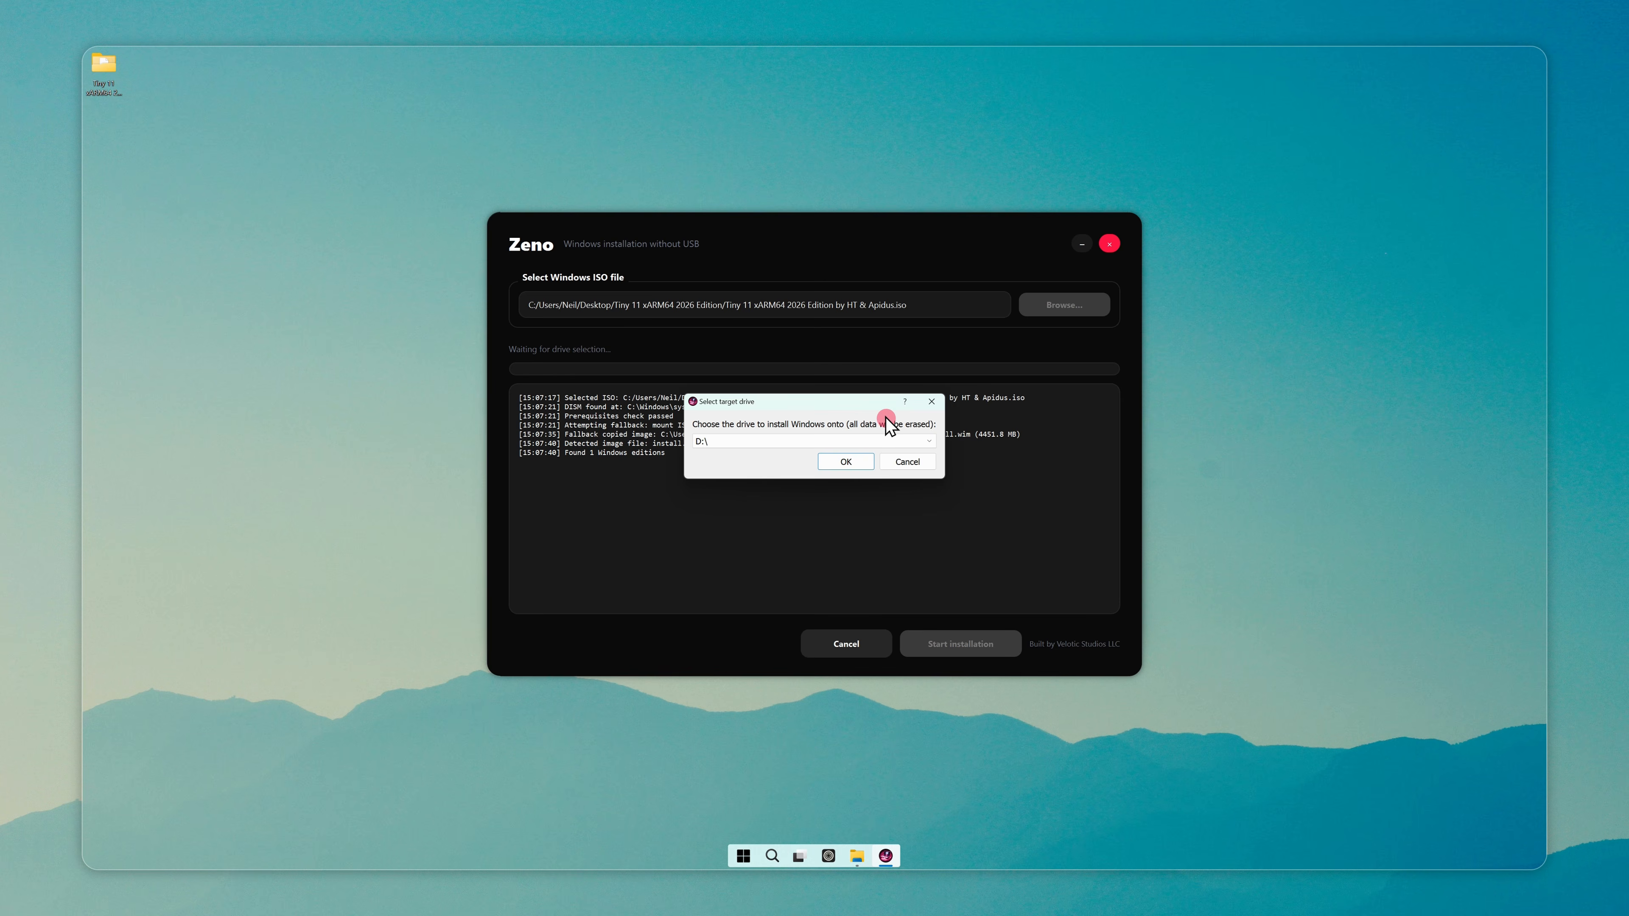
pyautogui.click(756, 441)
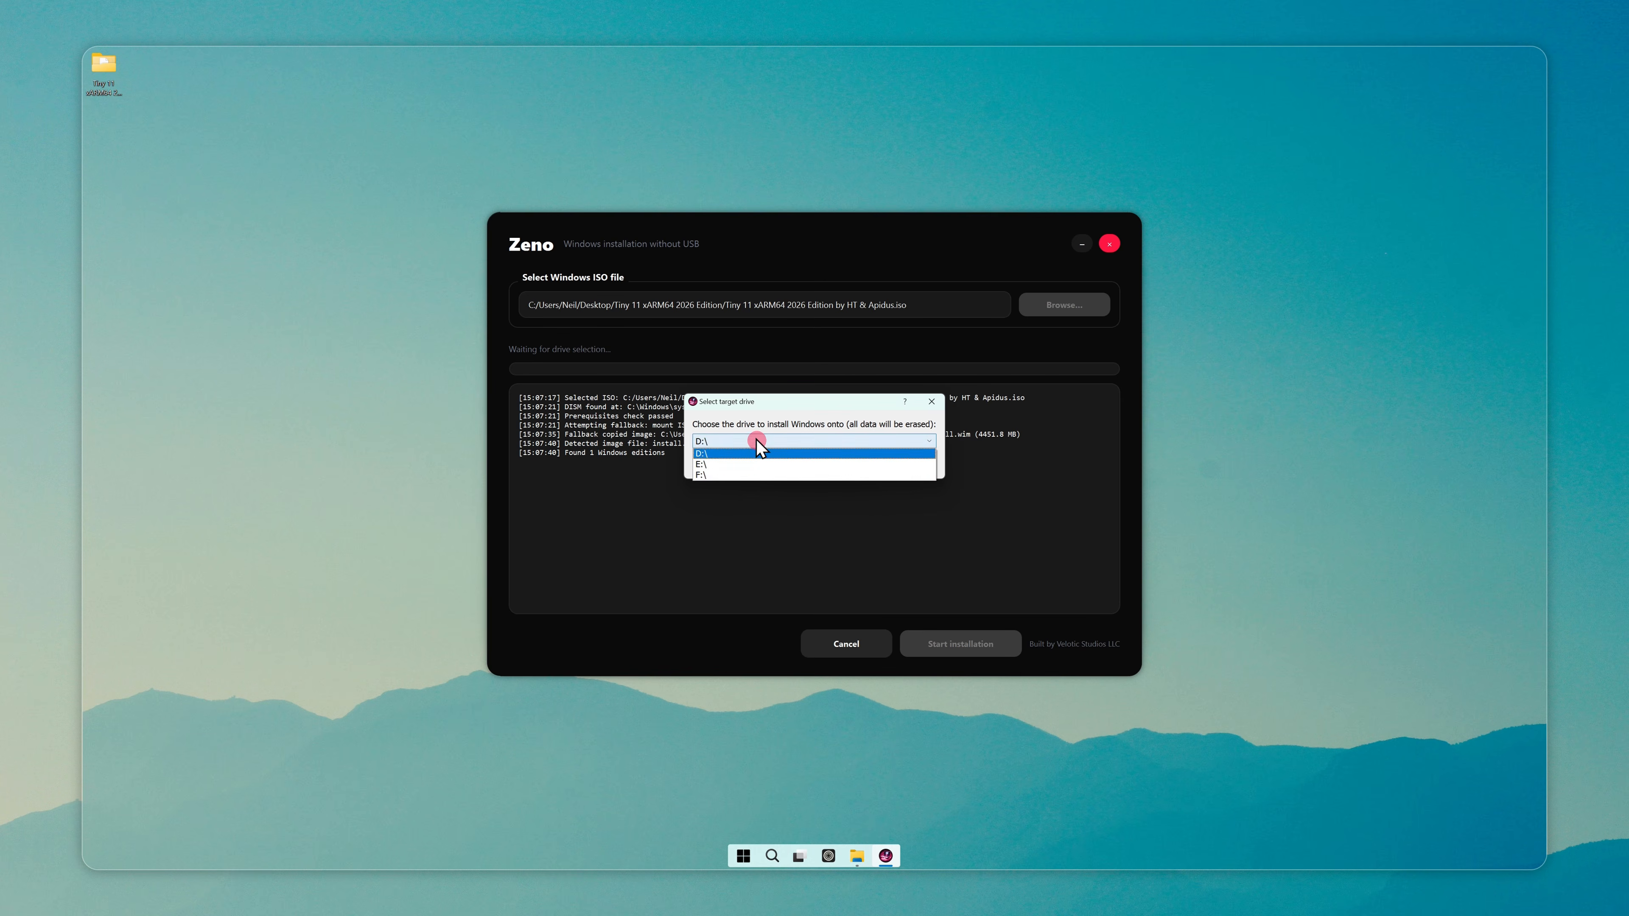
pyautogui.click(747, 478)
# Check the PC's drives and their free space in File Explorer, and close that window.
pyautogui.click(857, 856)
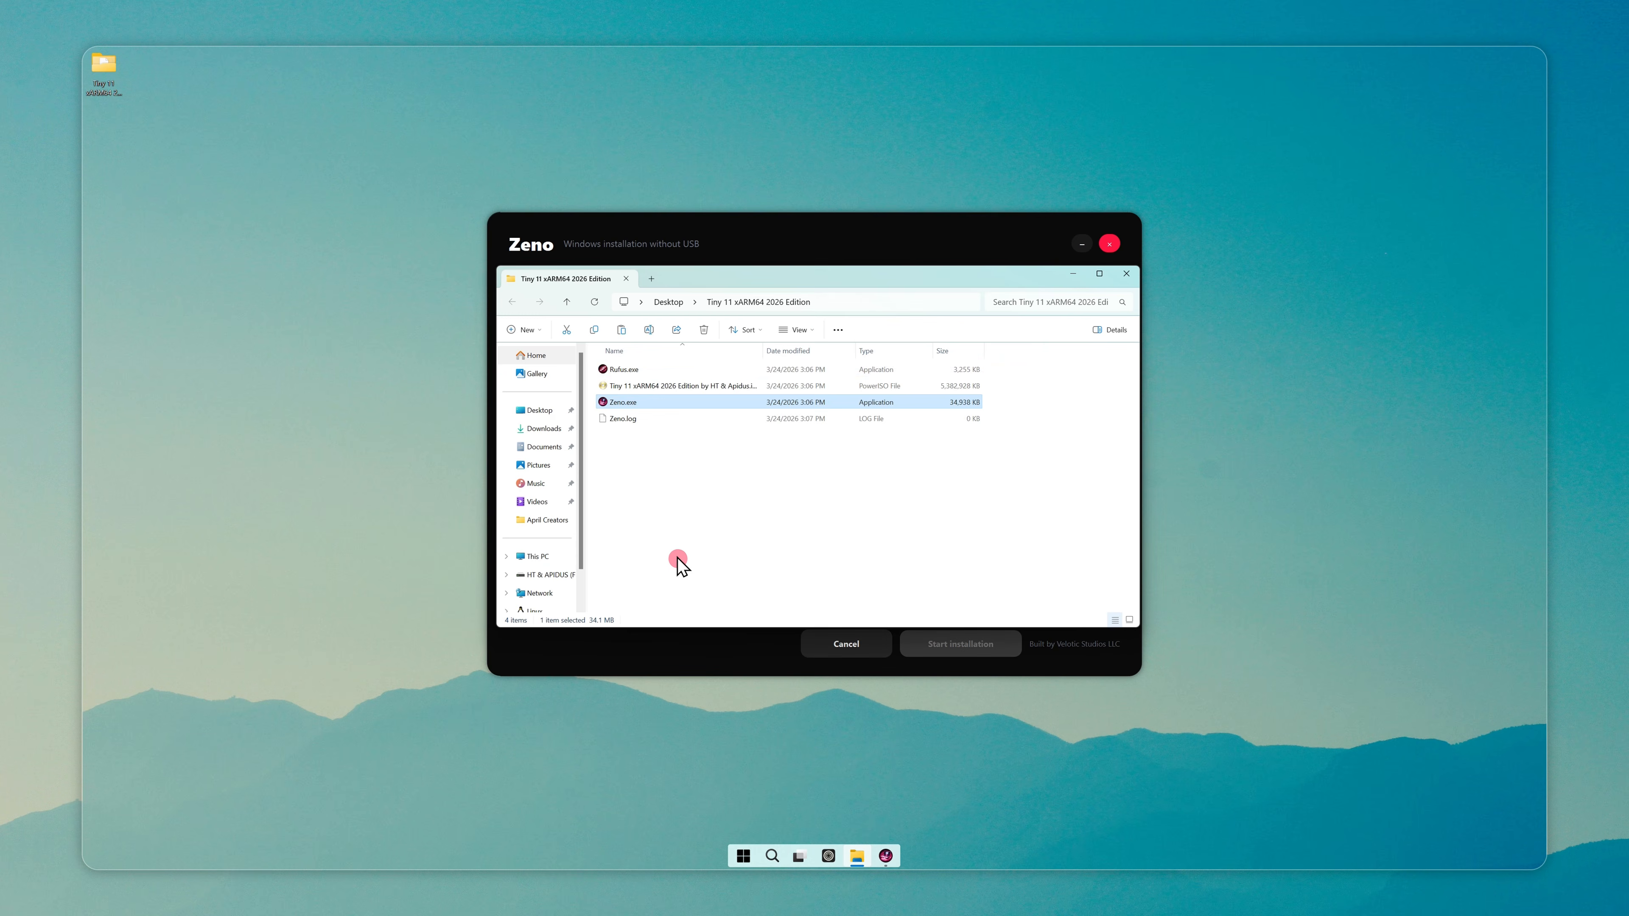
pyautogui.click(654, 278)
pyautogui.click(554, 554)
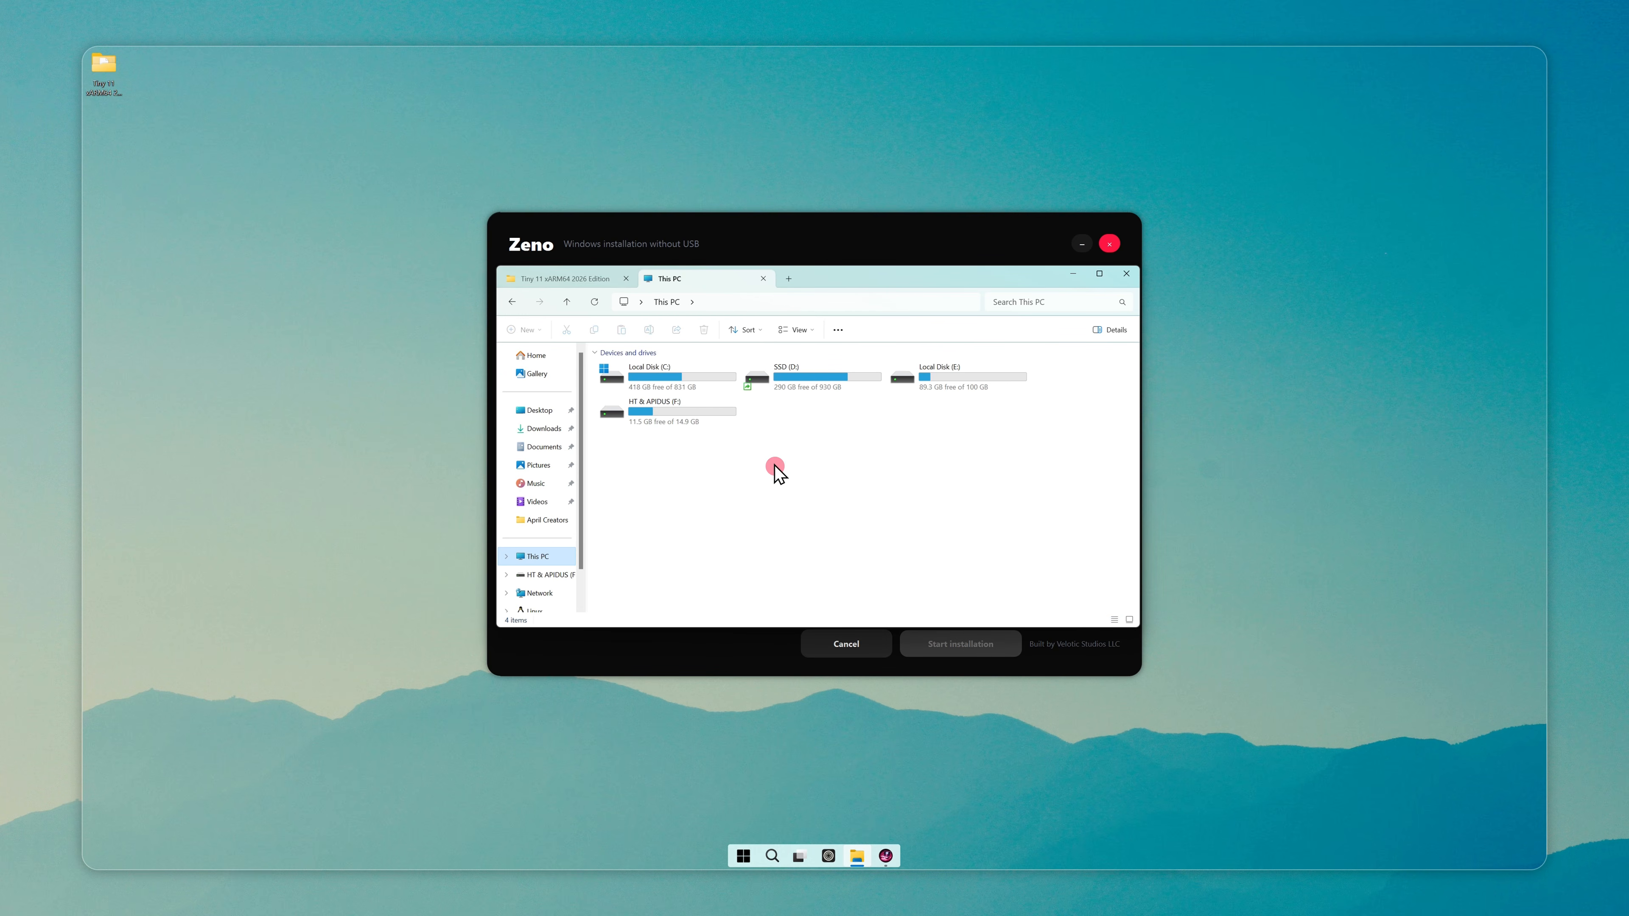
pyautogui.click(1126, 273)
# Confirm the target drive selection and approve erasing all data on drive E:\.
pyautogui.click(841, 460)
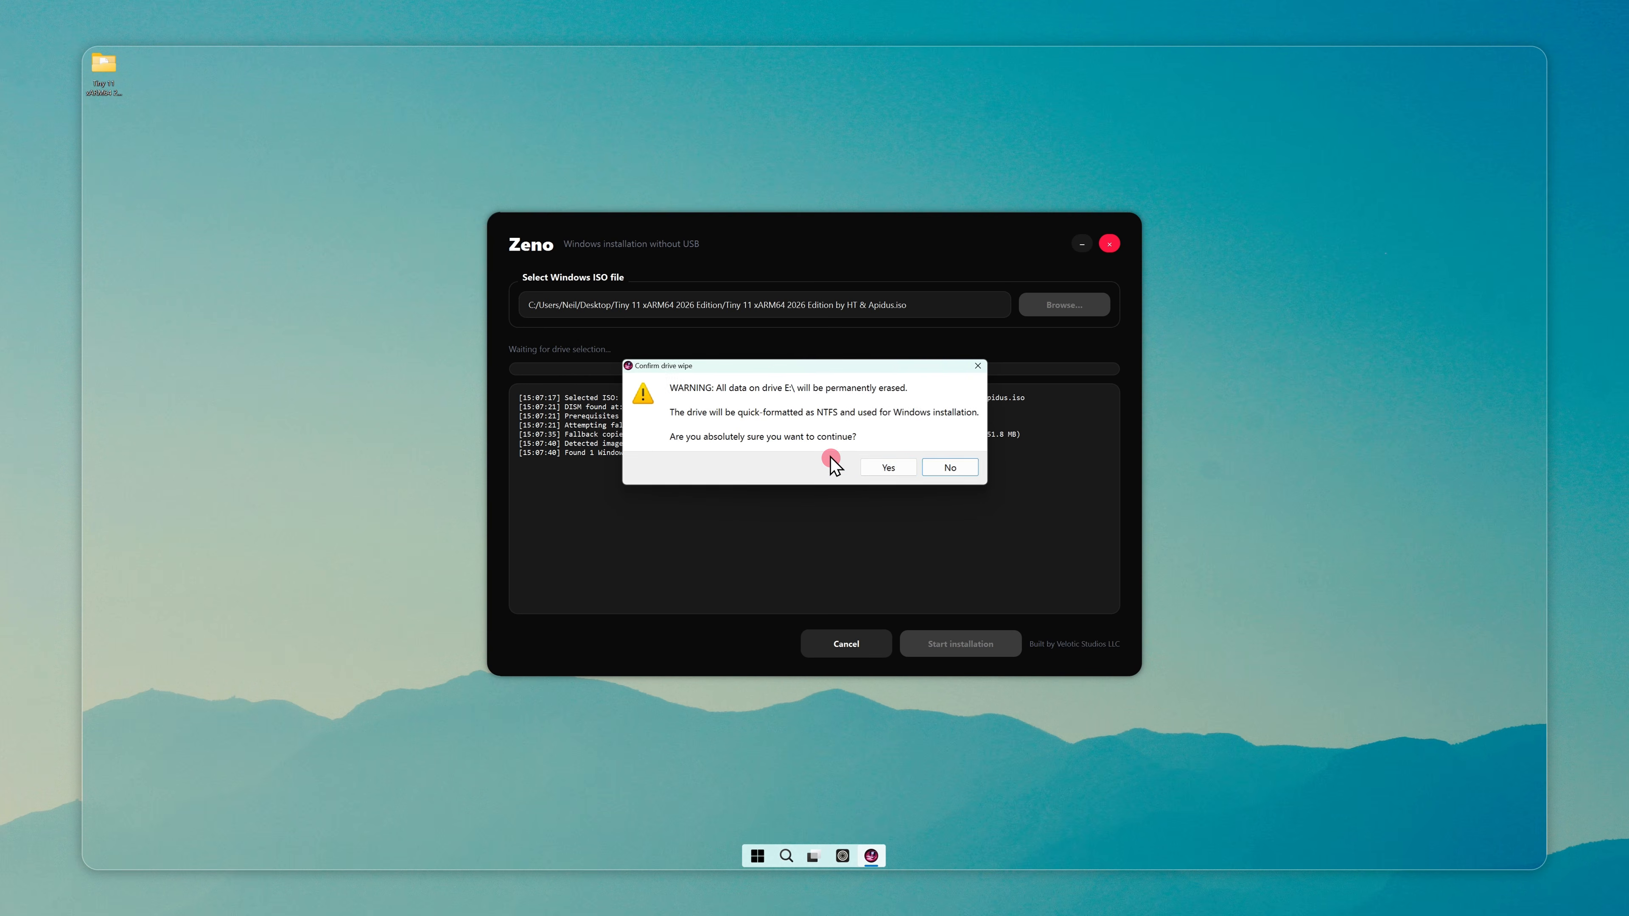
pyautogui.click(884, 467)
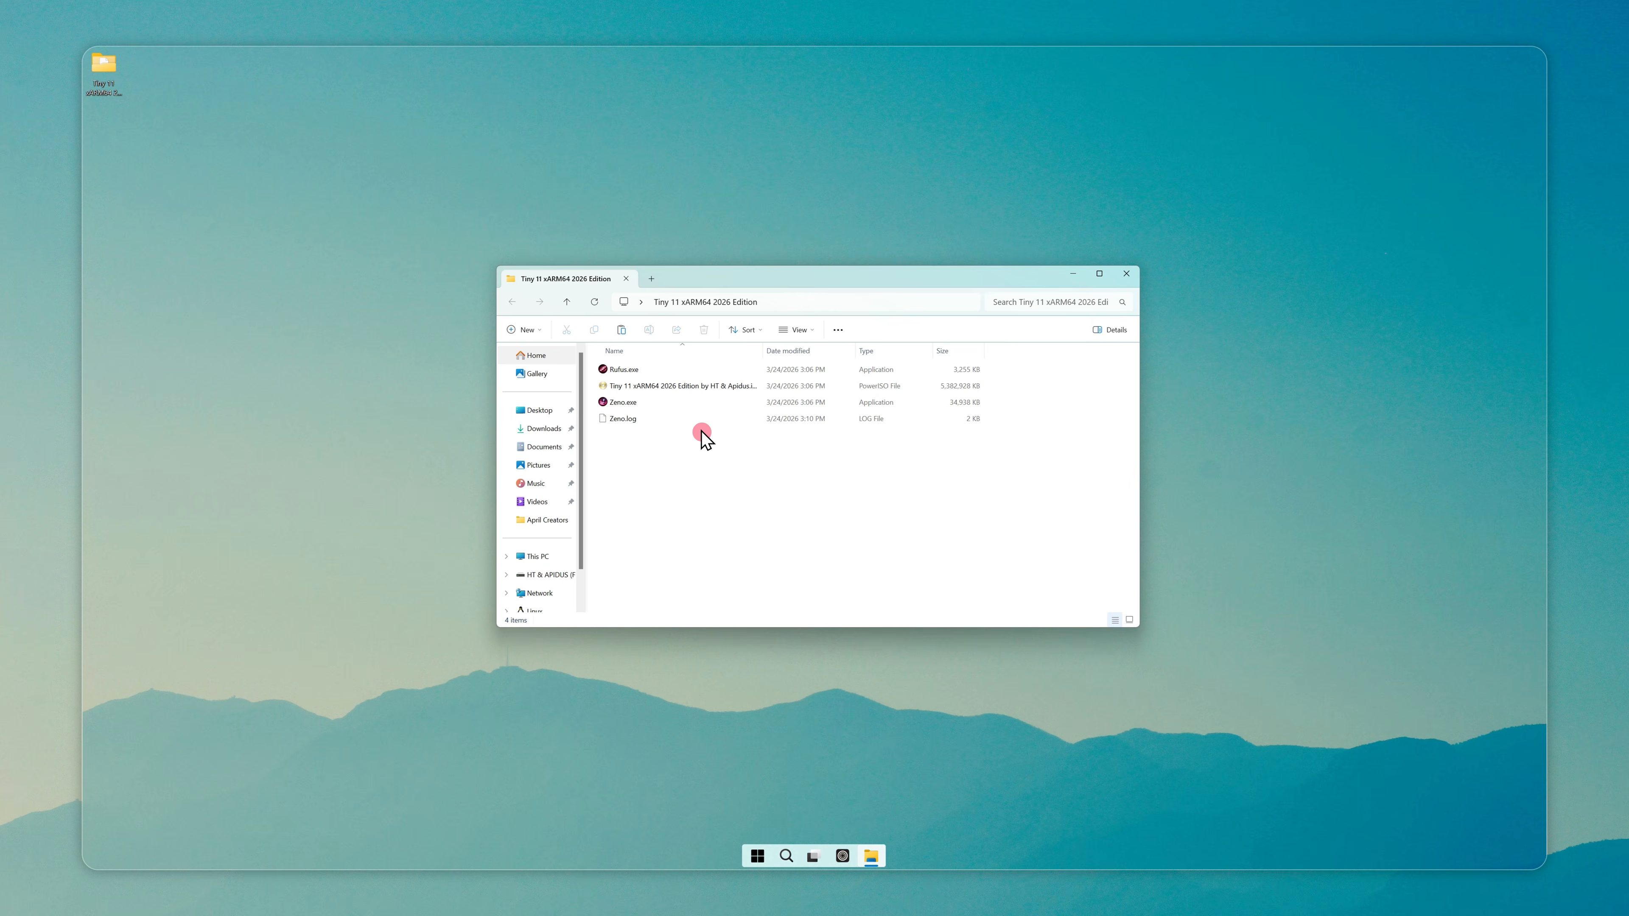
# Launch Rufus.exe and load the Tiny 11 xARM64 2026 Edition ISO from its Desktop folder as the boot image.
pyautogui.click(718, 402)
pyautogui.click(699, 369)
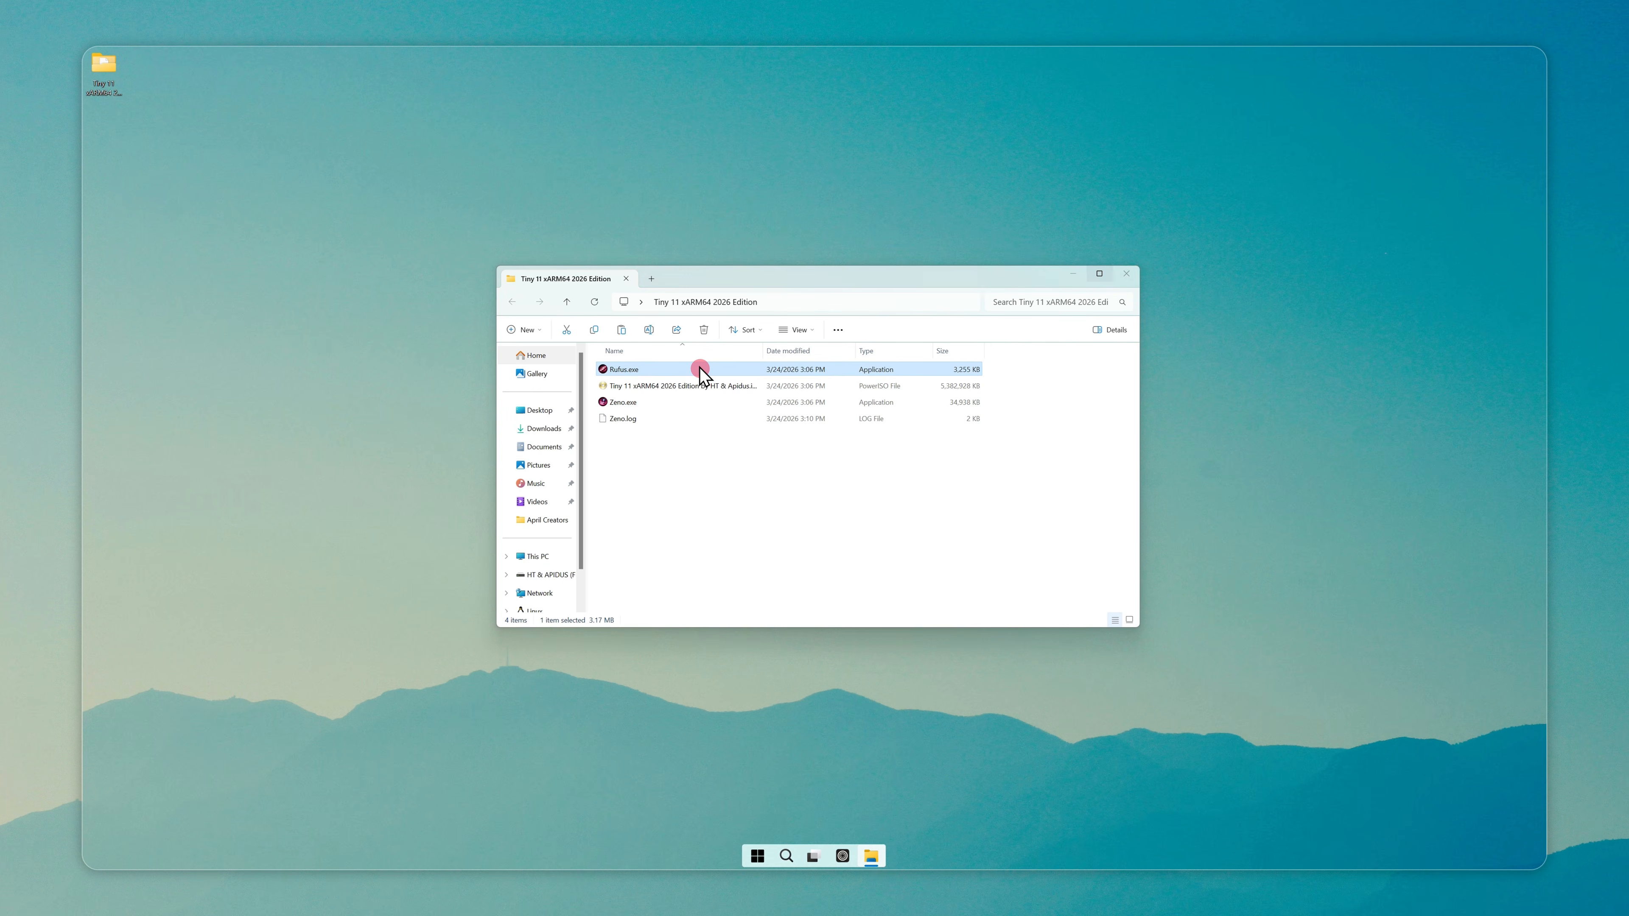
pyautogui.doubleClick(700, 369)
pyautogui.click(927, 321)
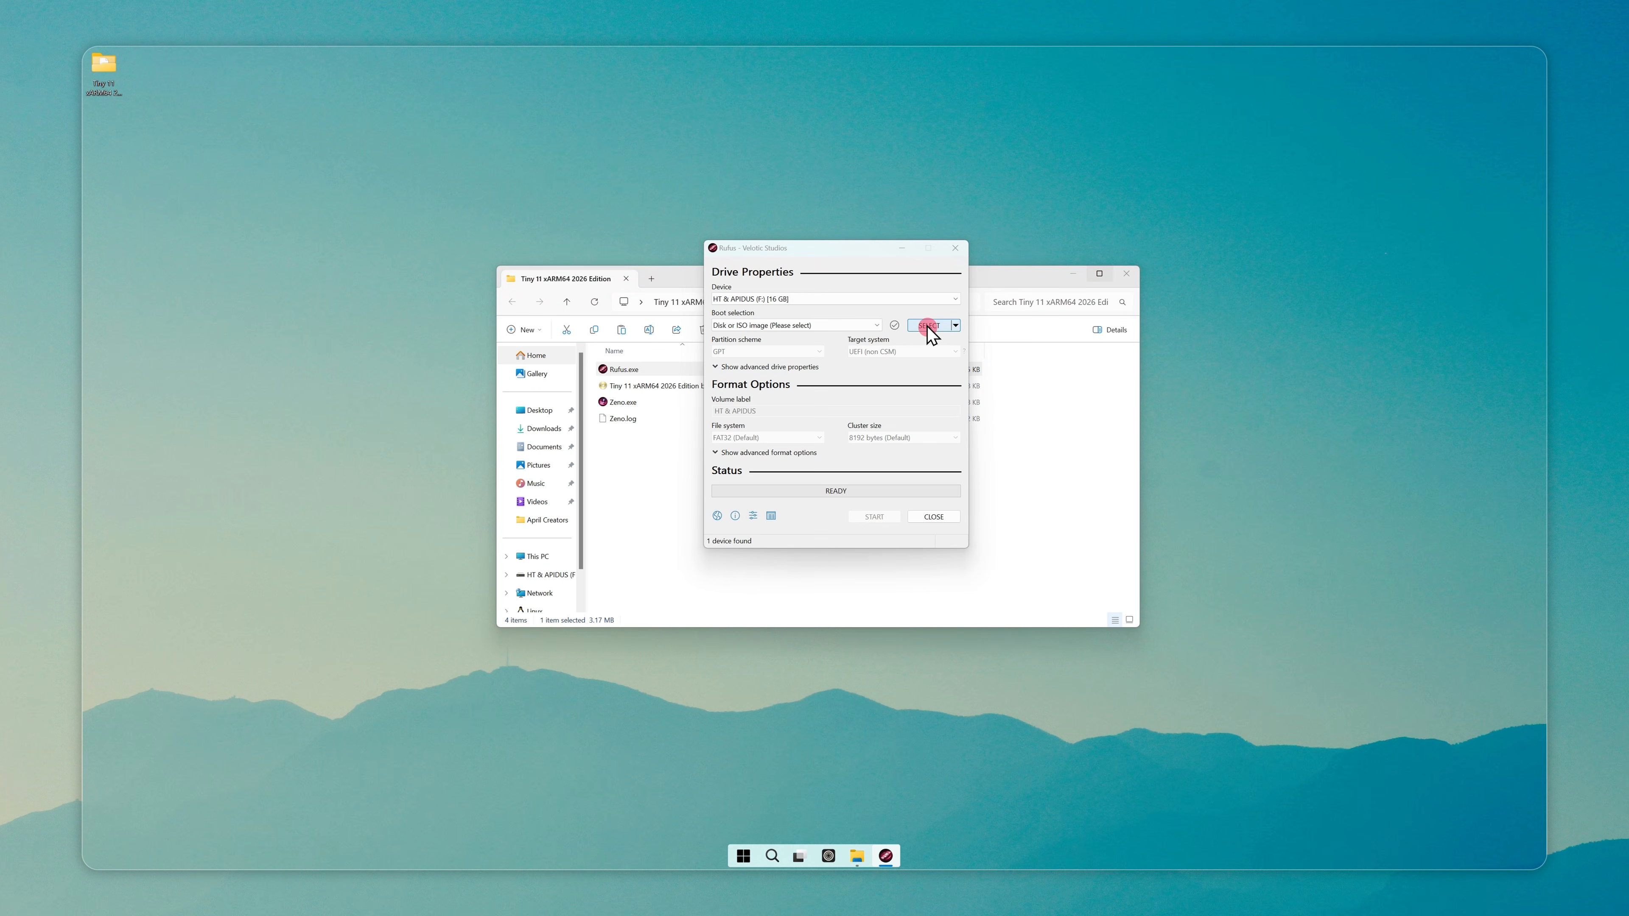
pyautogui.click(761, 389)
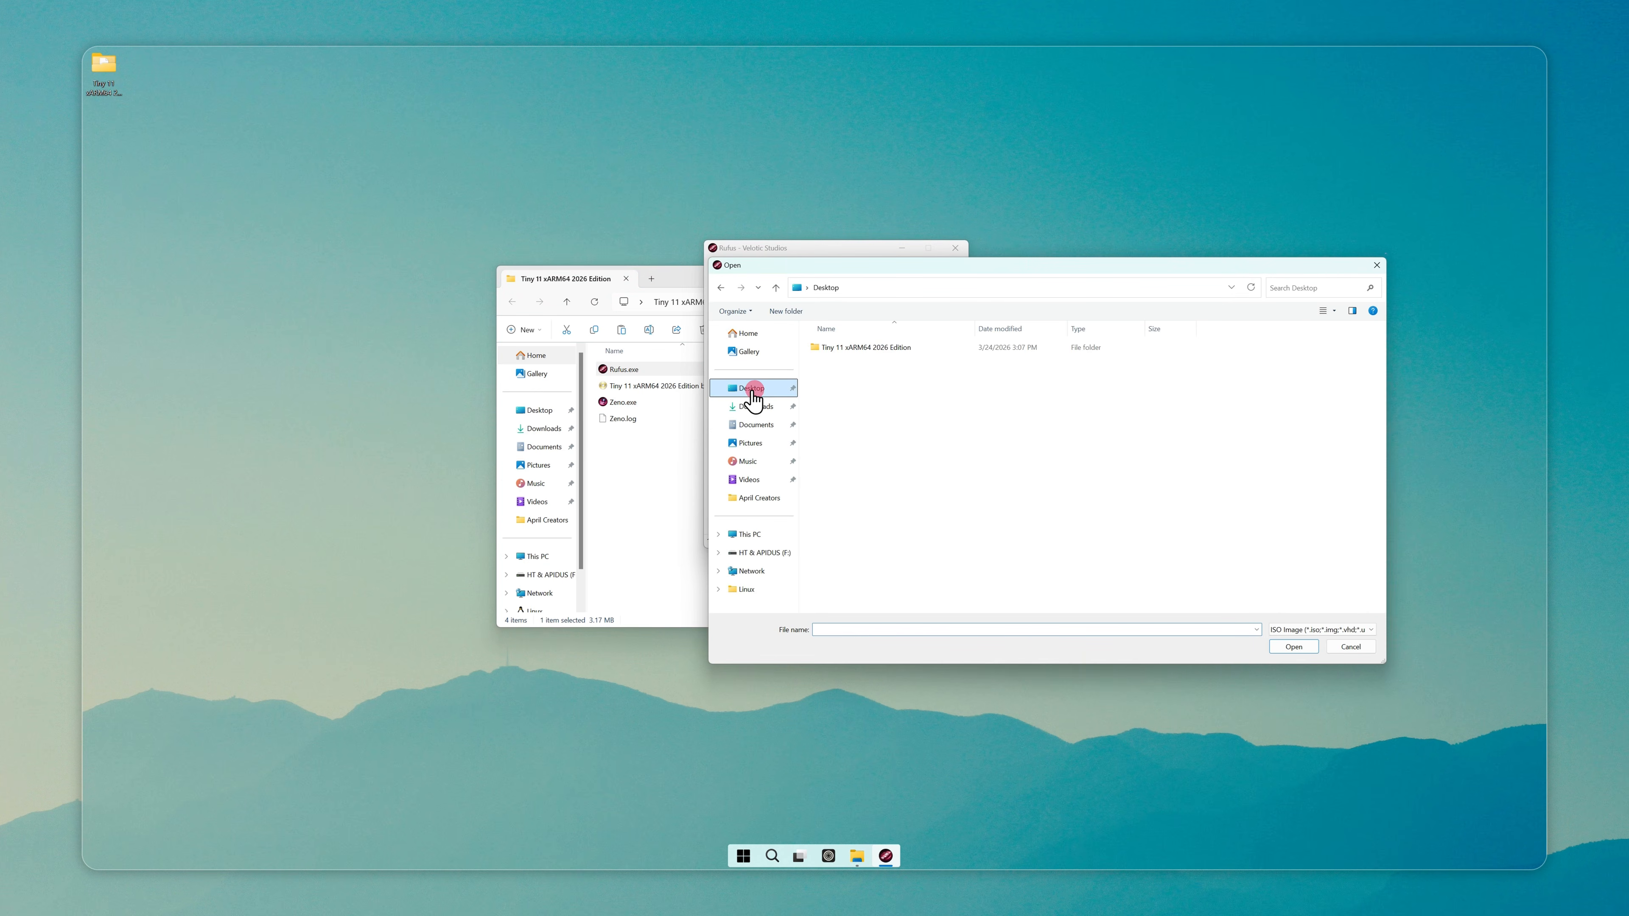
pyautogui.doubleClick(863, 347)
pyautogui.doubleClick(864, 347)
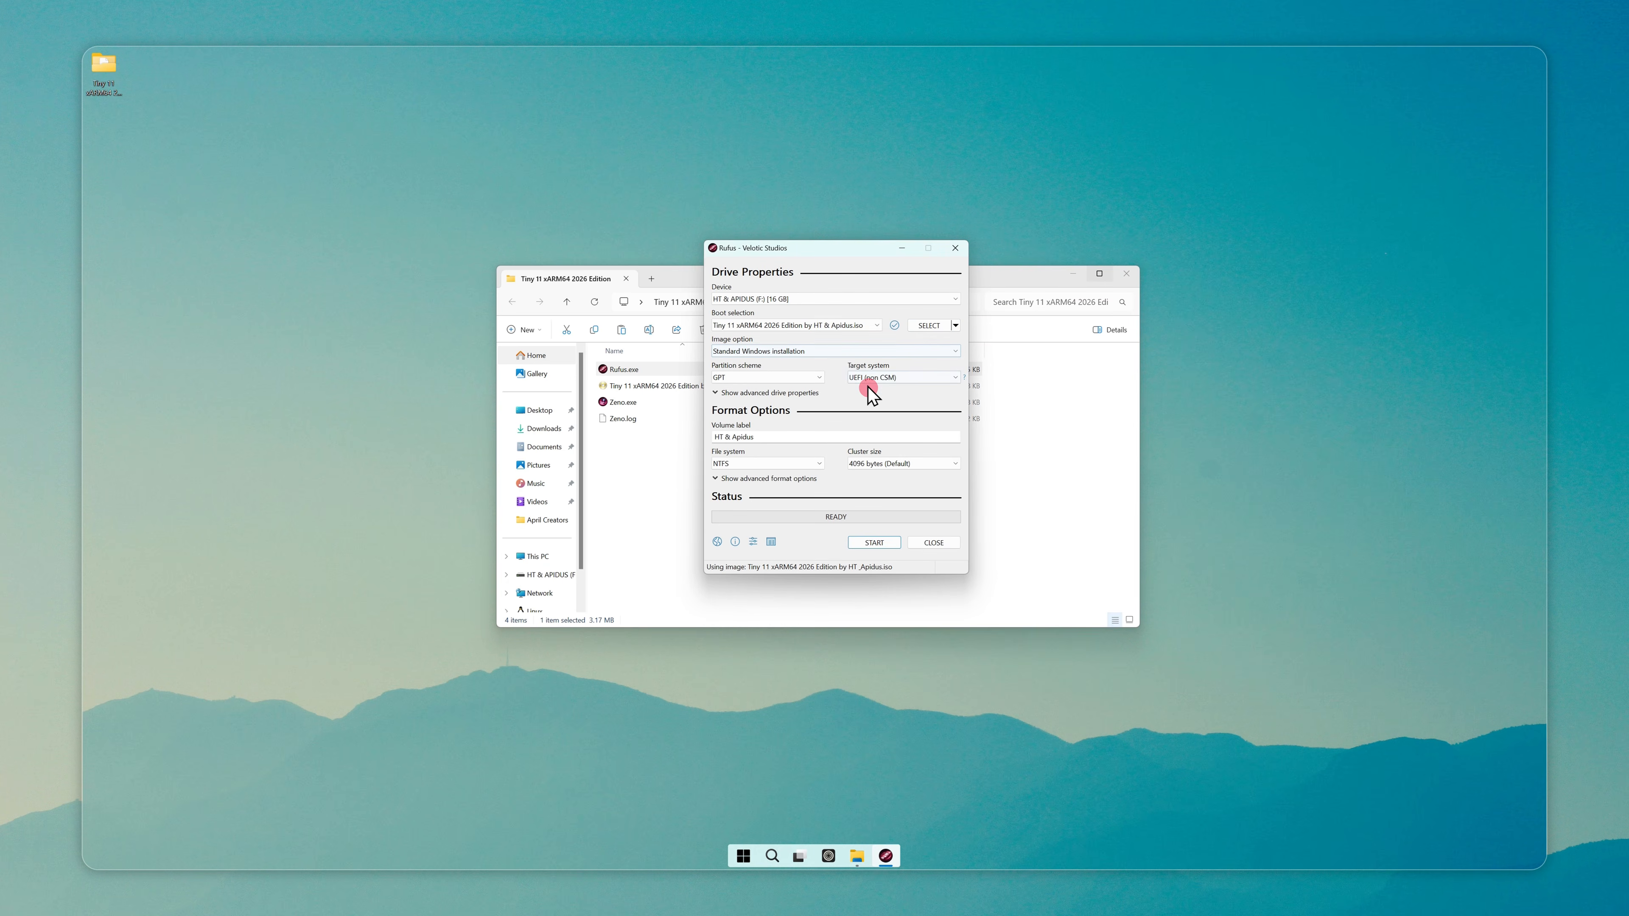
# Start writing the loaded image to the HT & APIDUS (F:) drive and accept the follow-up prompt.
pyautogui.click(871, 544)
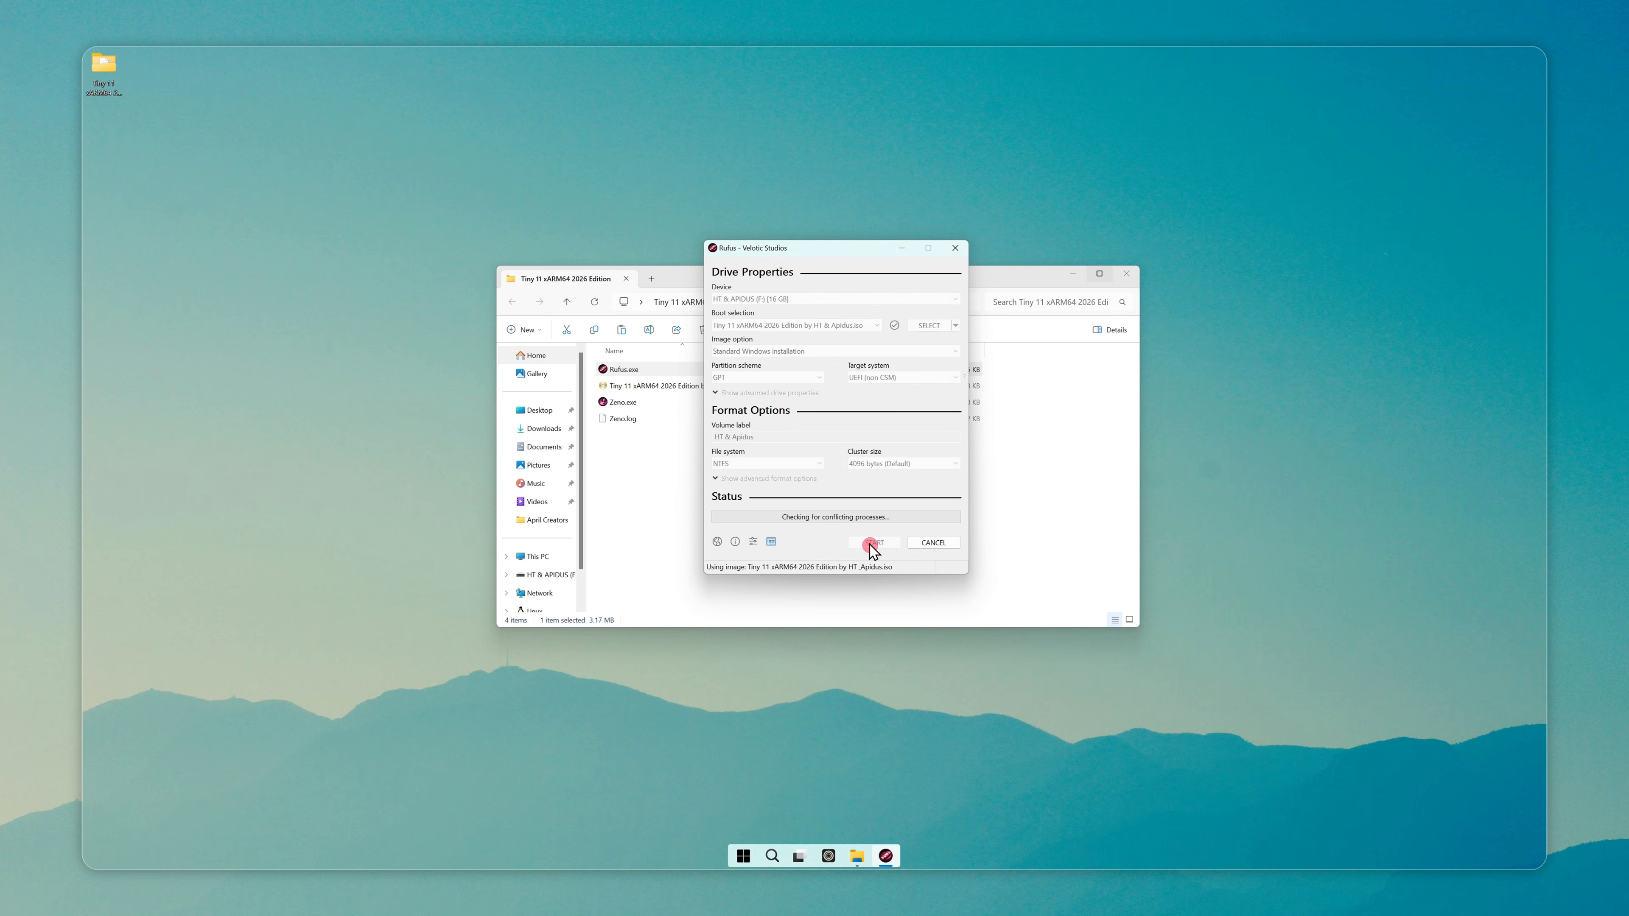
pyautogui.click(856, 494)
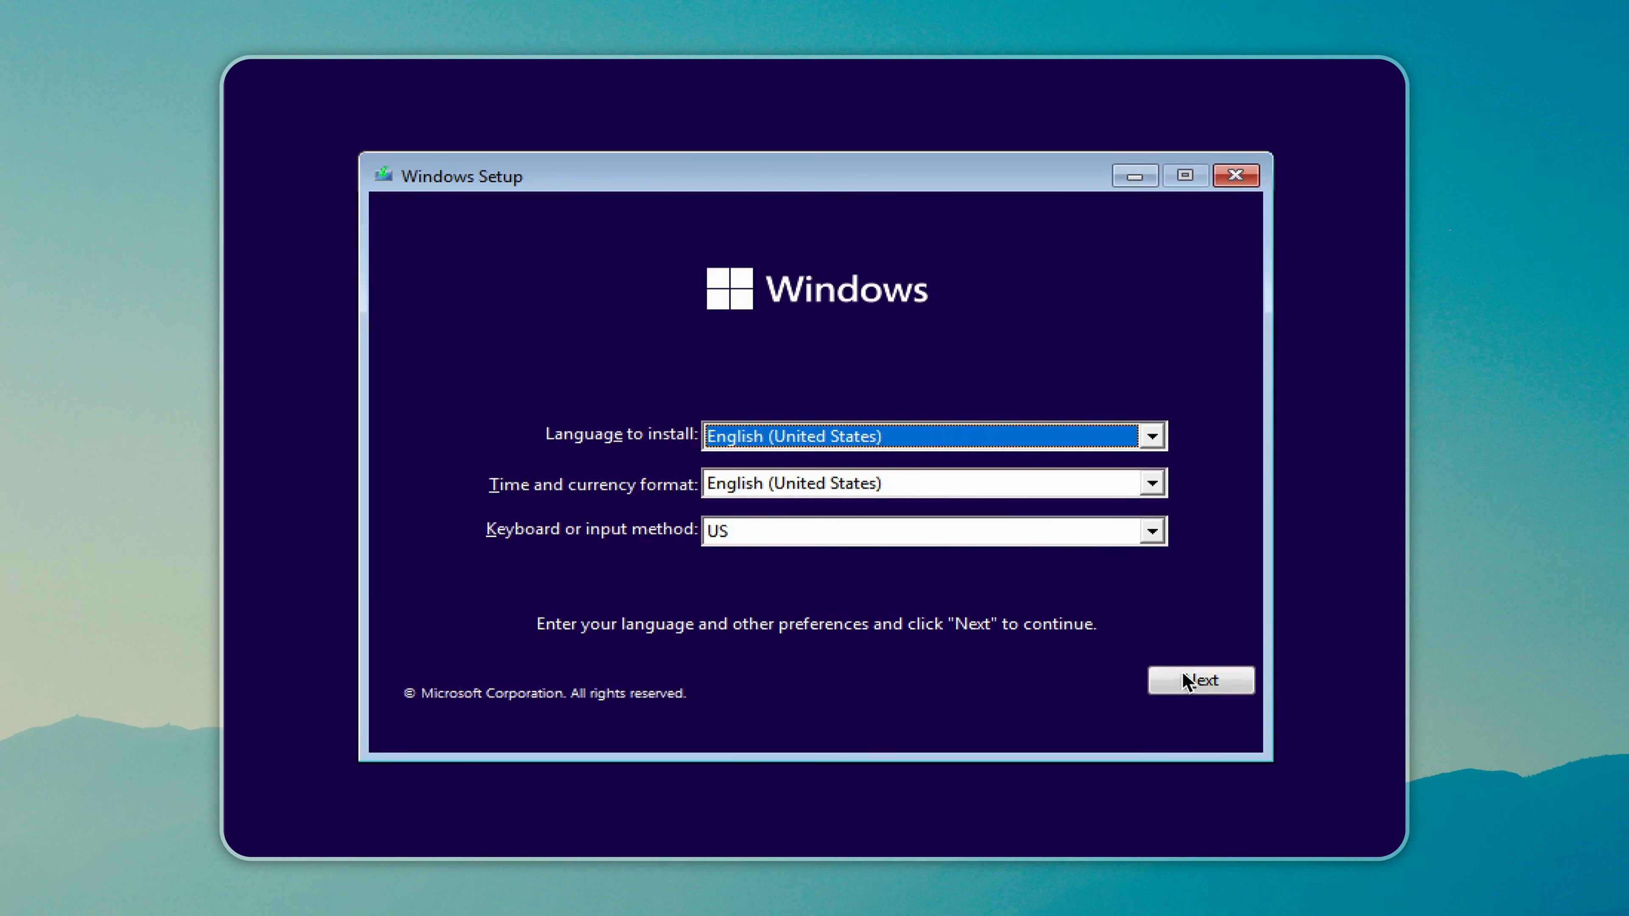
# Begin installing Windows with English (United States) and the US keyboard, skipping the product key.
pyautogui.click(1183, 690)
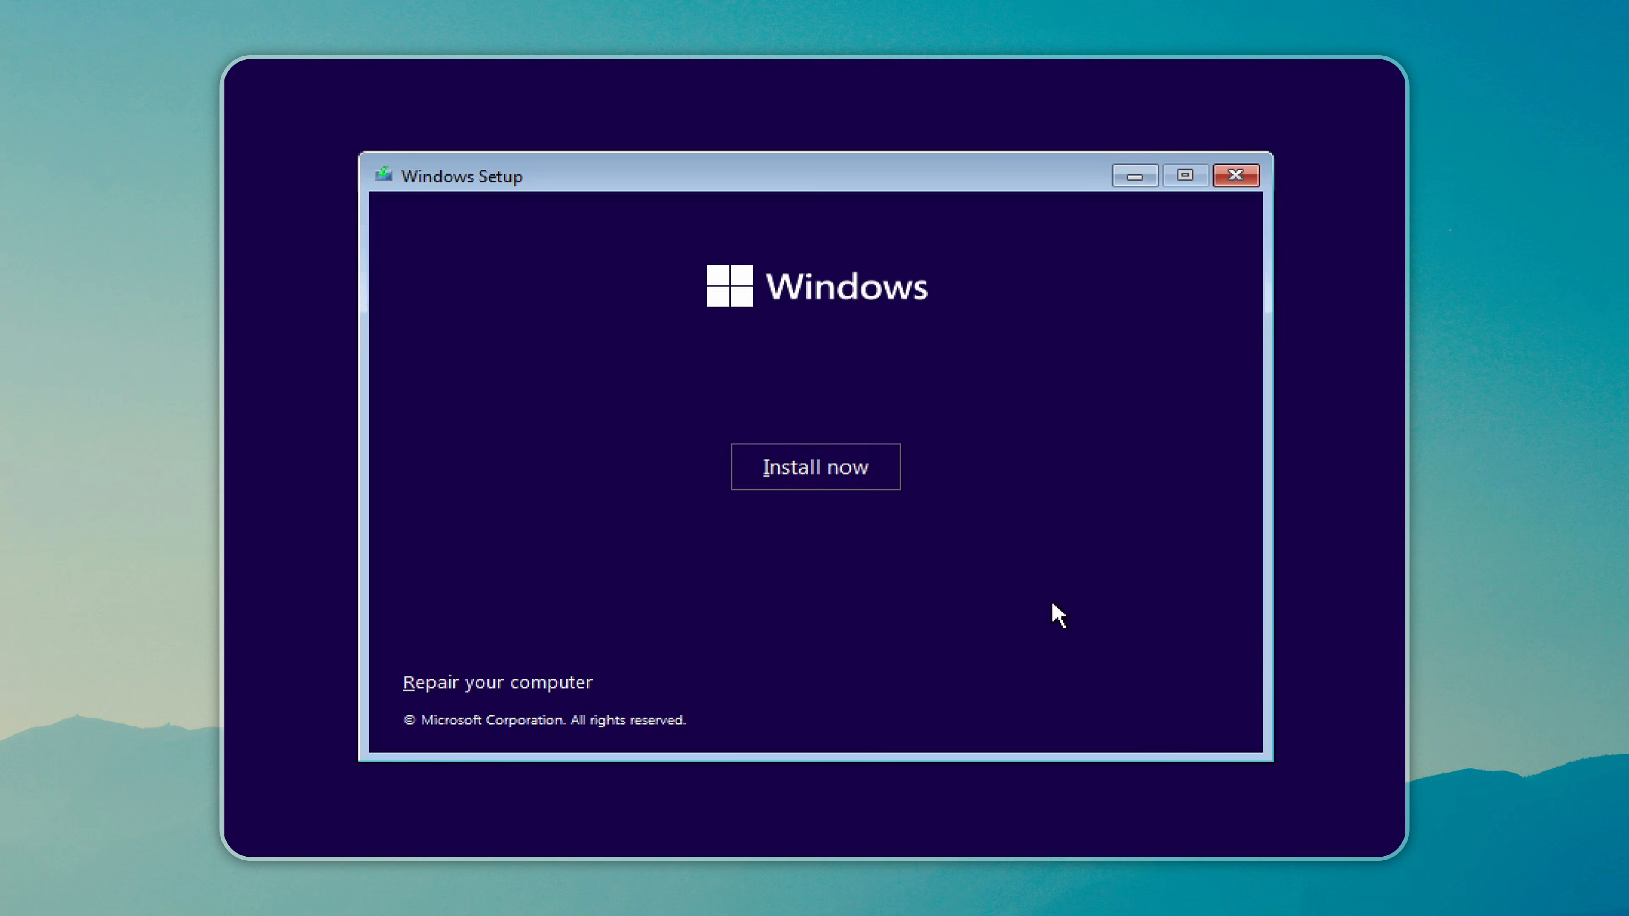
pyautogui.click(849, 450)
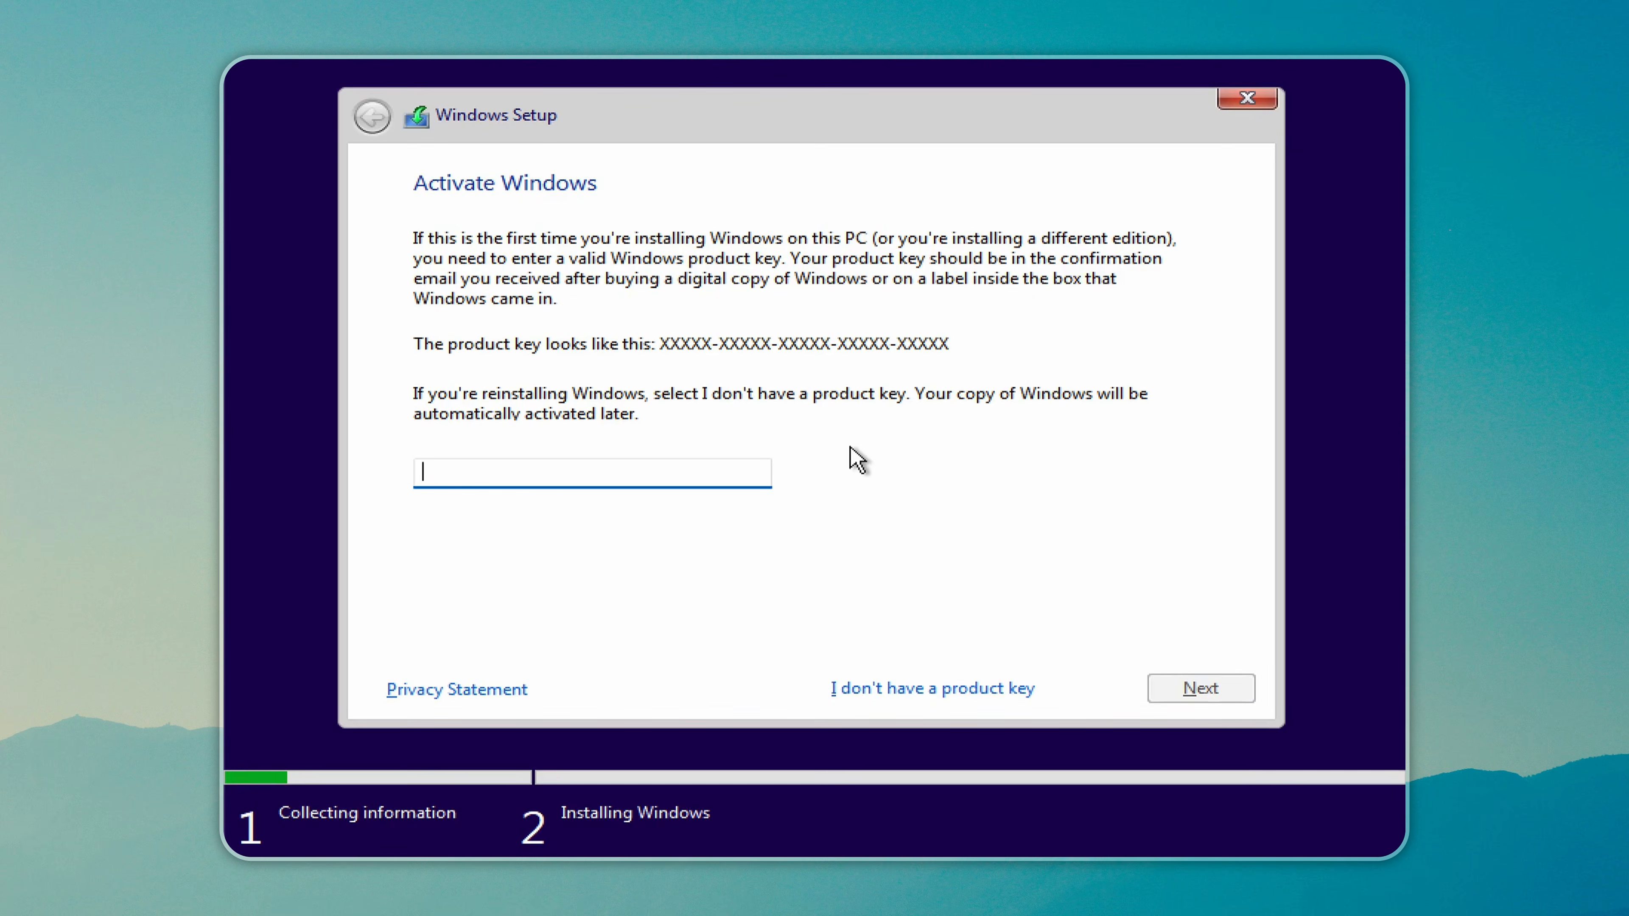
pyautogui.click(896, 685)
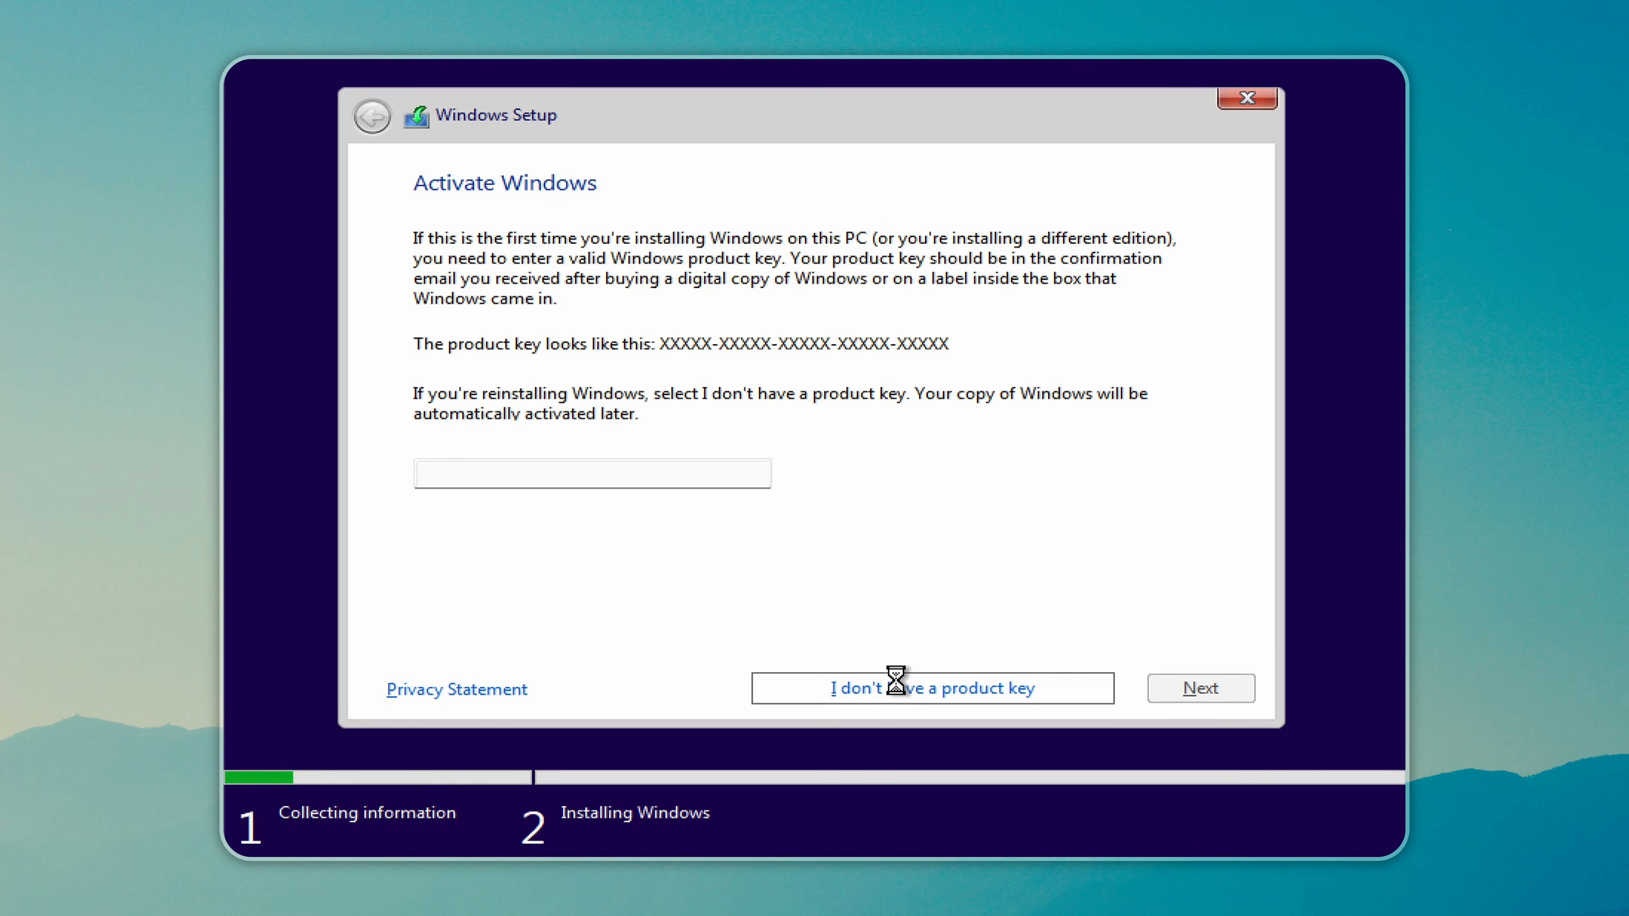
# Accept the Microsoft Software License Terms and proceed to the choice of installation partition.
pyautogui.click(854, 638)
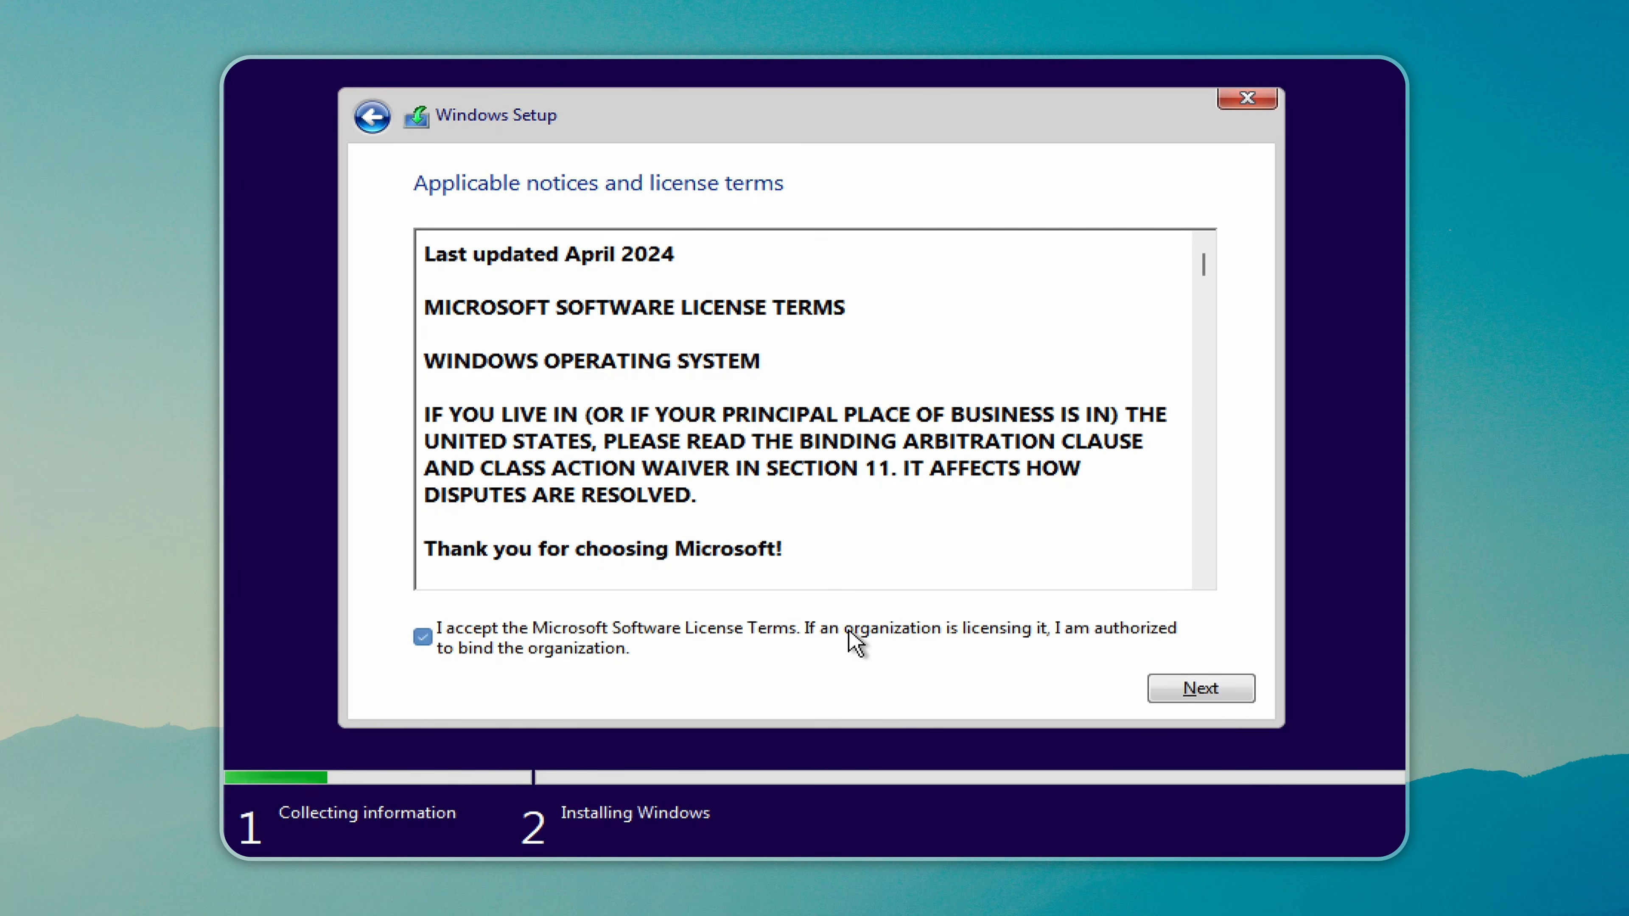
pyautogui.click(1156, 686)
pyautogui.click(975, 436)
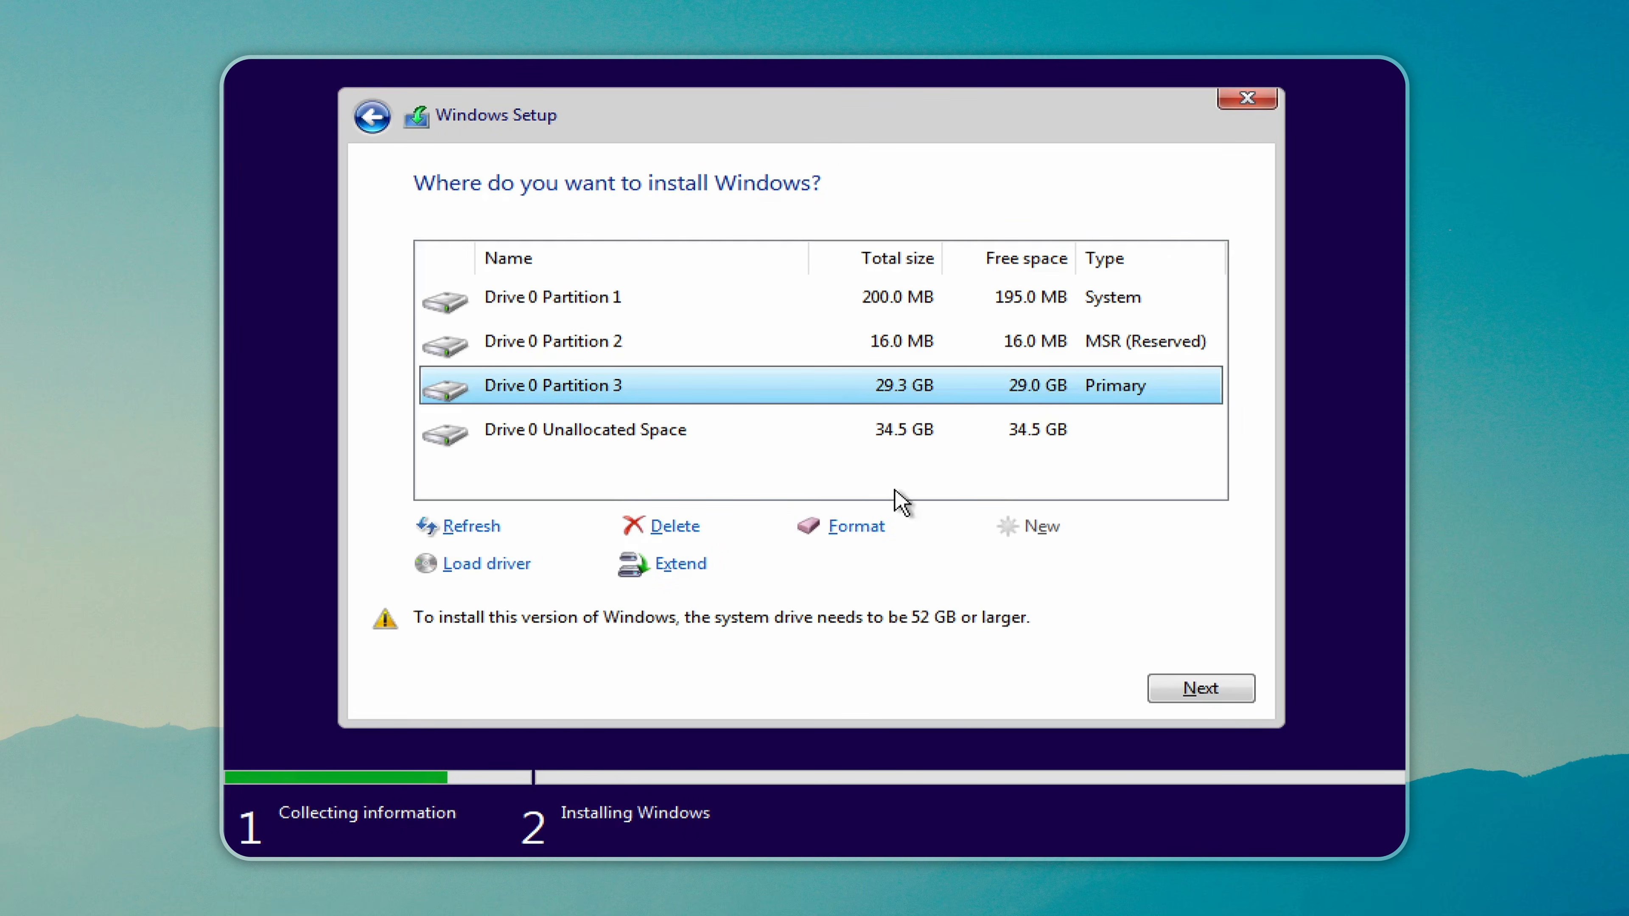
# Delete partitions 3, 2 and 1 of Drive 0, confirming each data-loss warning.
pyautogui.click(689, 529)
pyautogui.click(972, 558)
pyautogui.click(909, 349)
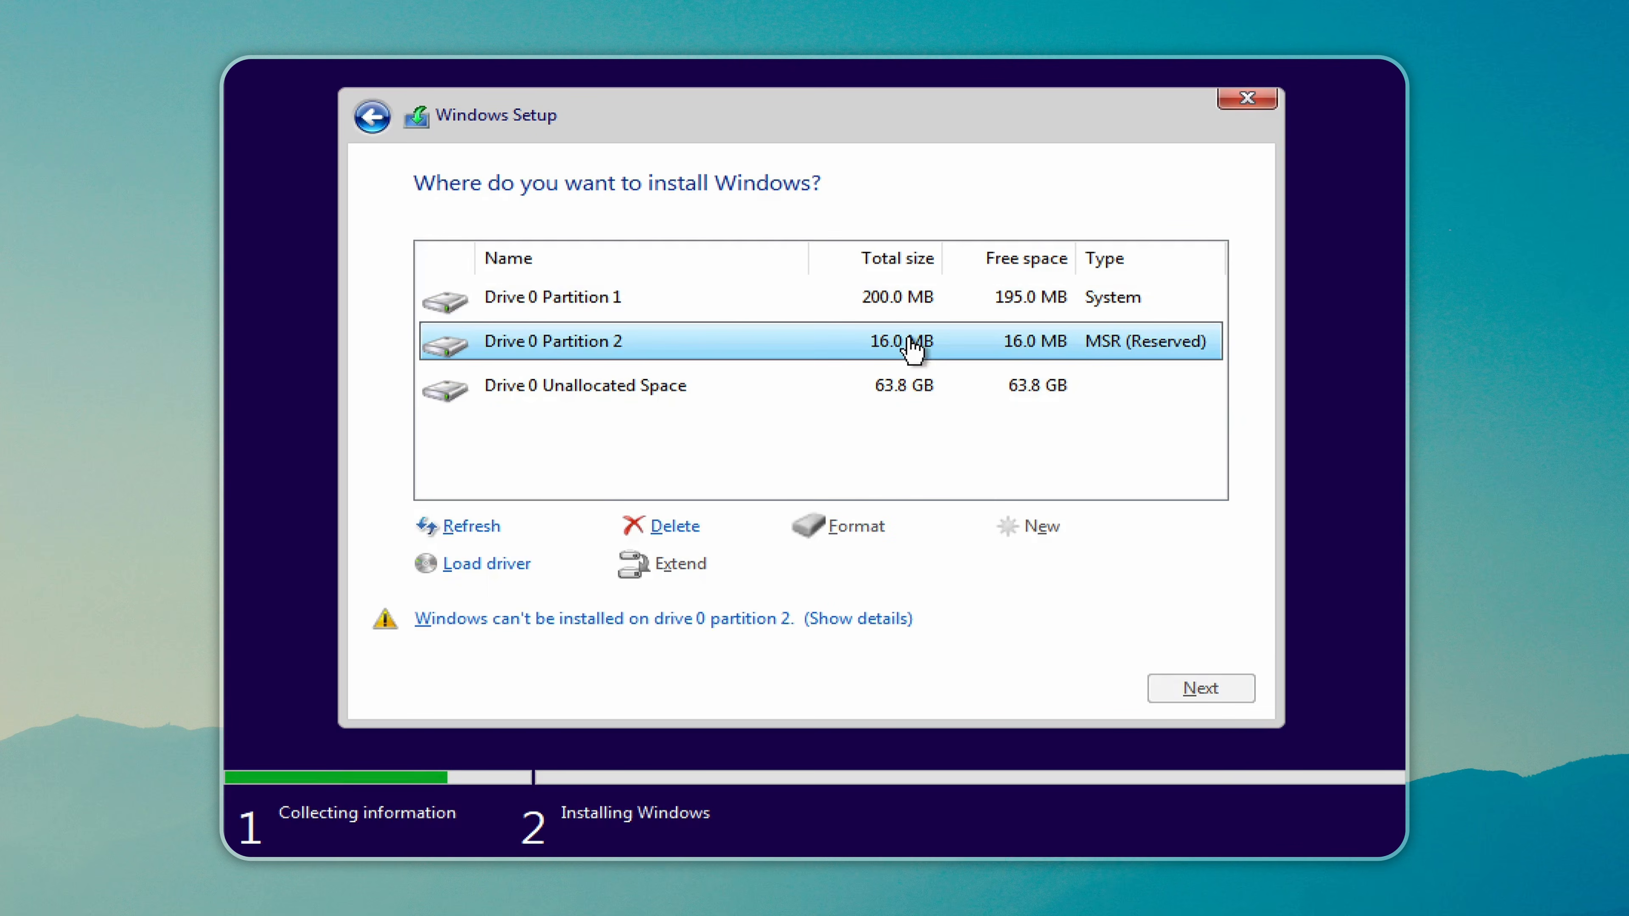
pyautogui.click(690, 529)
pyautogui.click(1042, 563)
pyautogui.click(690, 526)
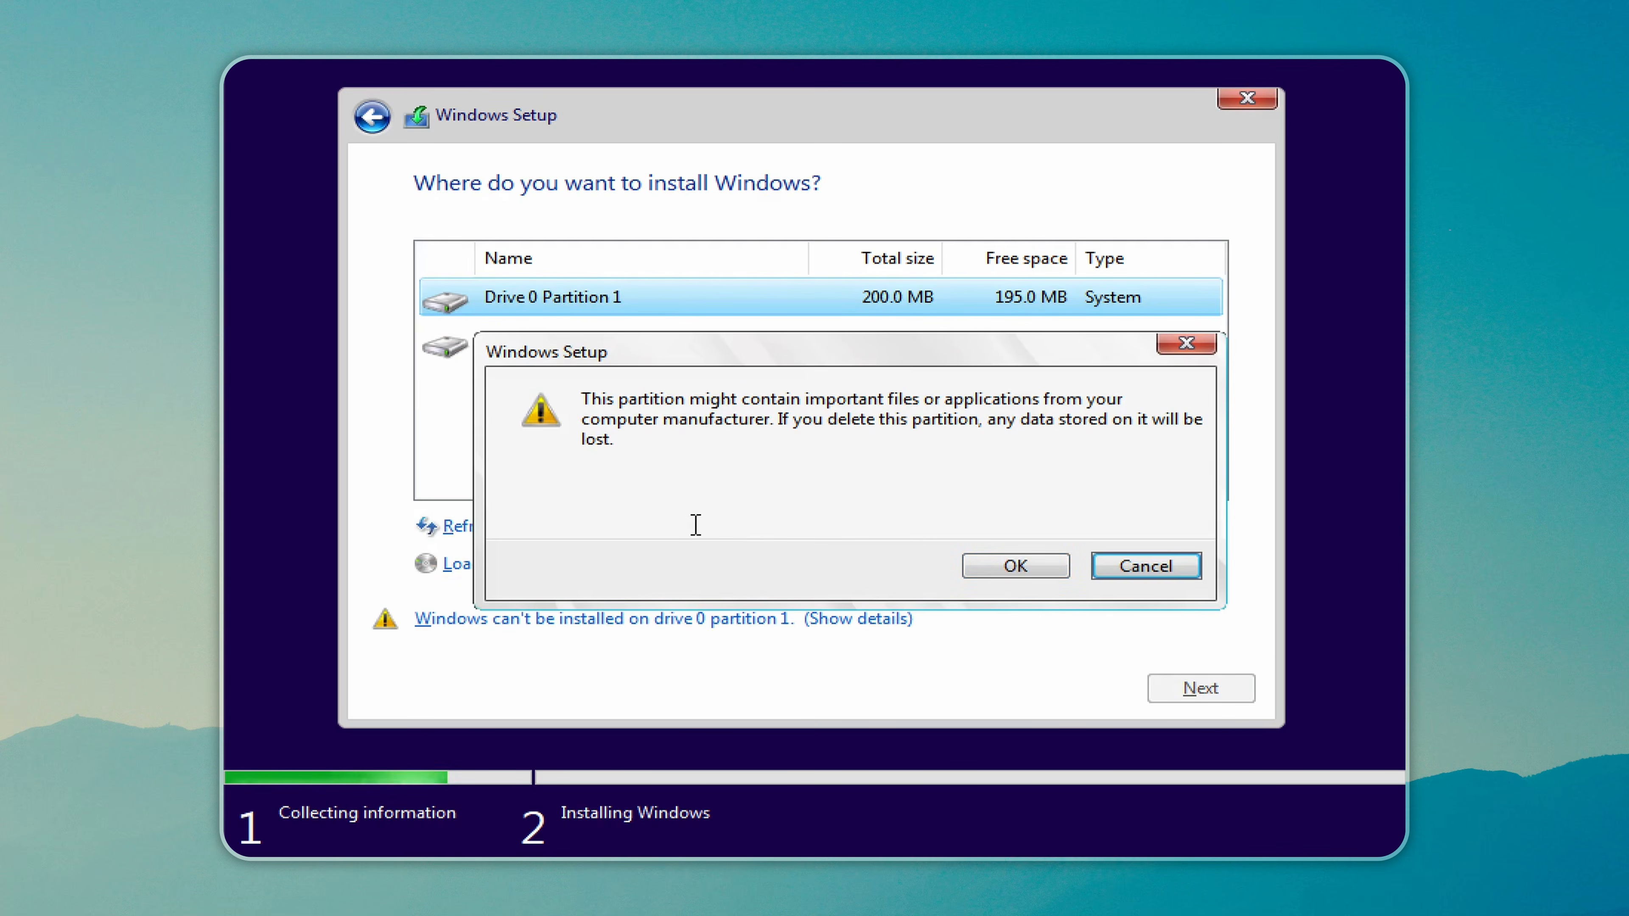
pyautogui.click(1014, 565)
# Create a 30000 MB partition in Drive 0's unallocated space and continue the Windows installation.
pyautogui.click(1042, 527)
pyautogui.moveTo(939, 564); pyautogui.dragTo(865, 567)
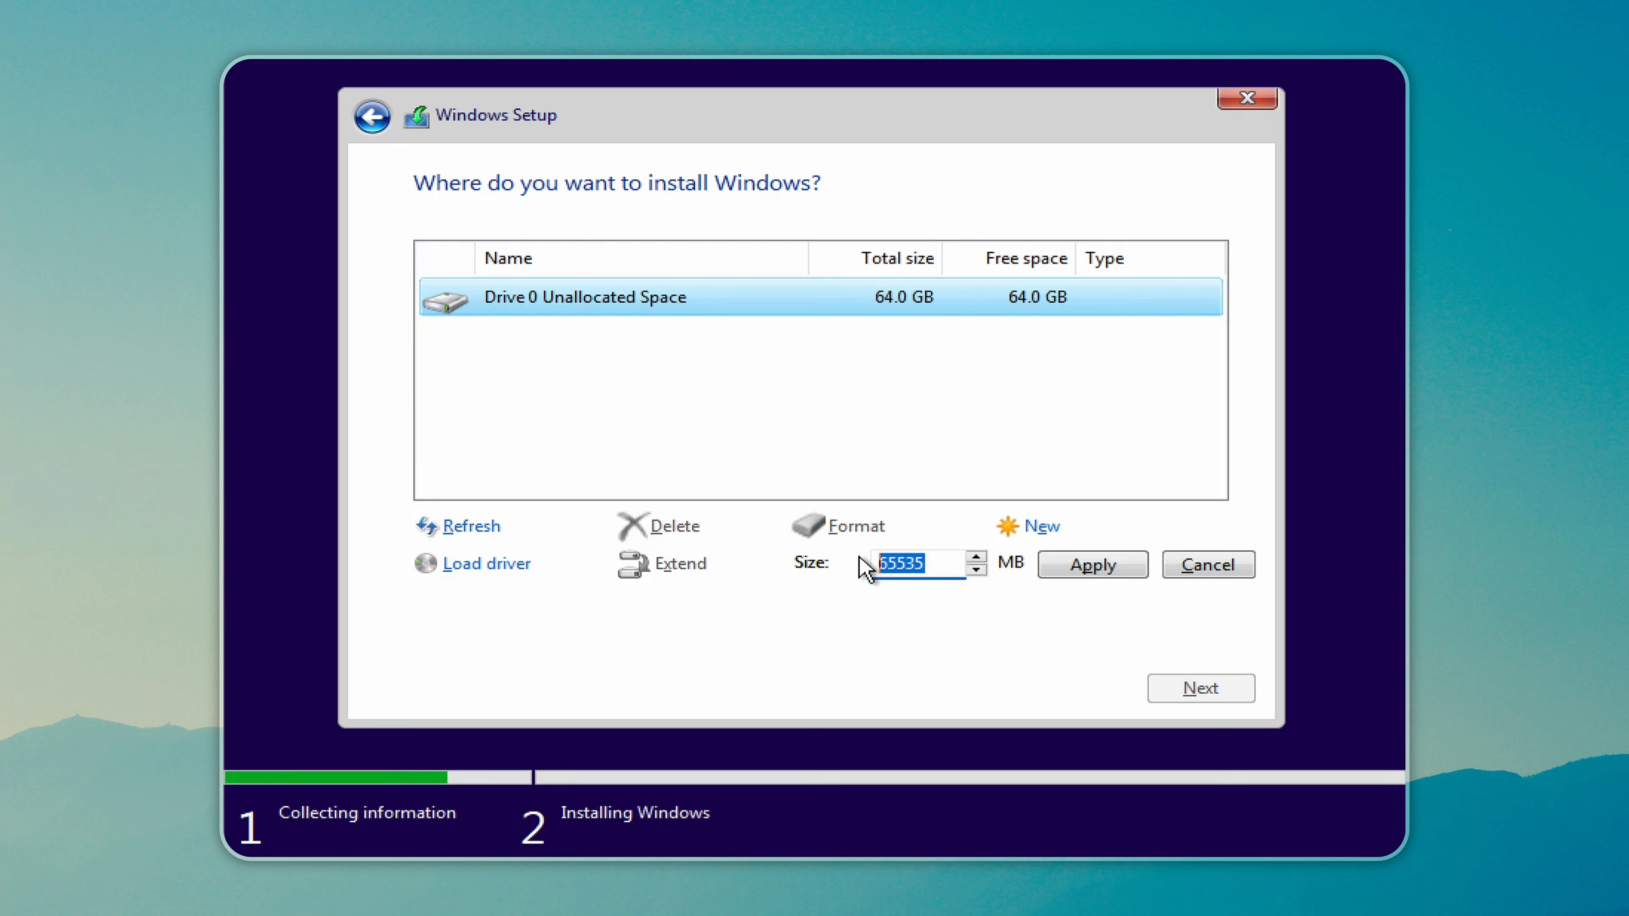
pyautogui.write('30000')
pyautogui.click(1083, 564)
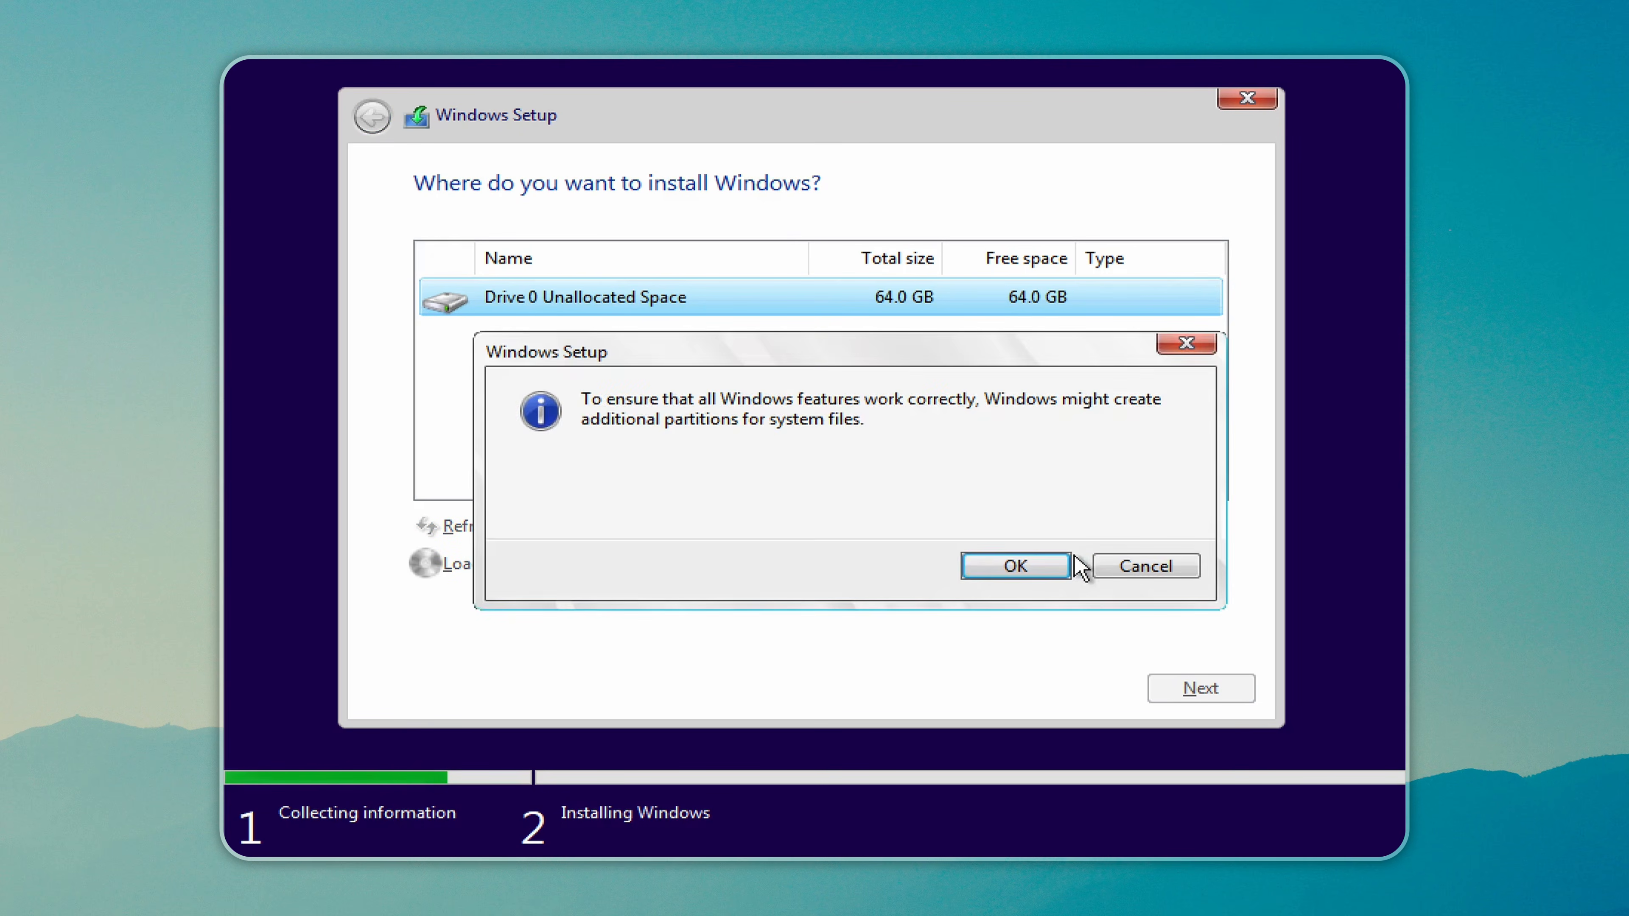
pyautogui.click(1033, 559)
pyautogui.click(1193, 691)
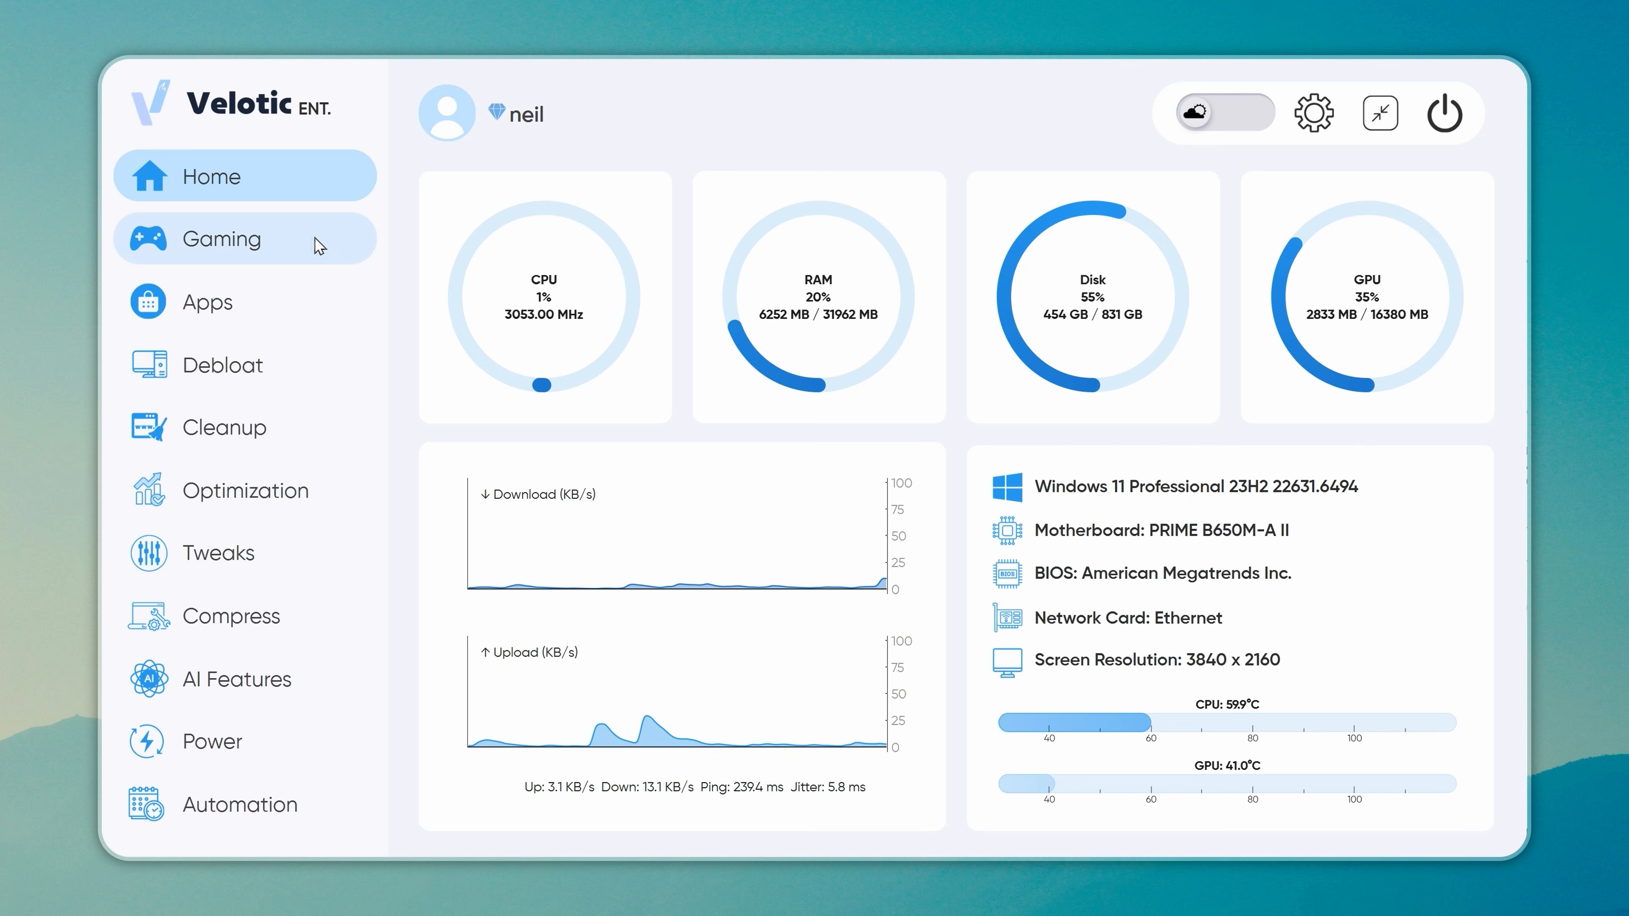
# Turn off Game Mode among the Gaming Tweaks in Velotic's Gaming section.
pyautogui.click(332, 272)
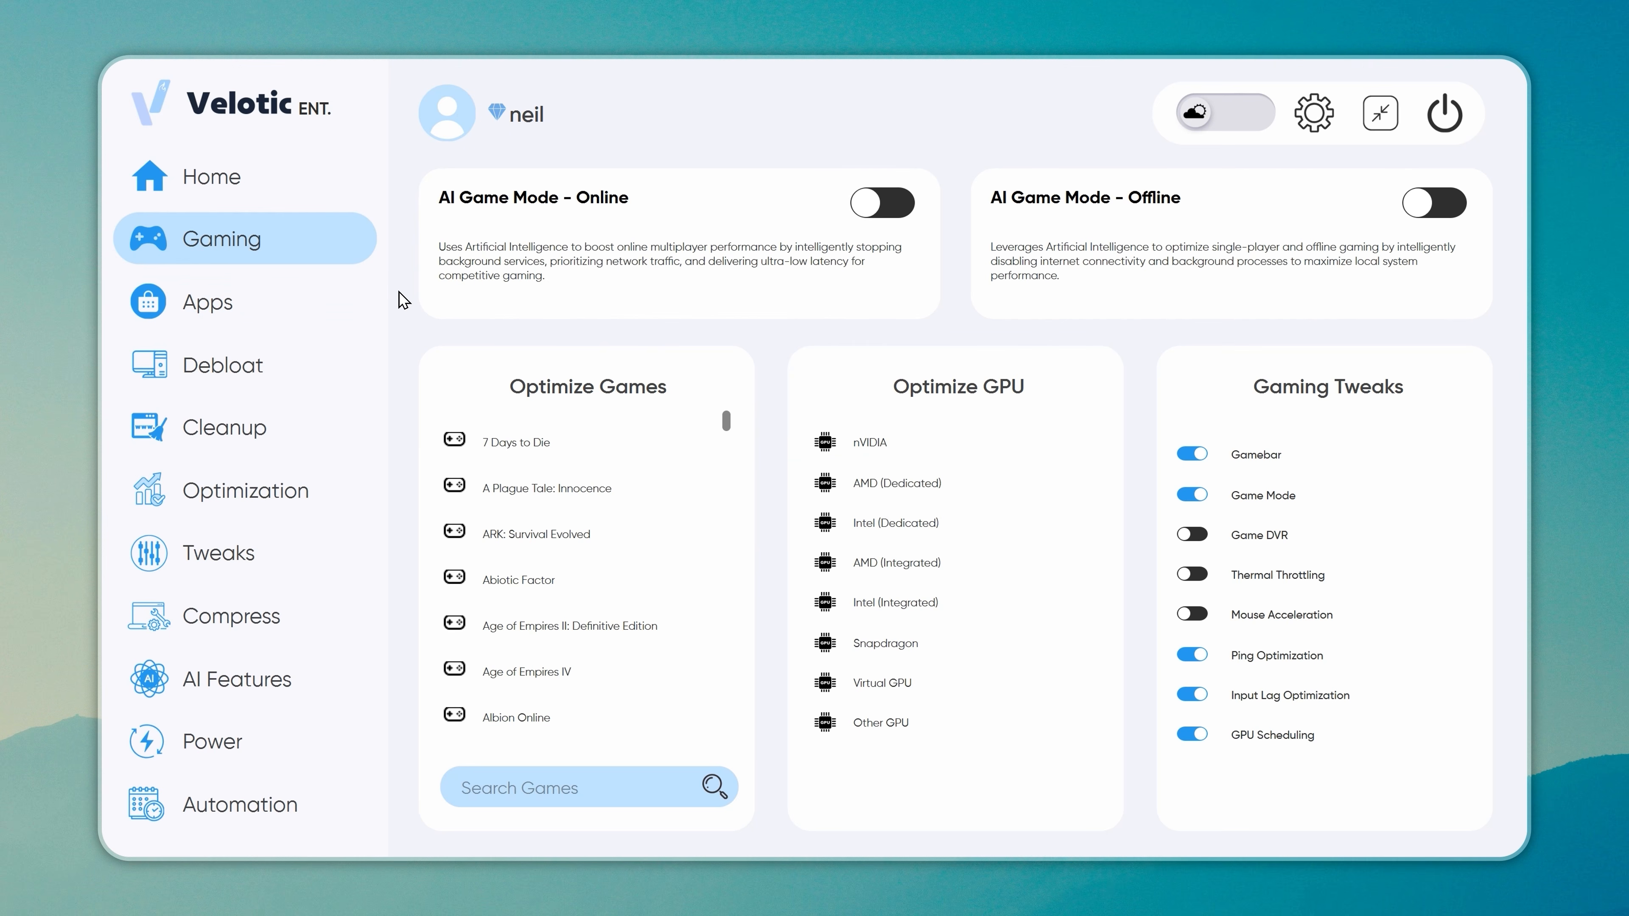
pyautogui.scroll(-5, 549, 507)
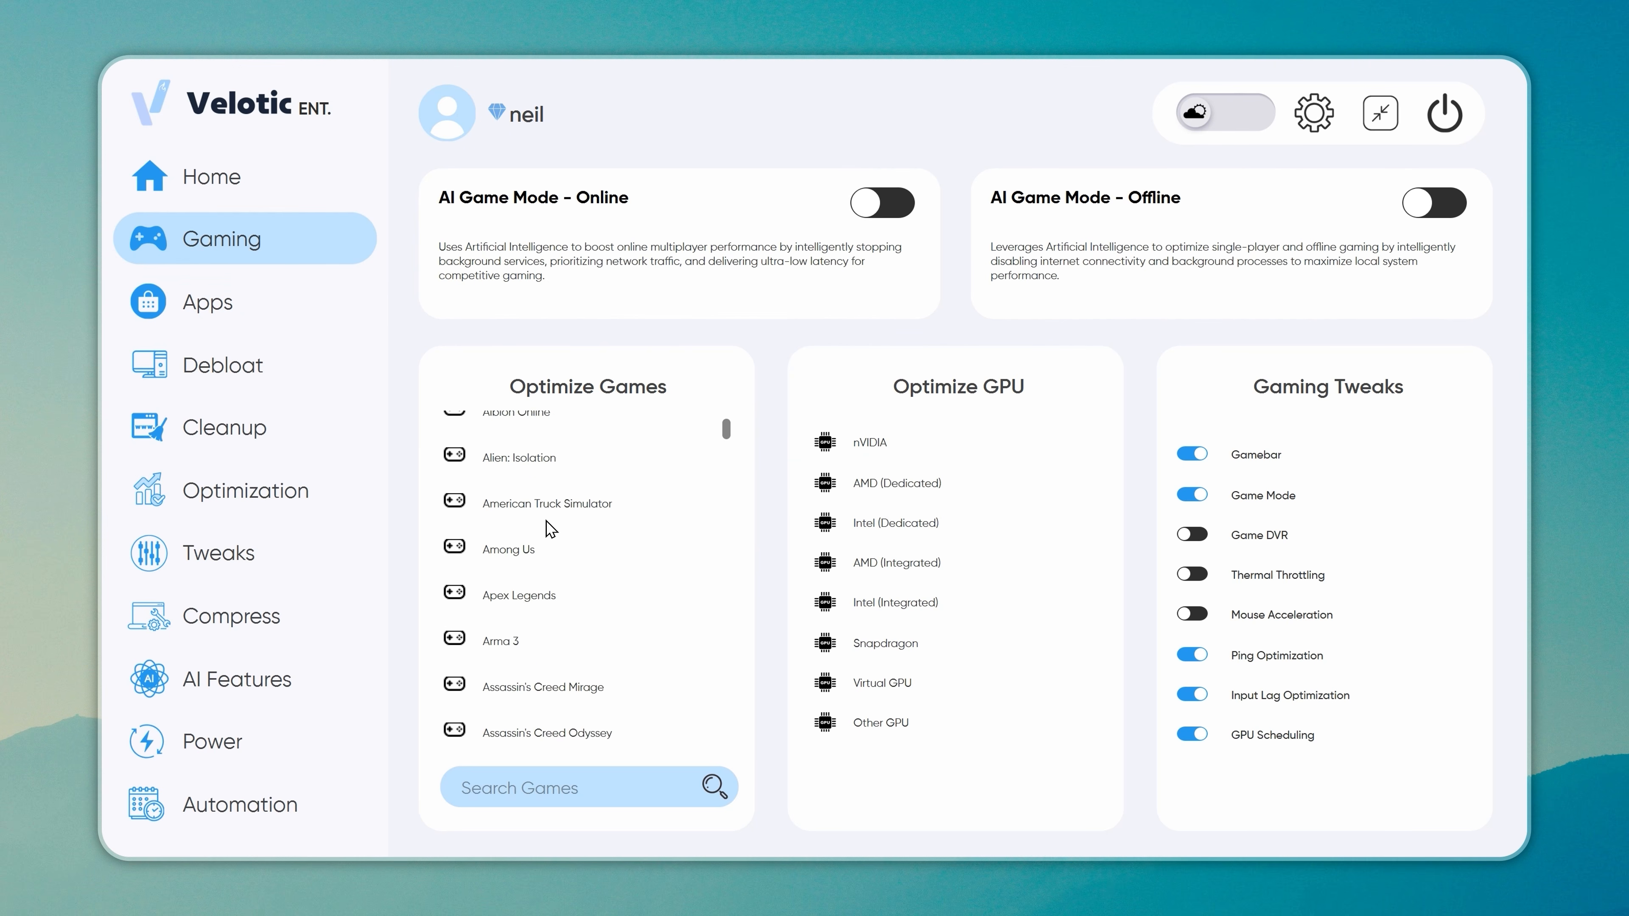
pyautogui.scroll(-10, 550, 540)
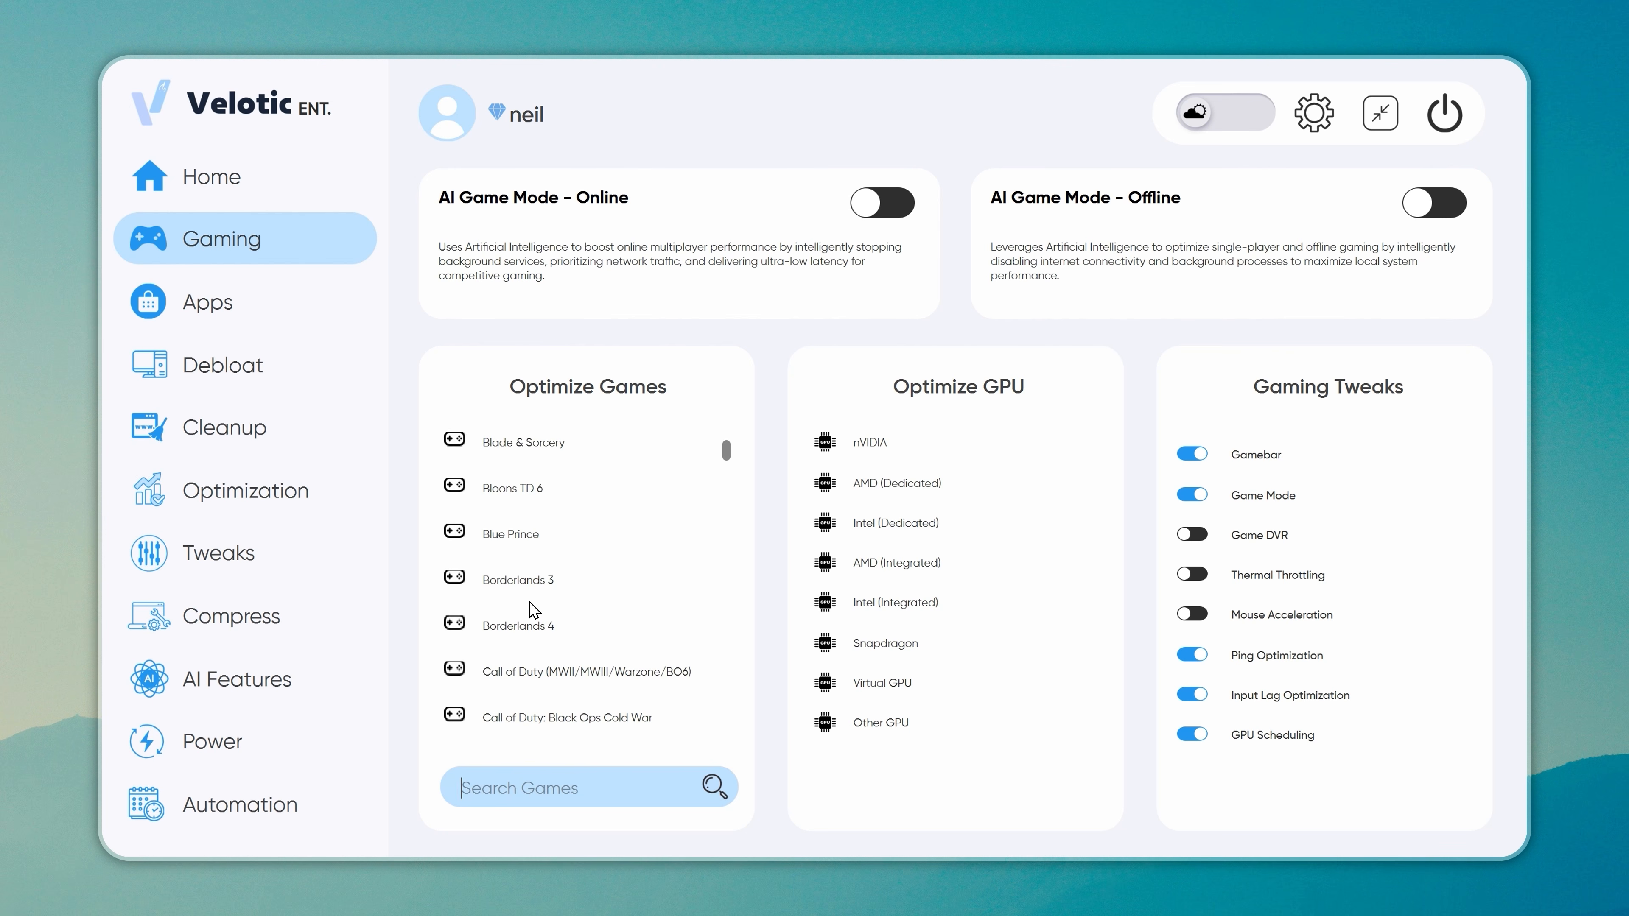
pyautogui.scroll(-3, 558, 604)
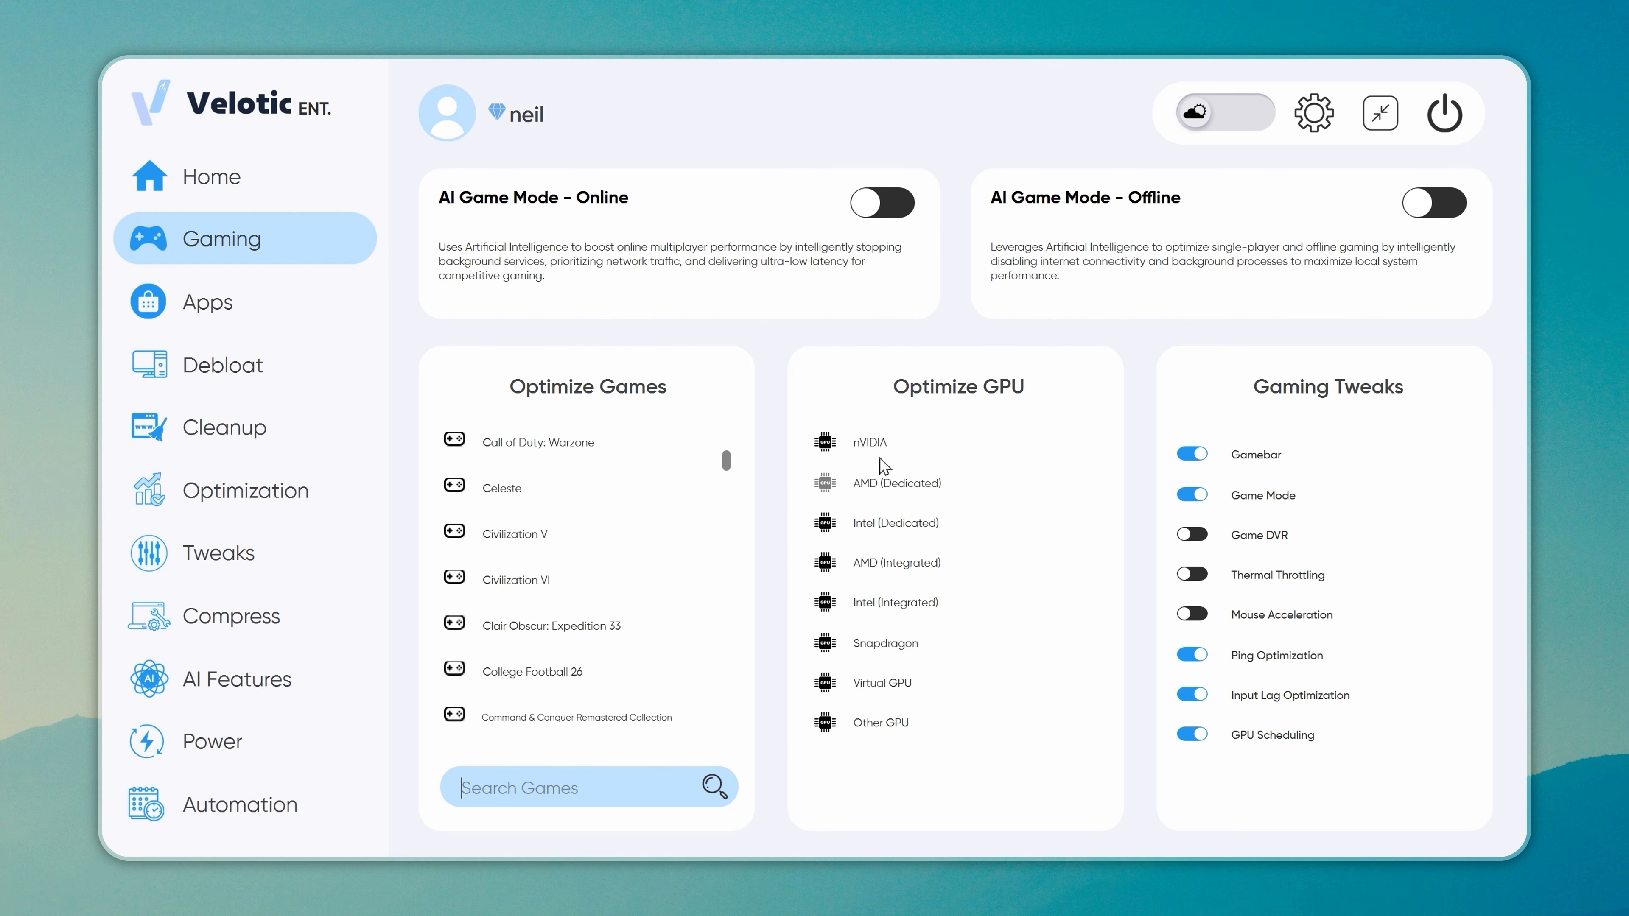
pyautogui.moveTo(1196, 562)
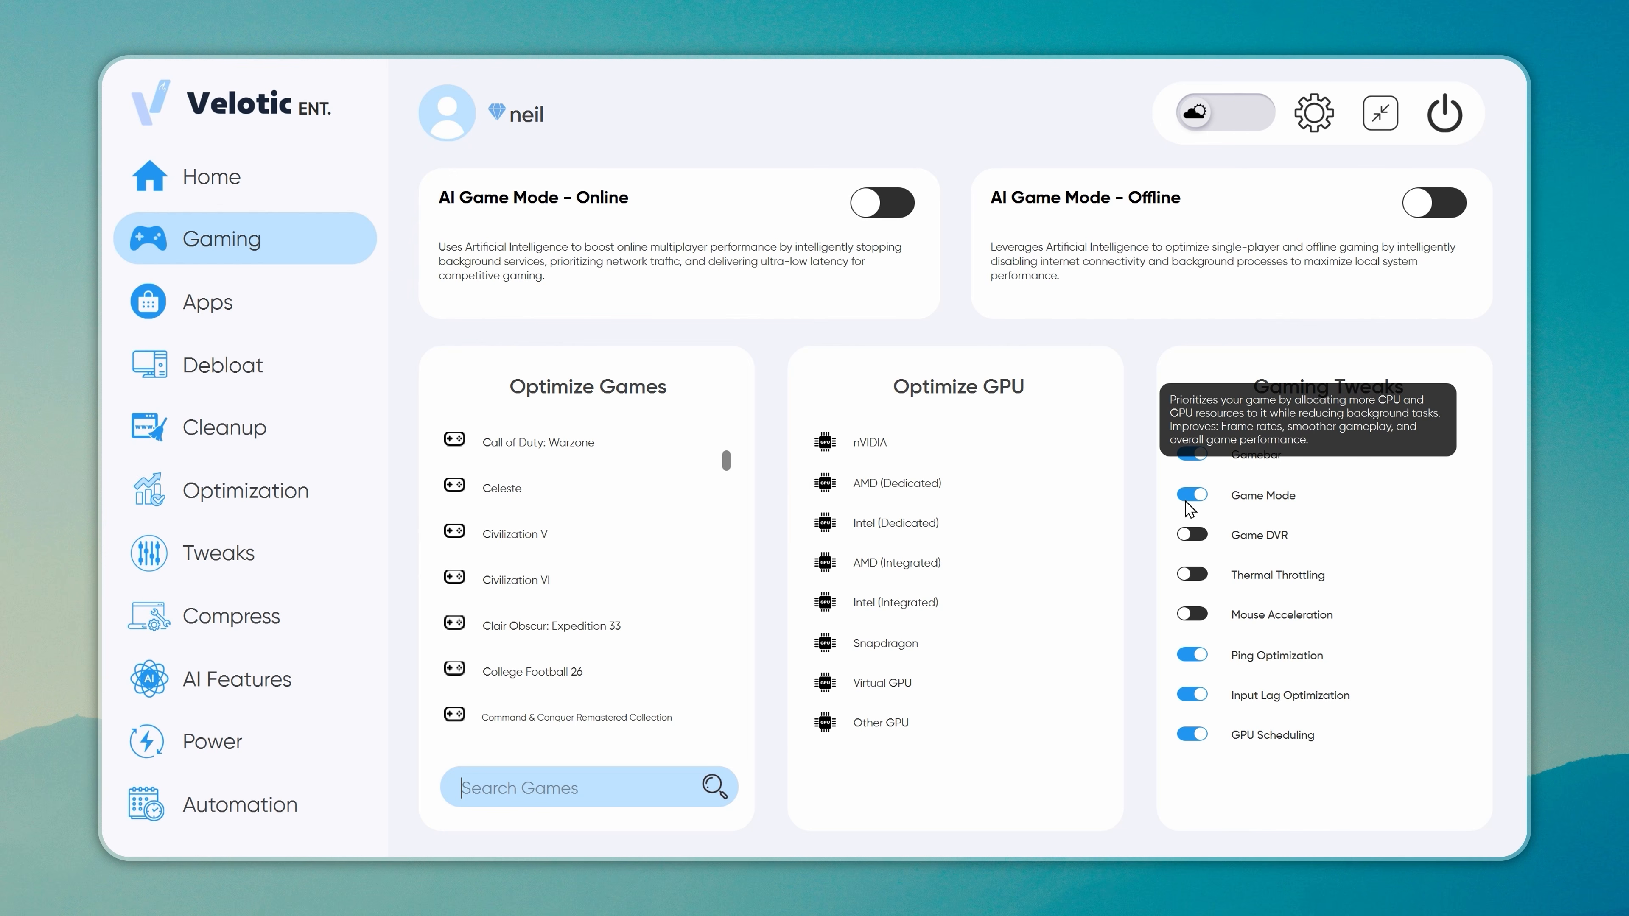
pyautogui.click(1191, 494)
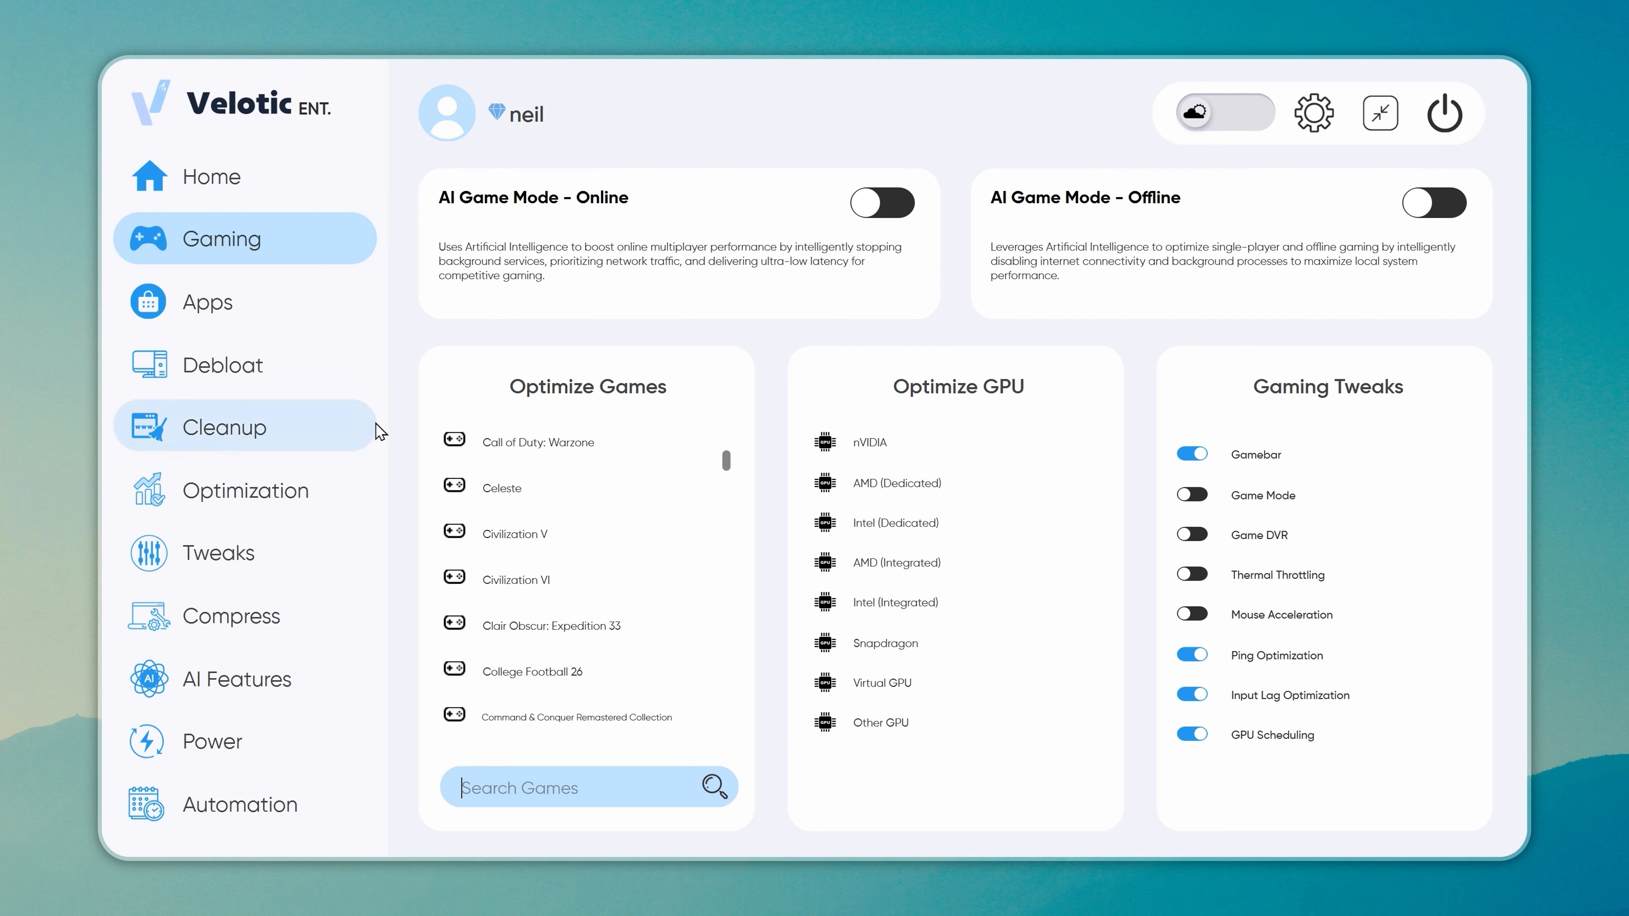
# Review the RAM, junk and custom cleaning options in the Cleanup section.
pyautogui.click(338, 422)
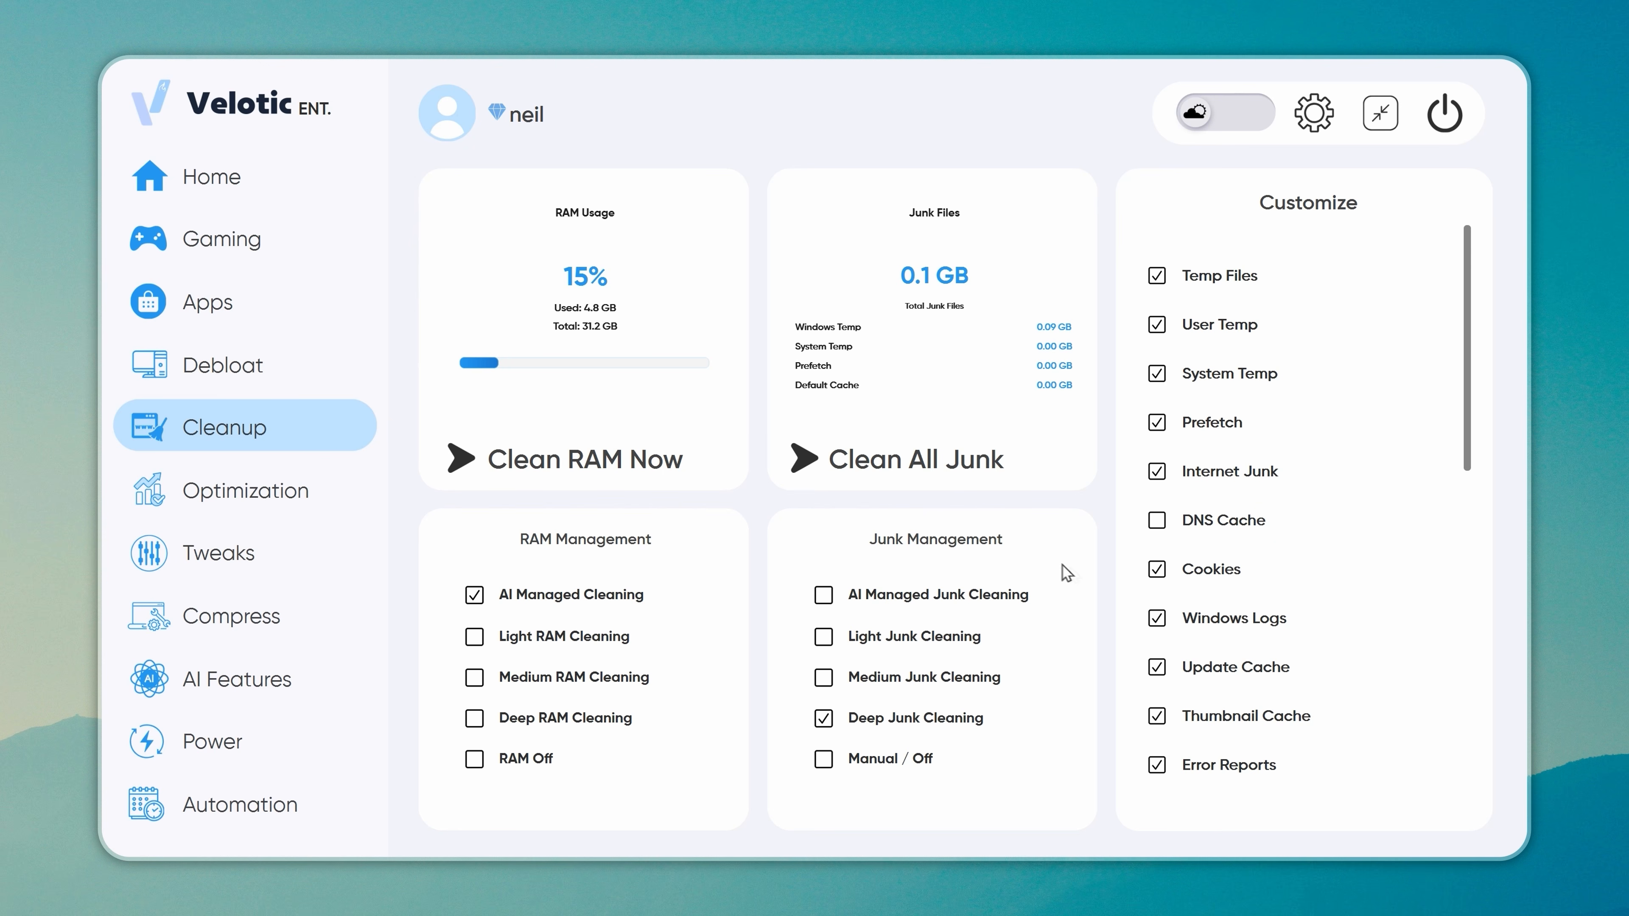
pyautogui.scroll(-3, 1197, 579)
pyautogui.scroll(-5, 1196, 579)
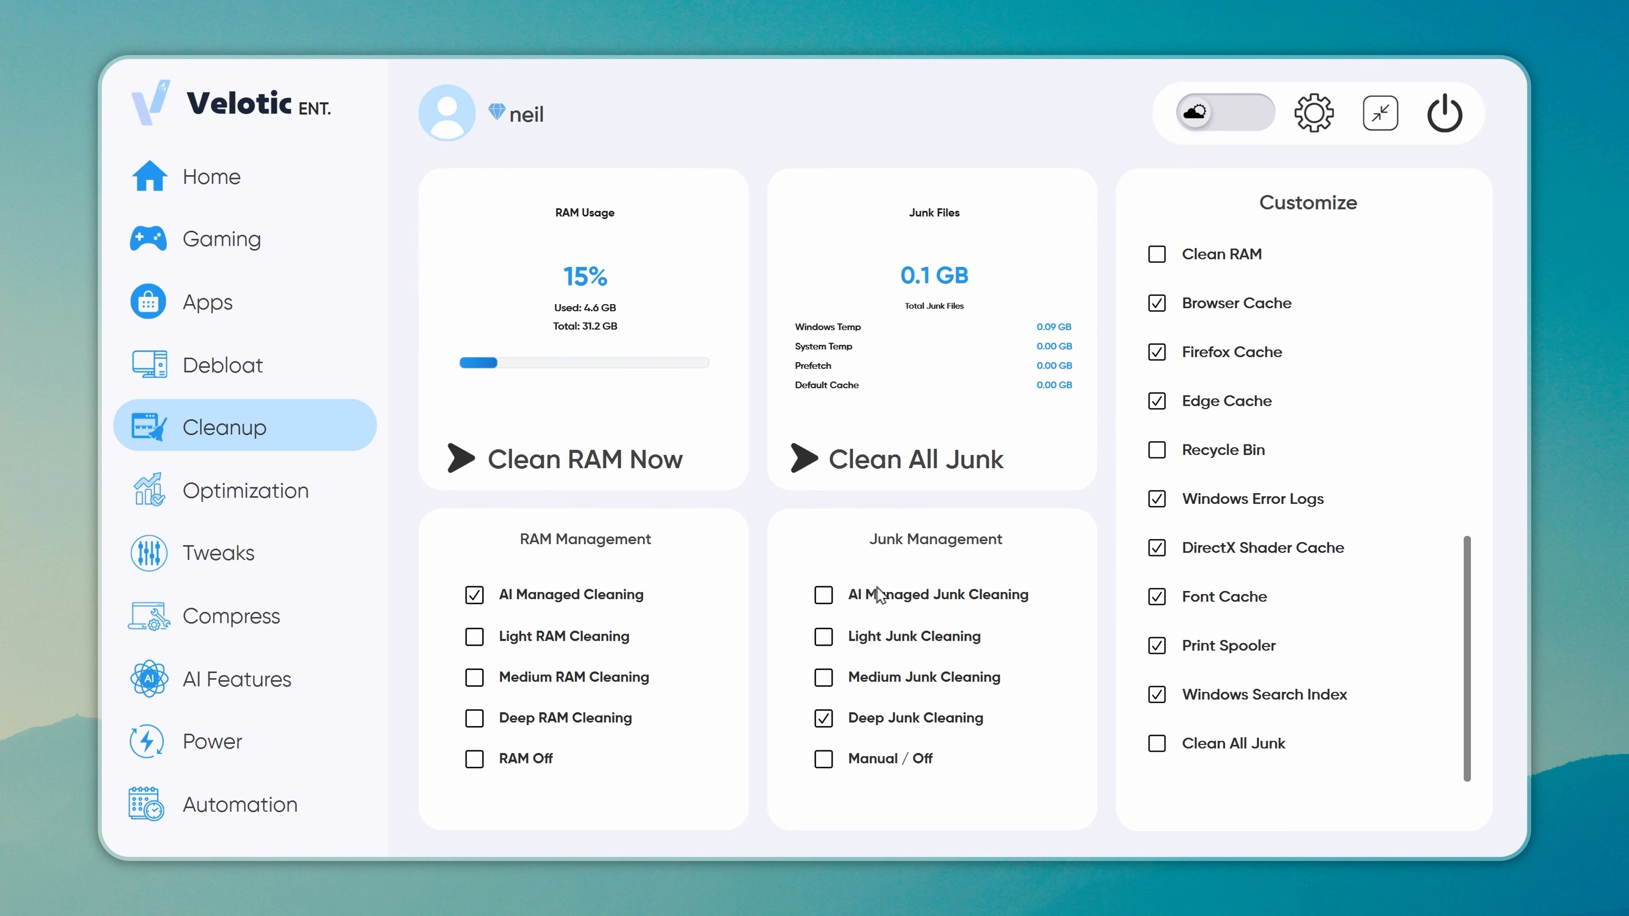
# Look over Velotic's junk cleaning, Optimization and Debloat sections and browse the installable apps in the Apps section.
pyautogui.click(844, 593)
pyautogui.click(315, 491)
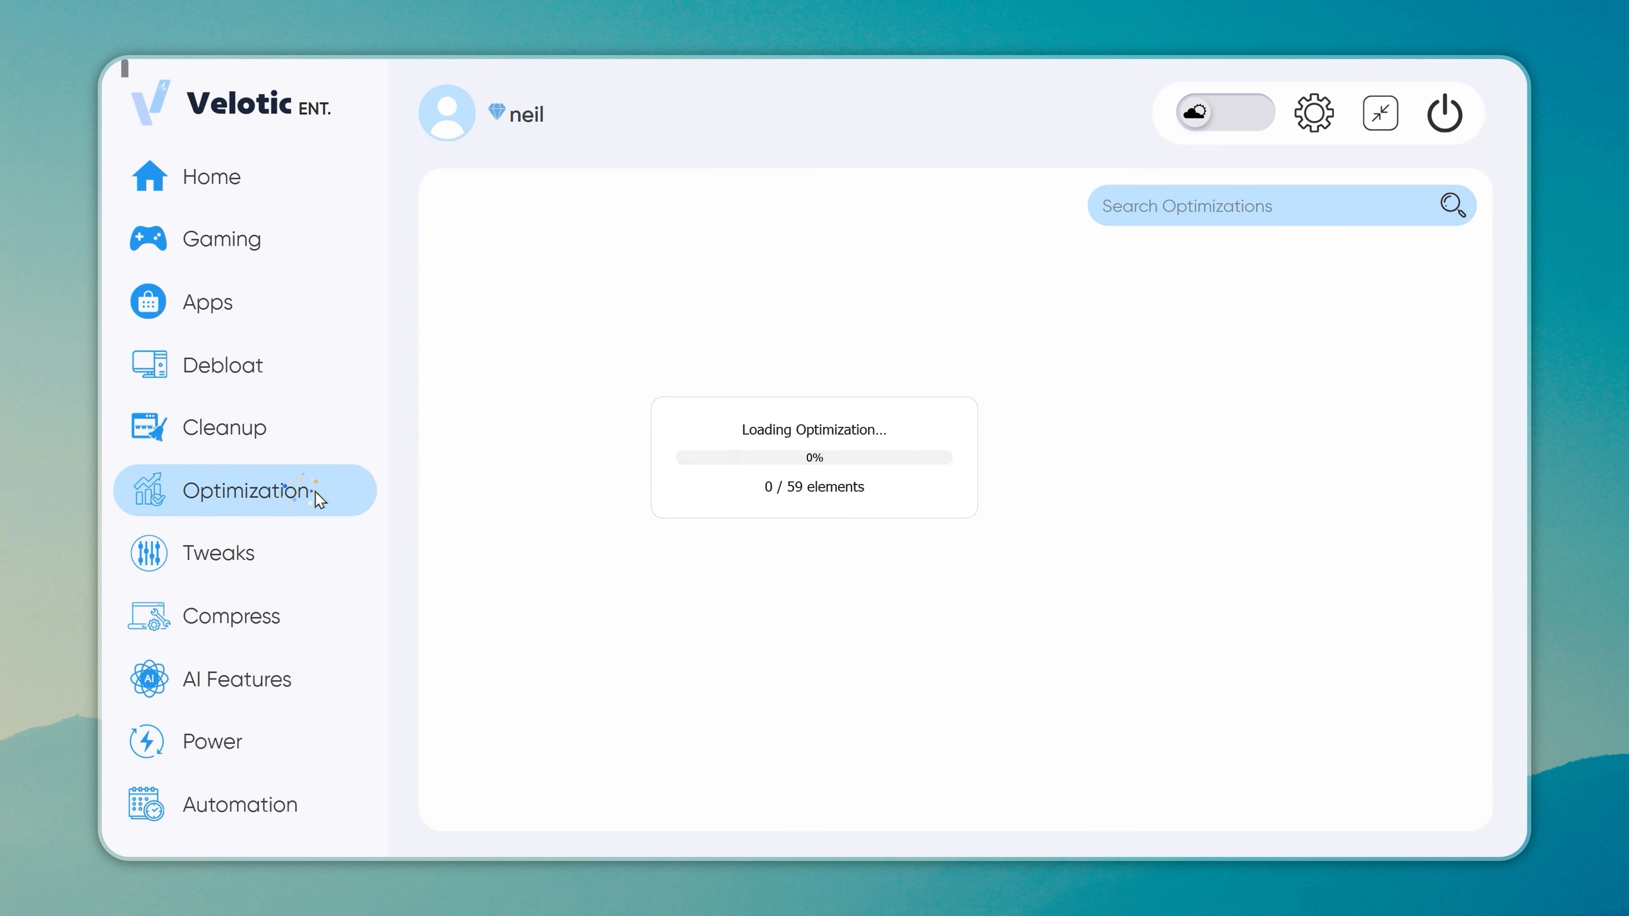
pyautogui.click(359, 363)
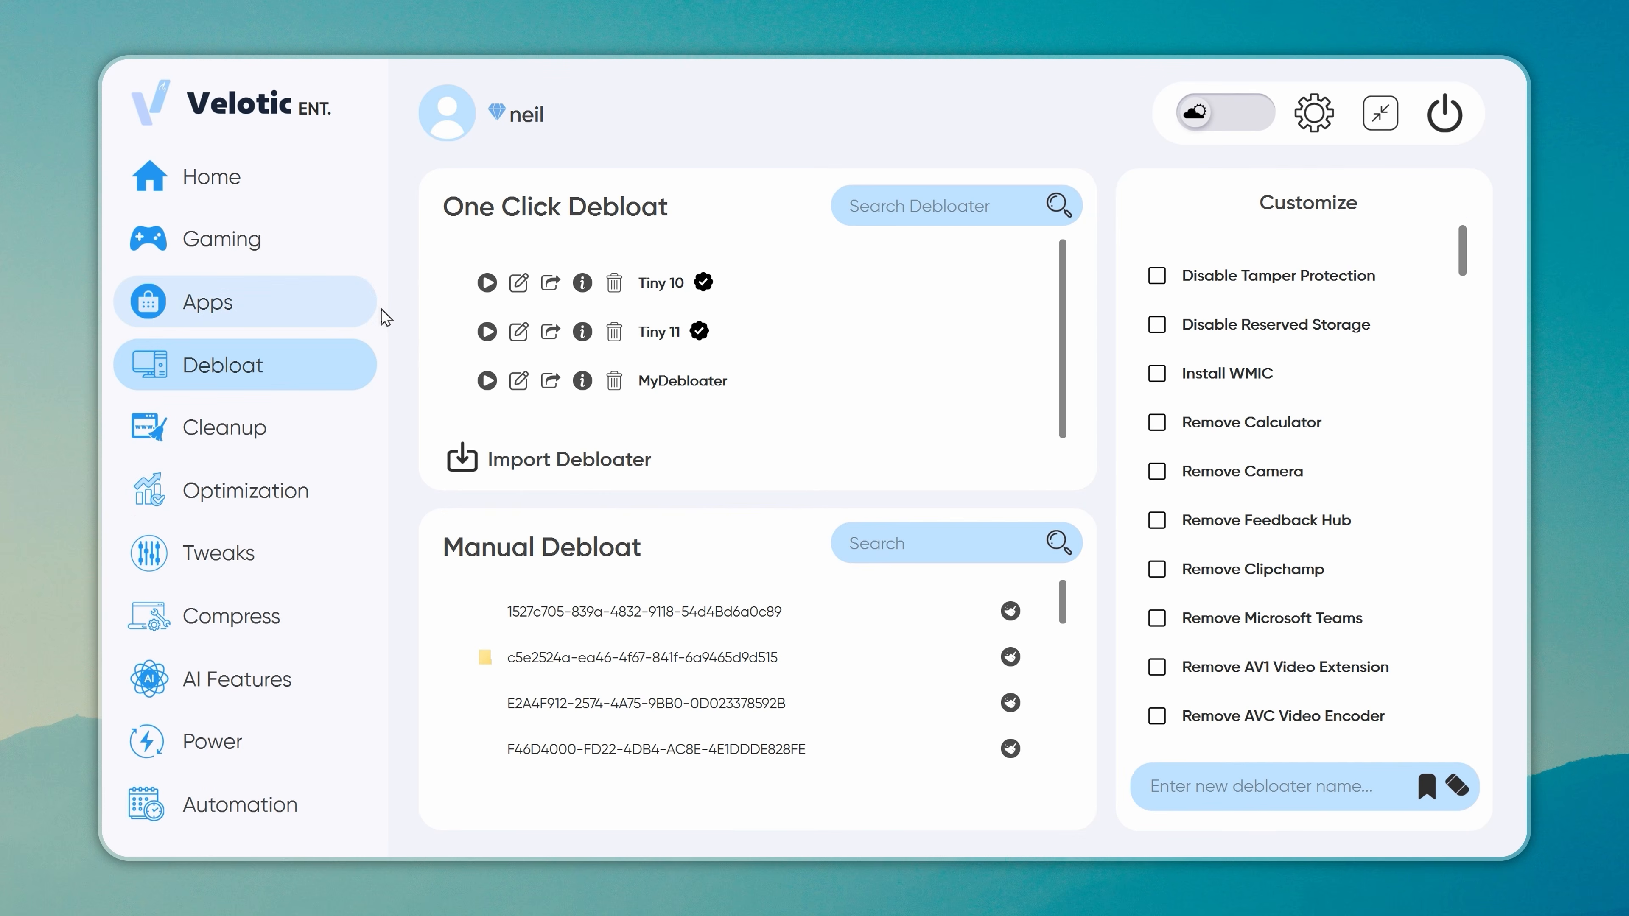
pyautogui.click(321, 302)
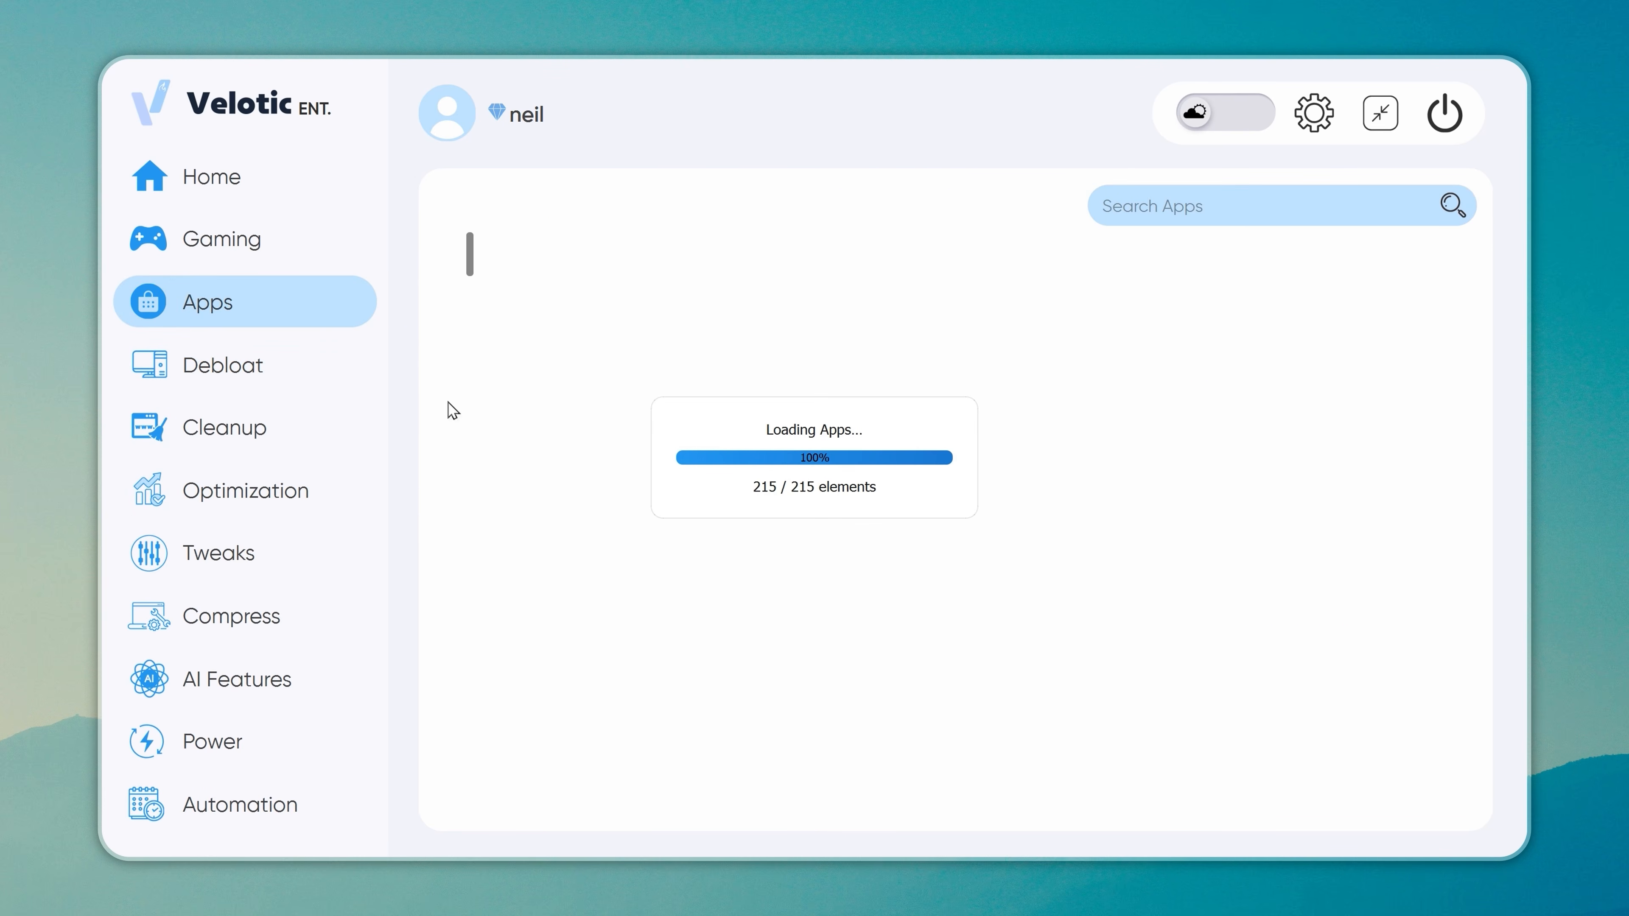
pyautogui.scroll(-8, 1029, 568)
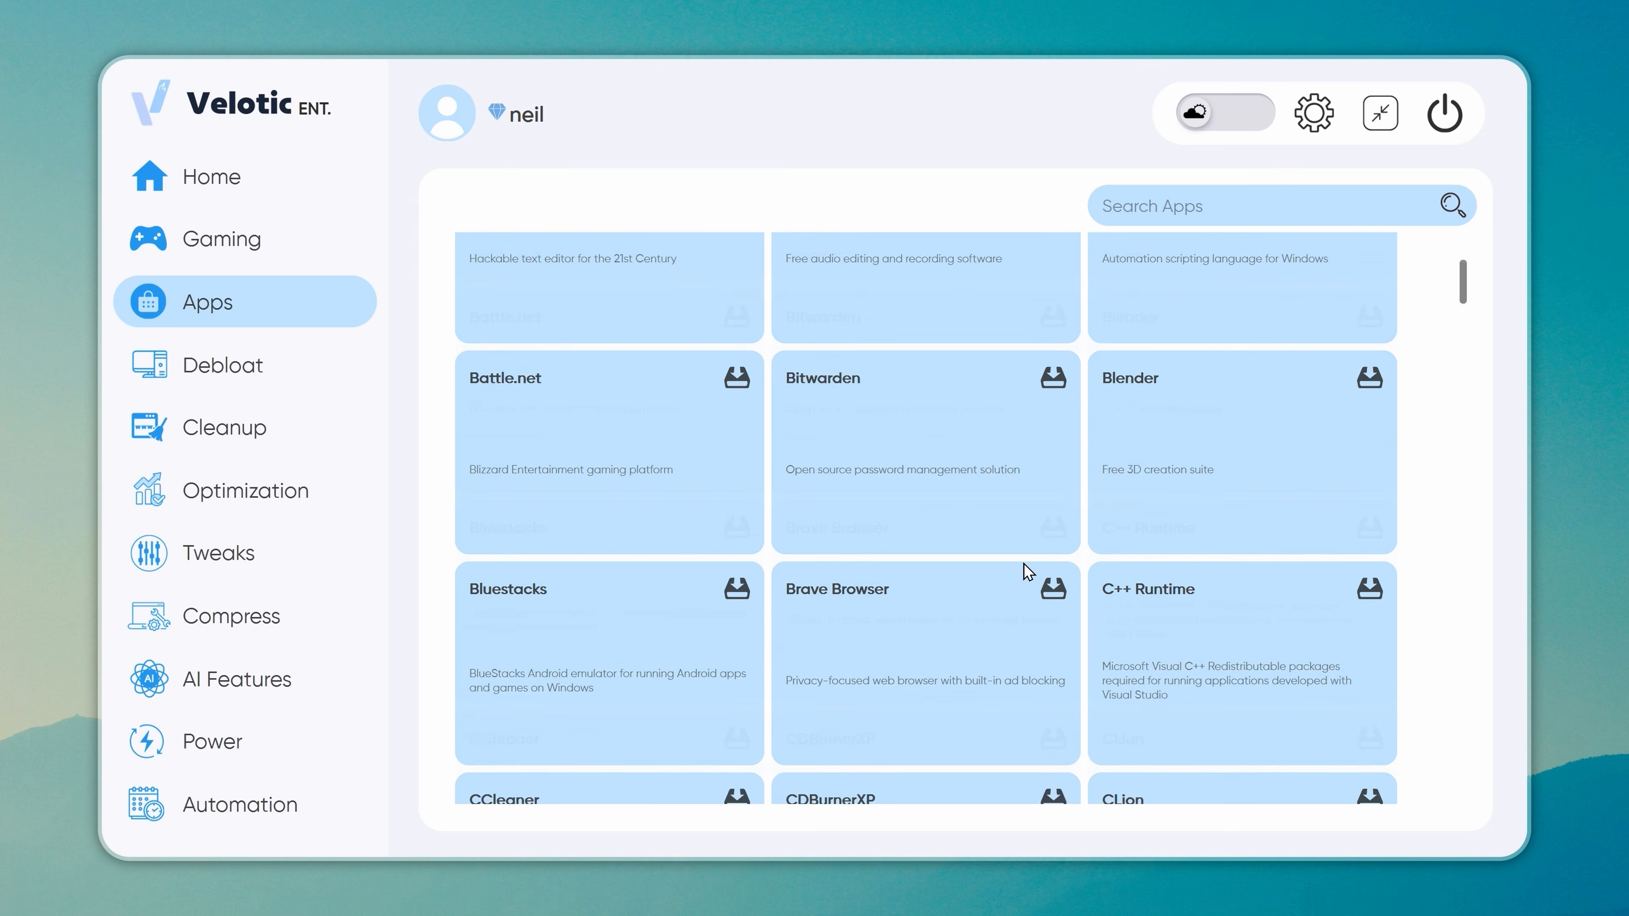
pyautogui.scroll(-5, 1020, 568)
# Turn on the High performance power plan in Velotic's Power section.
pyautogui.click(323, 748)
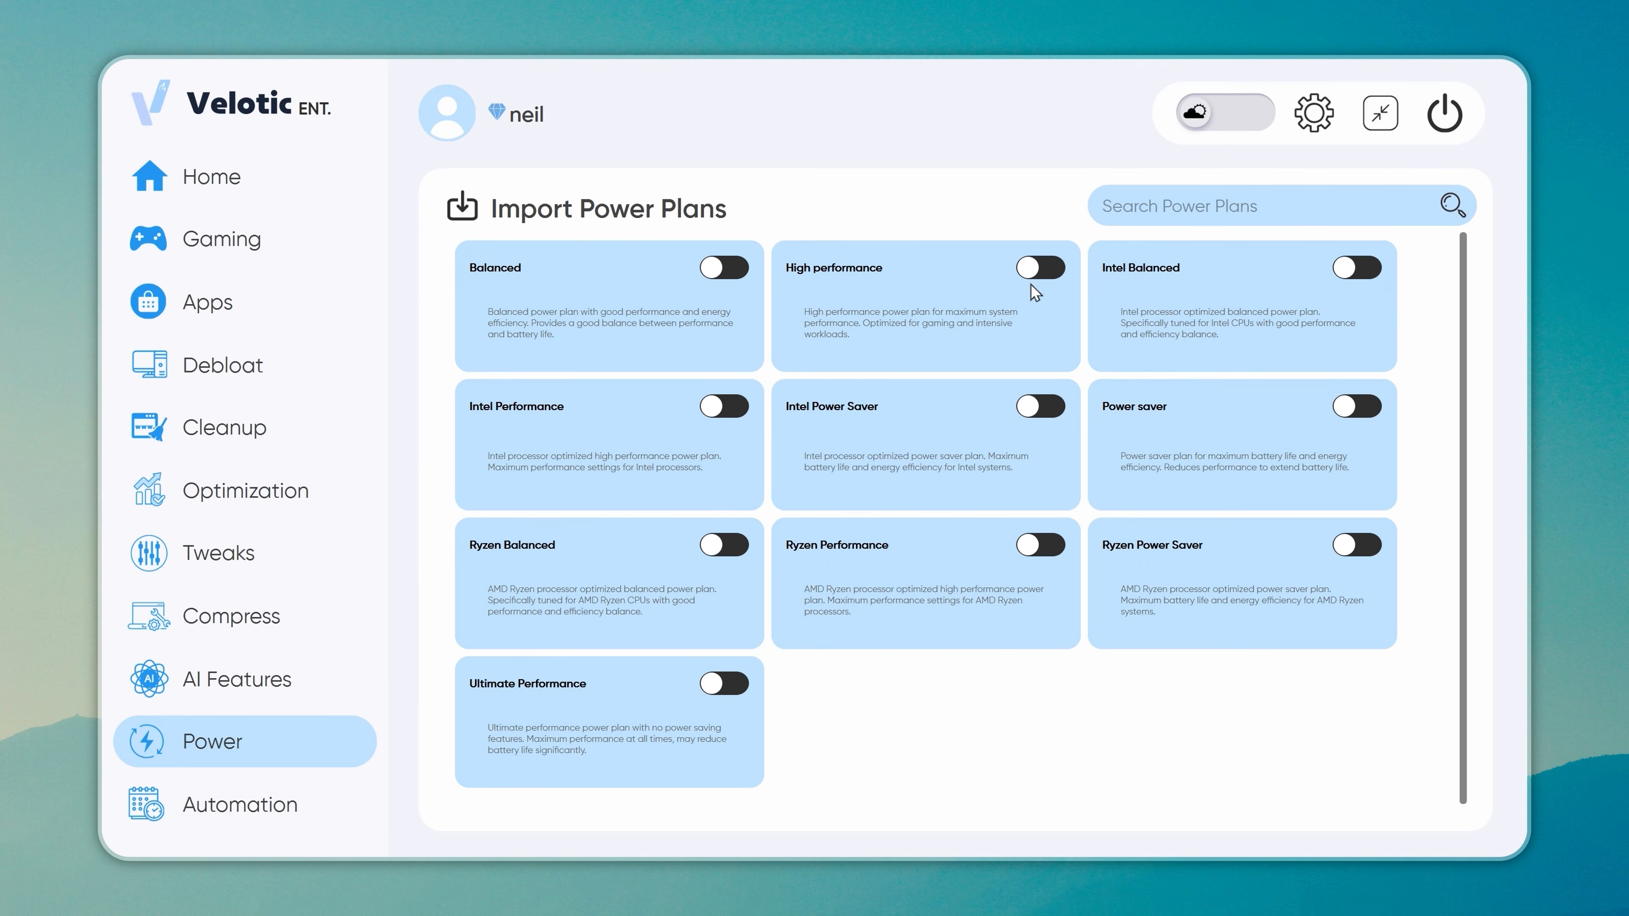
pyautogui.click(1040, 267)
# View Velotic's Compress options and turn on AI Privacy Shield among the AI Features.
pyautogui.click(367, 632)
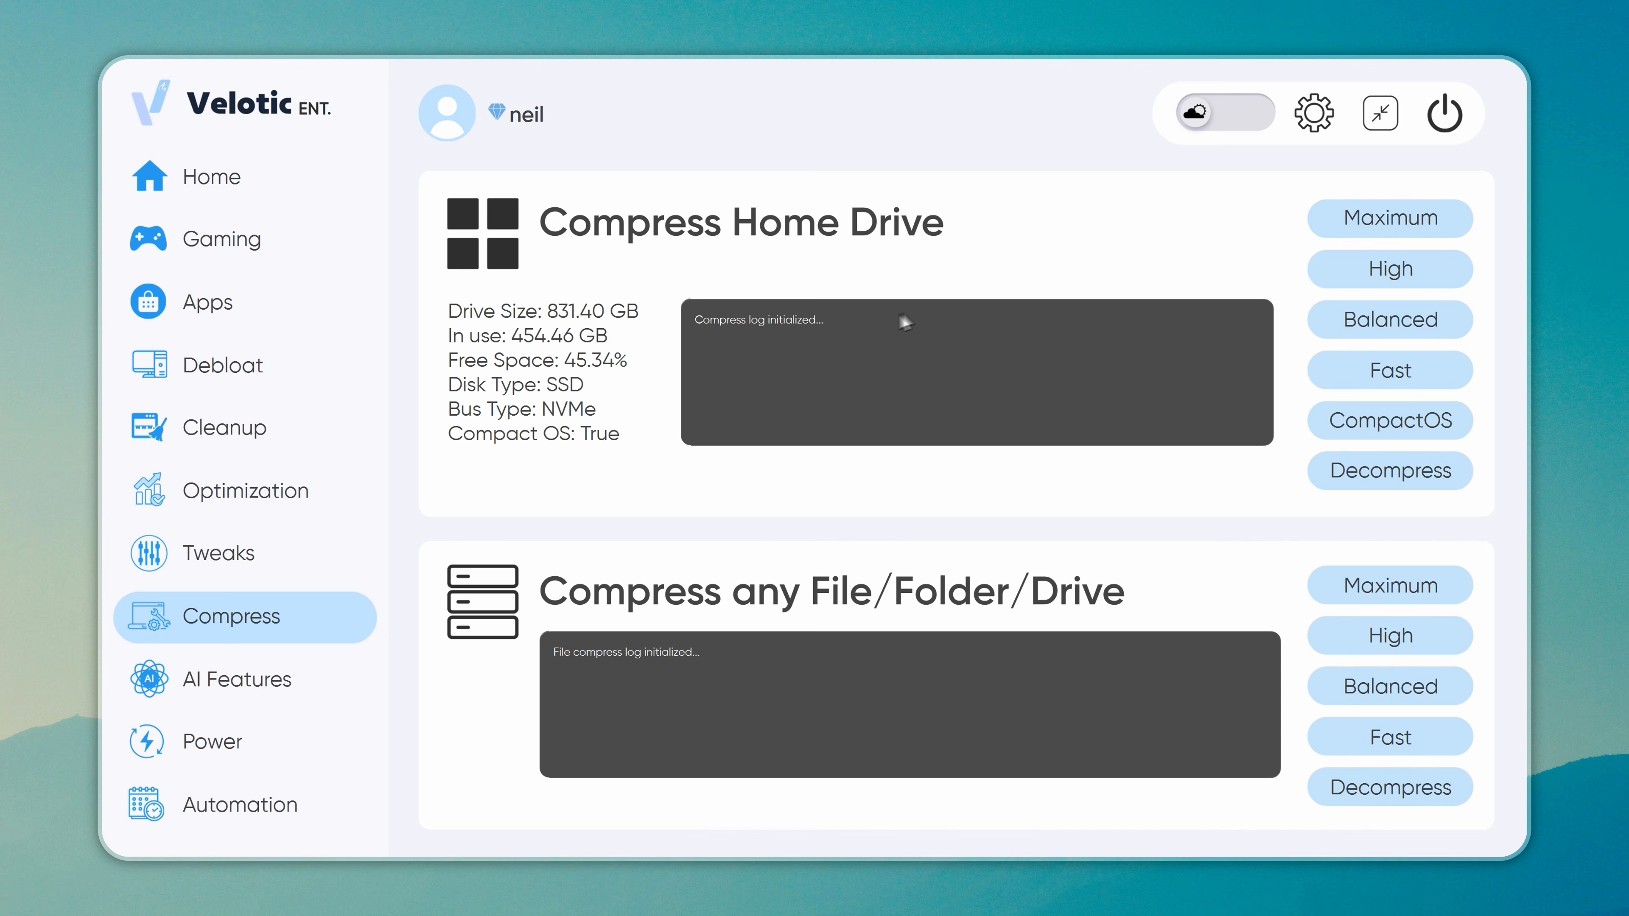
pyautogui.click(340, 681)
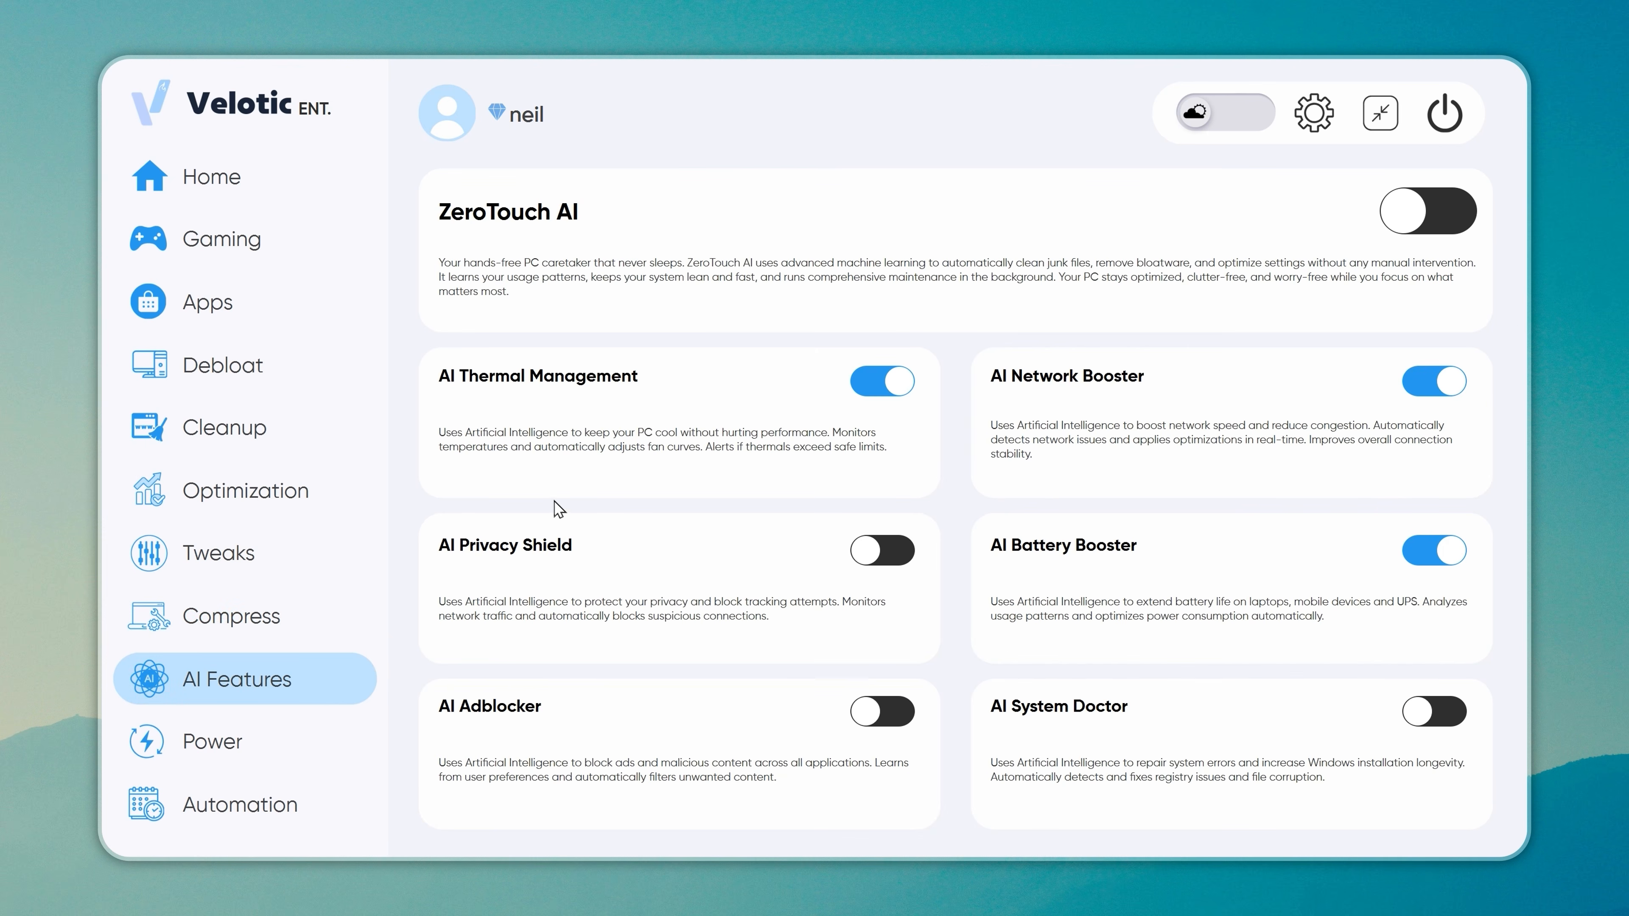
pyautogui.click(888, 553)
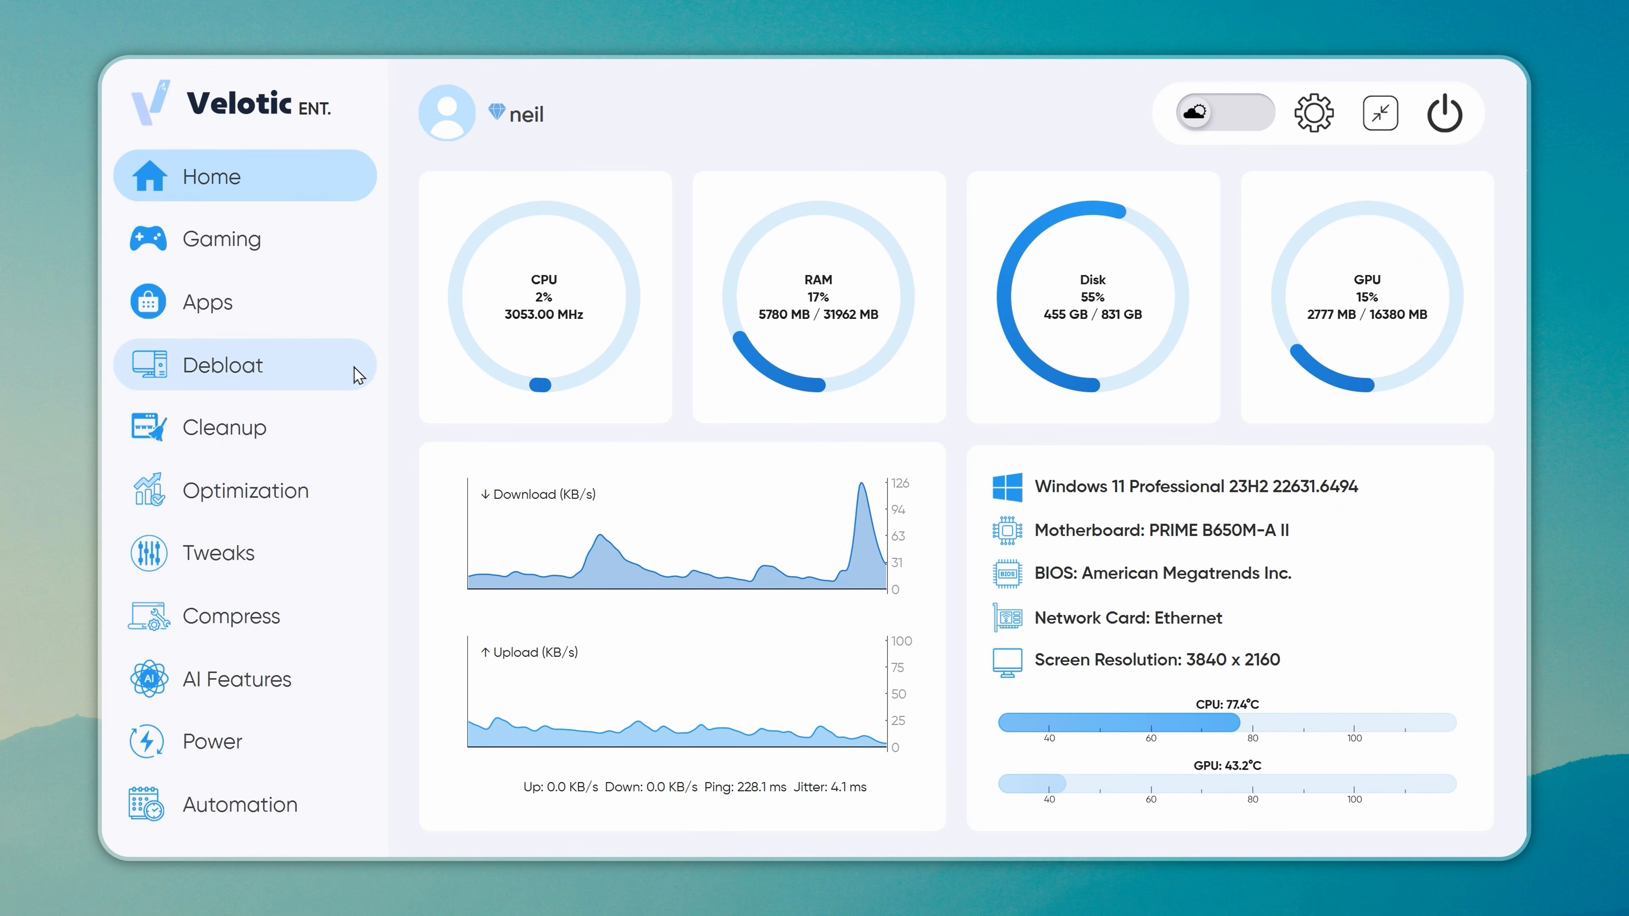
# View the One Click and Manual Debloat options in Velotic's Debloat section.
pyautogui.click(346, 367)
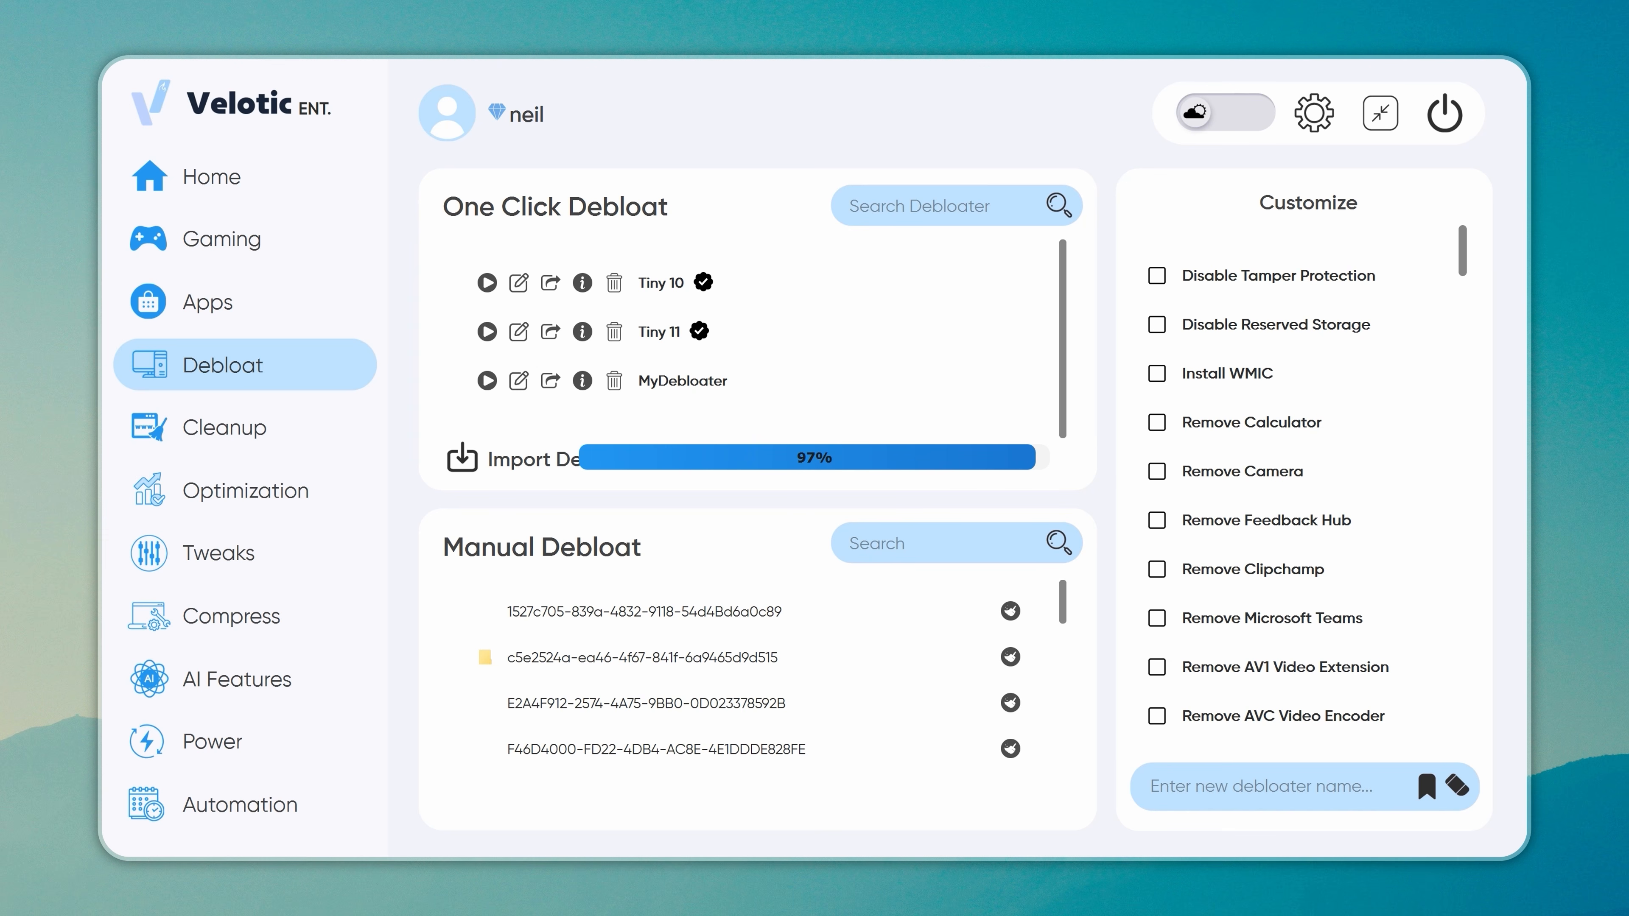
pyautogui.click(1043, 519)
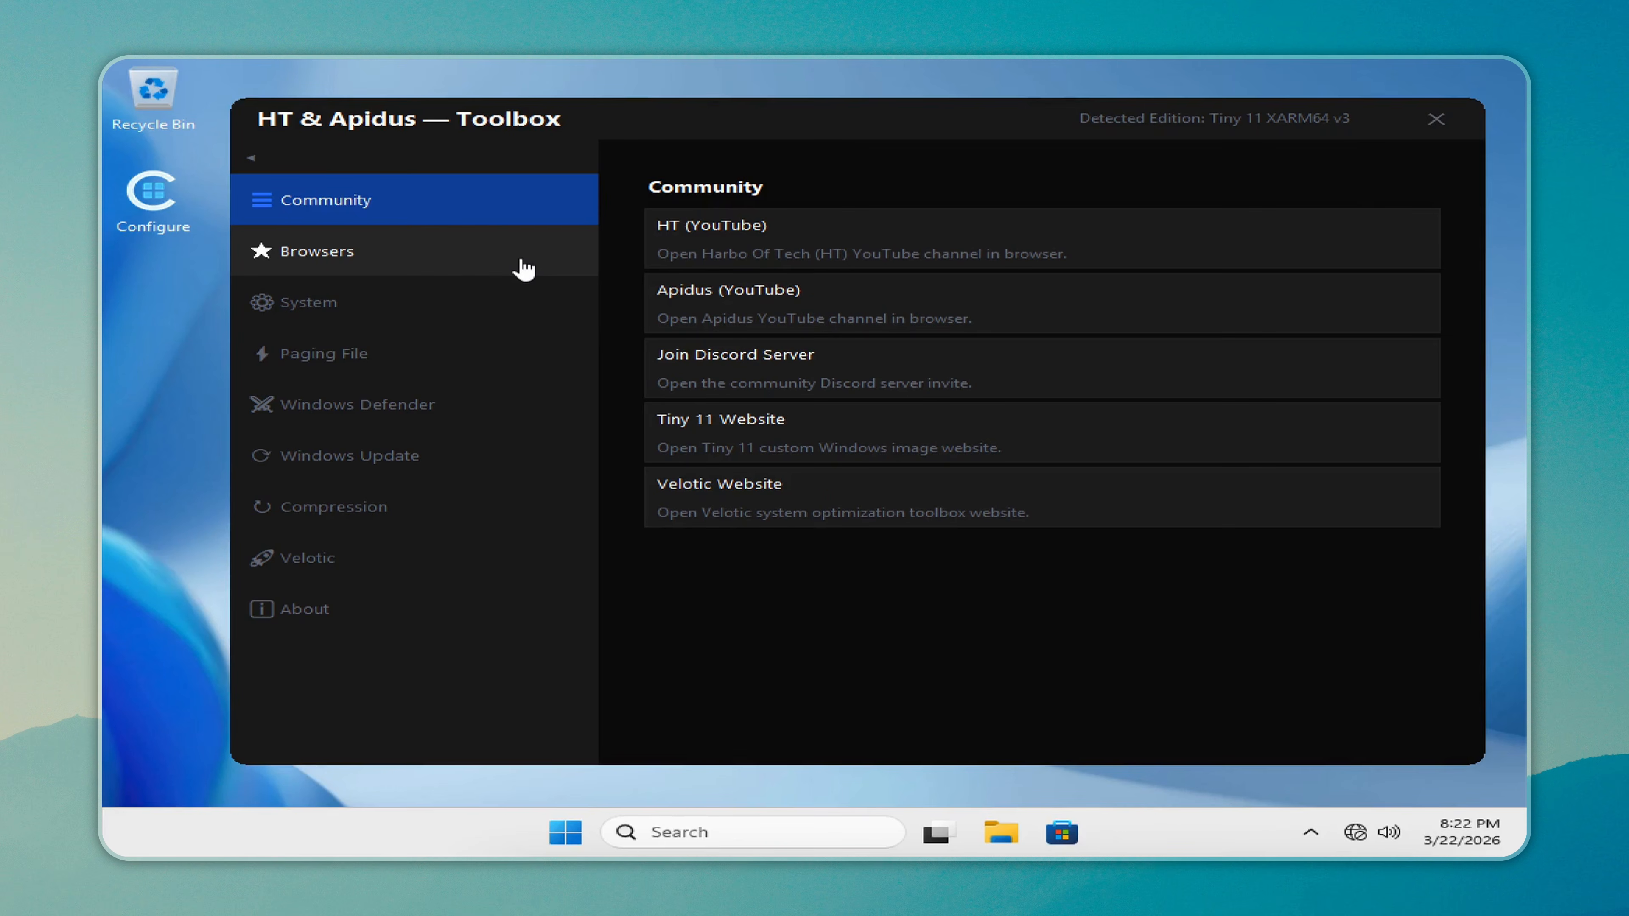
# Apply NTFS compression to the system drive with the HT & Apidus Toolbox, dismiss the confirmation and close the toolbox.
pyautogui.click(403, 505)
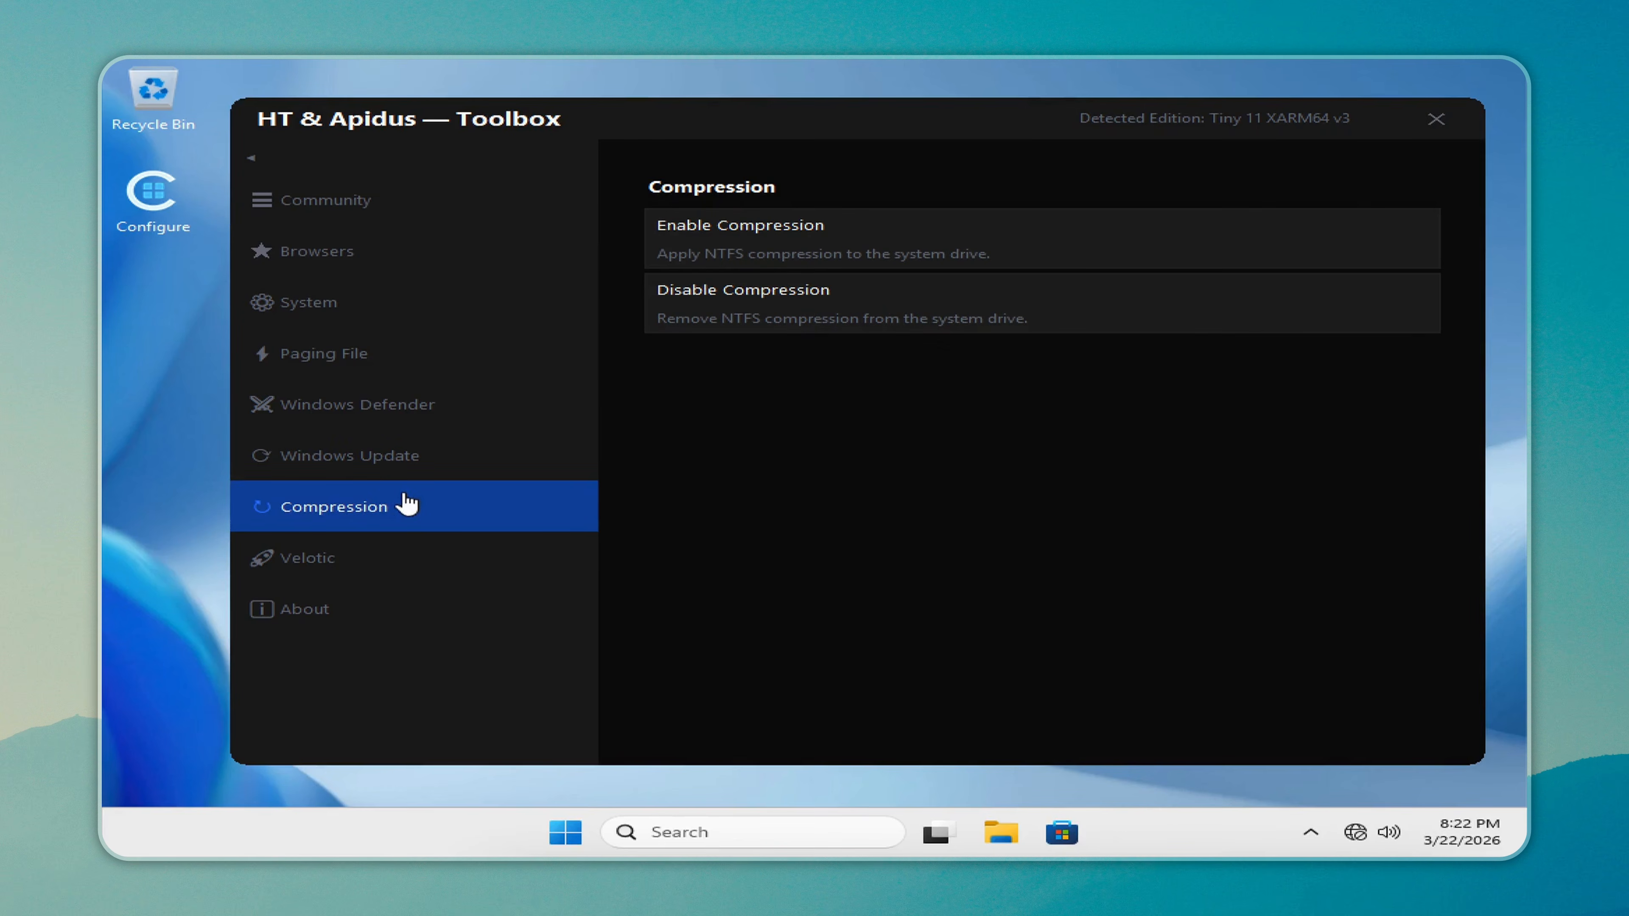
pyautogui.click(738, 254)
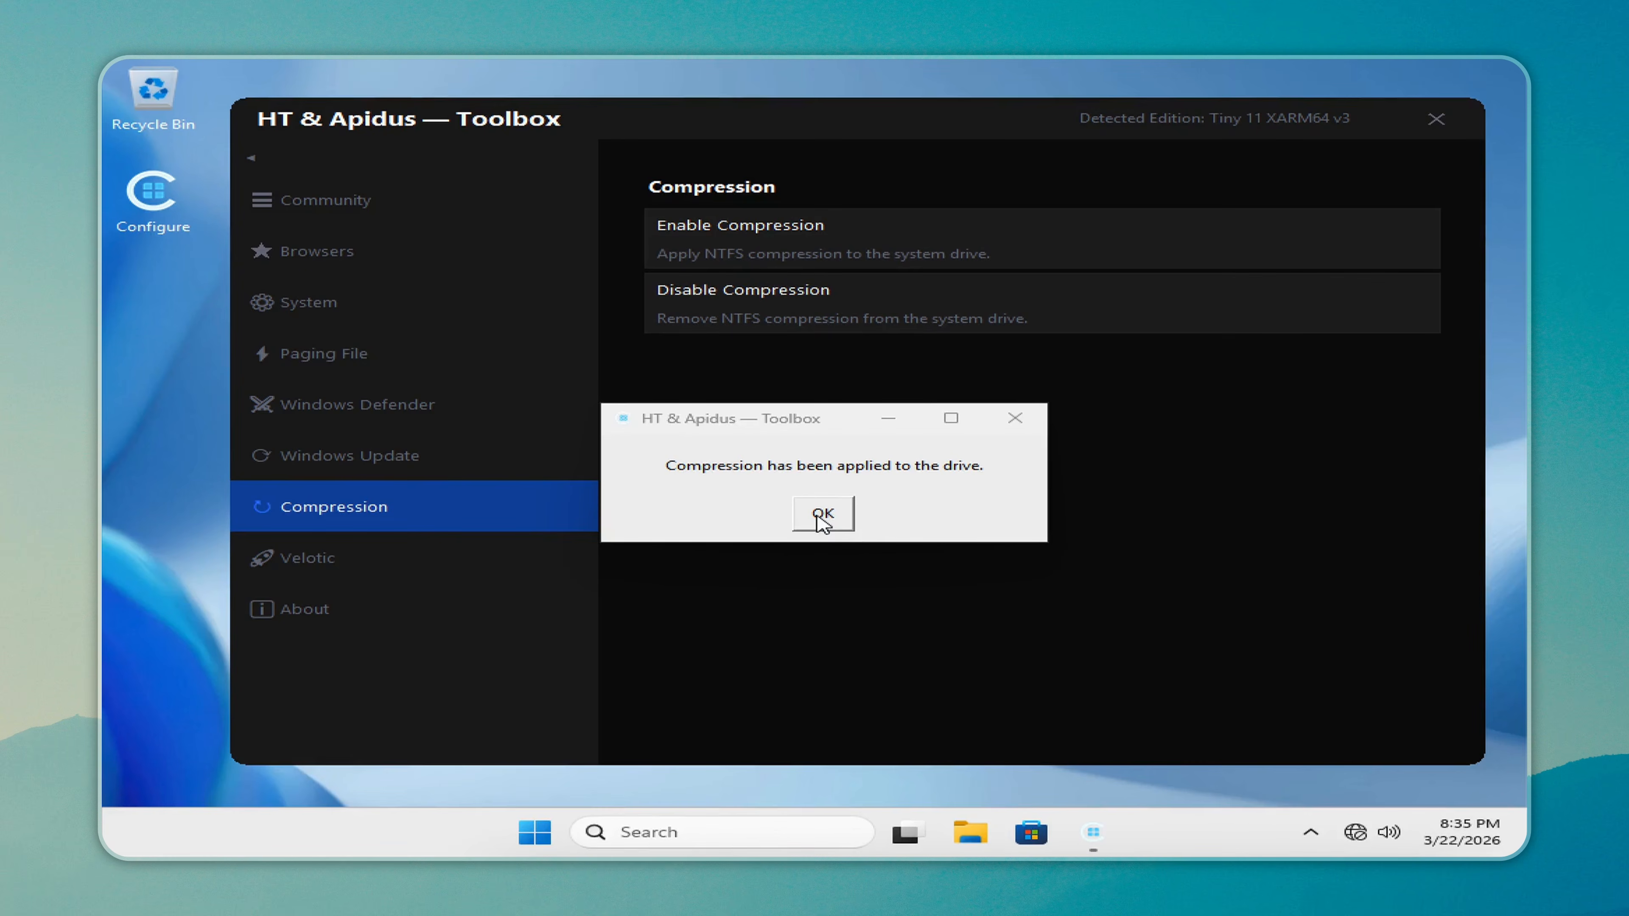
pyautogui.click(835, 519)
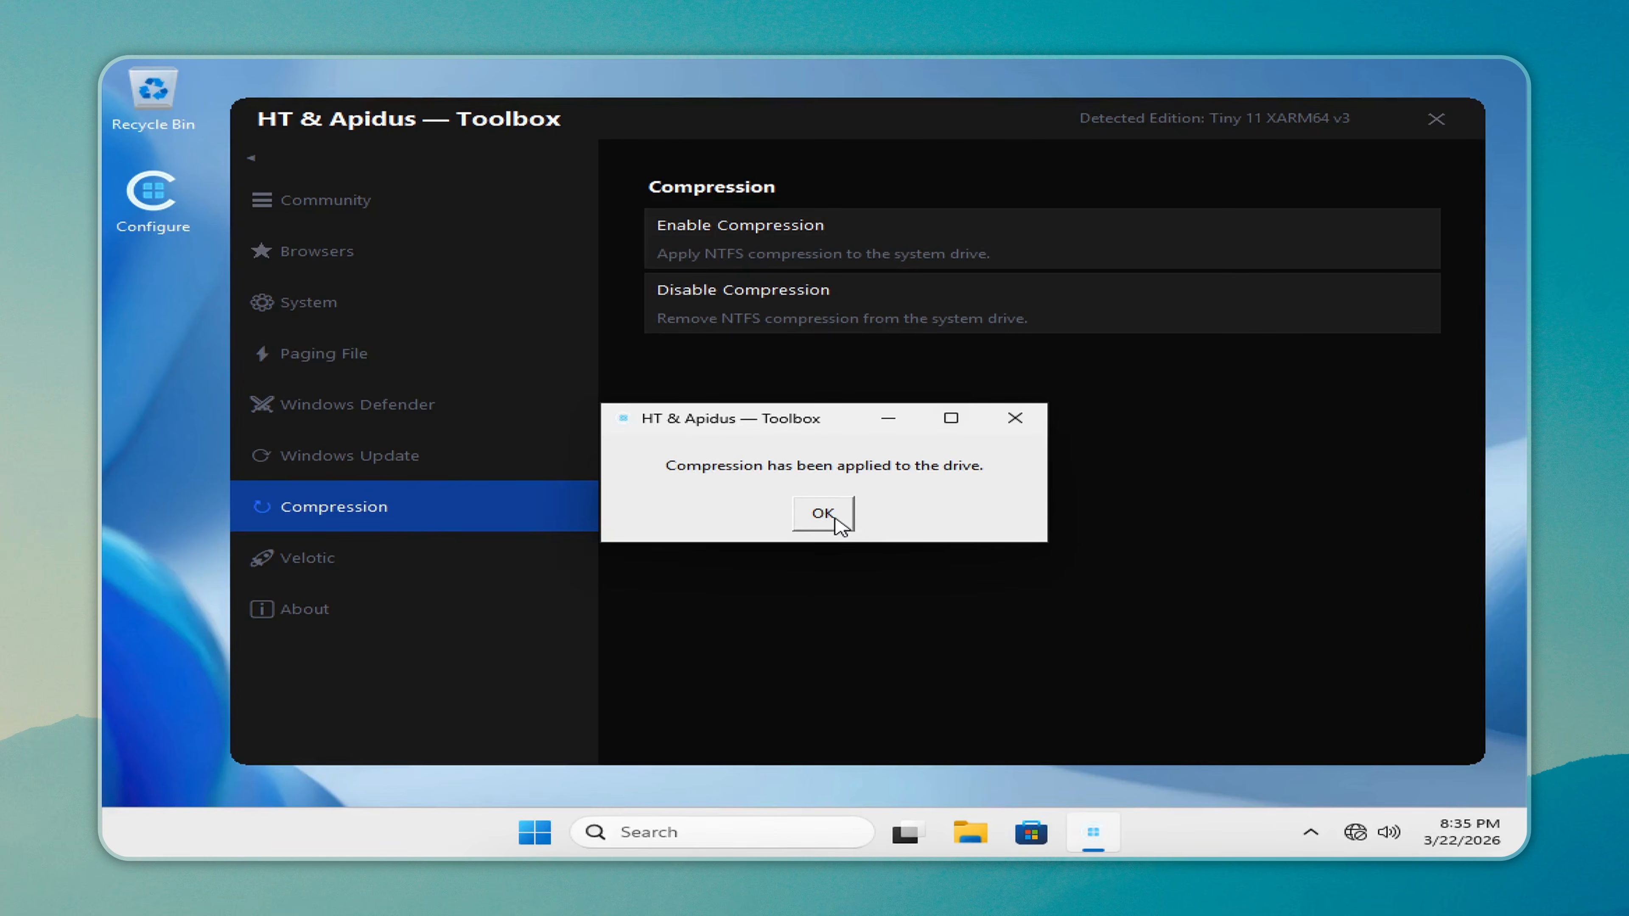
pyautogui.click(835, 519)
pyautogui.click(1015, 418)
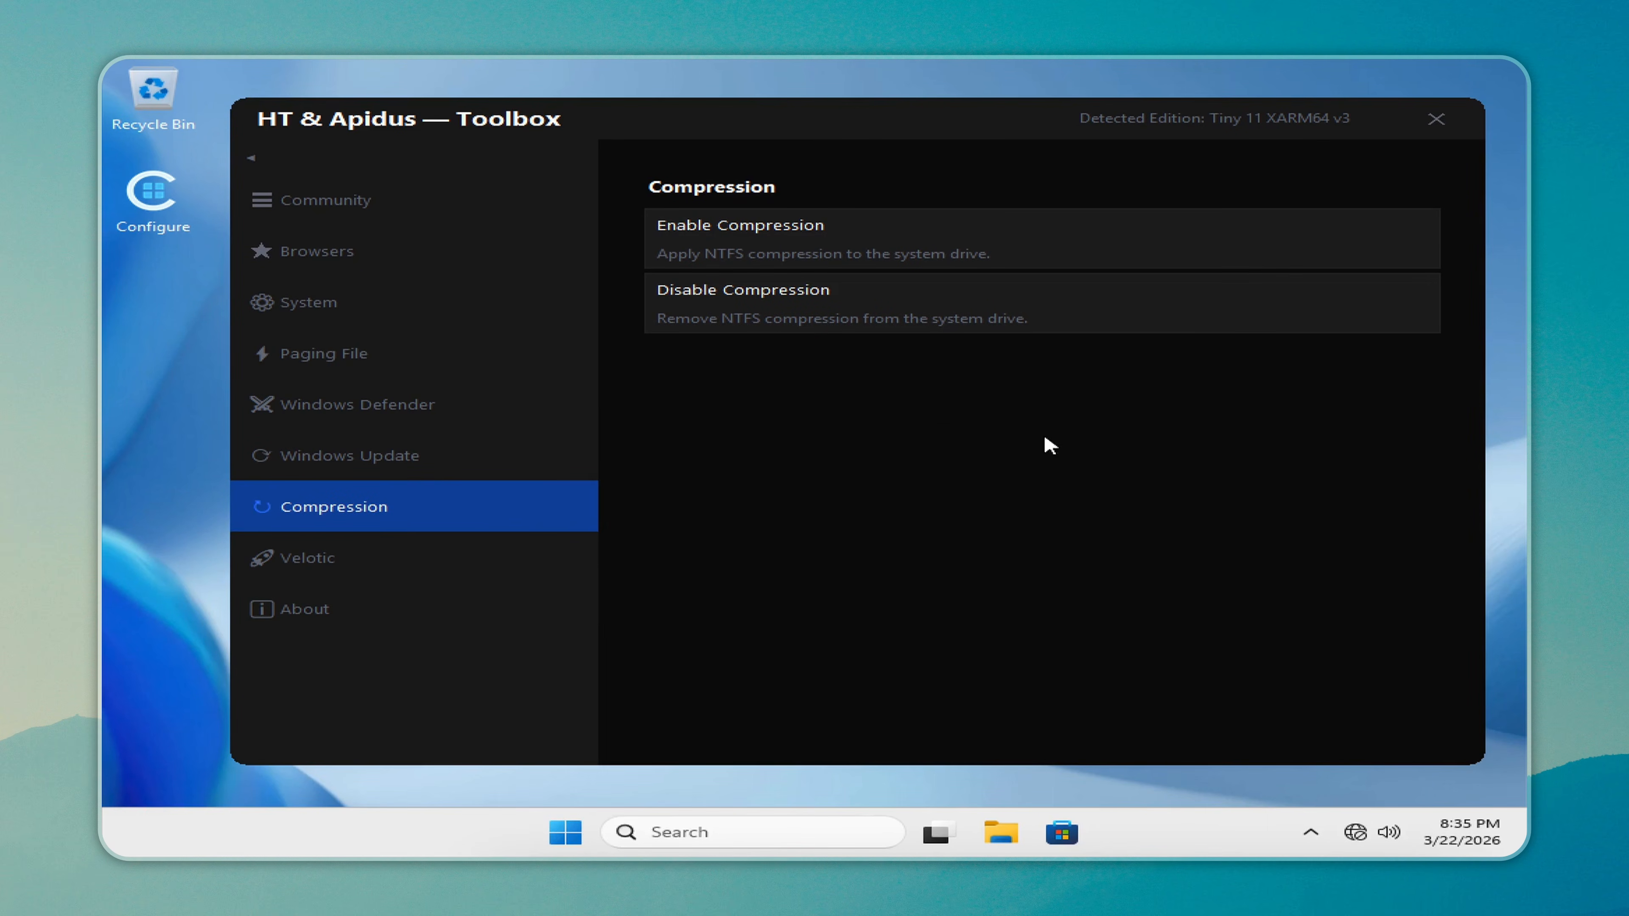
pyautogui.click(1435, 120)
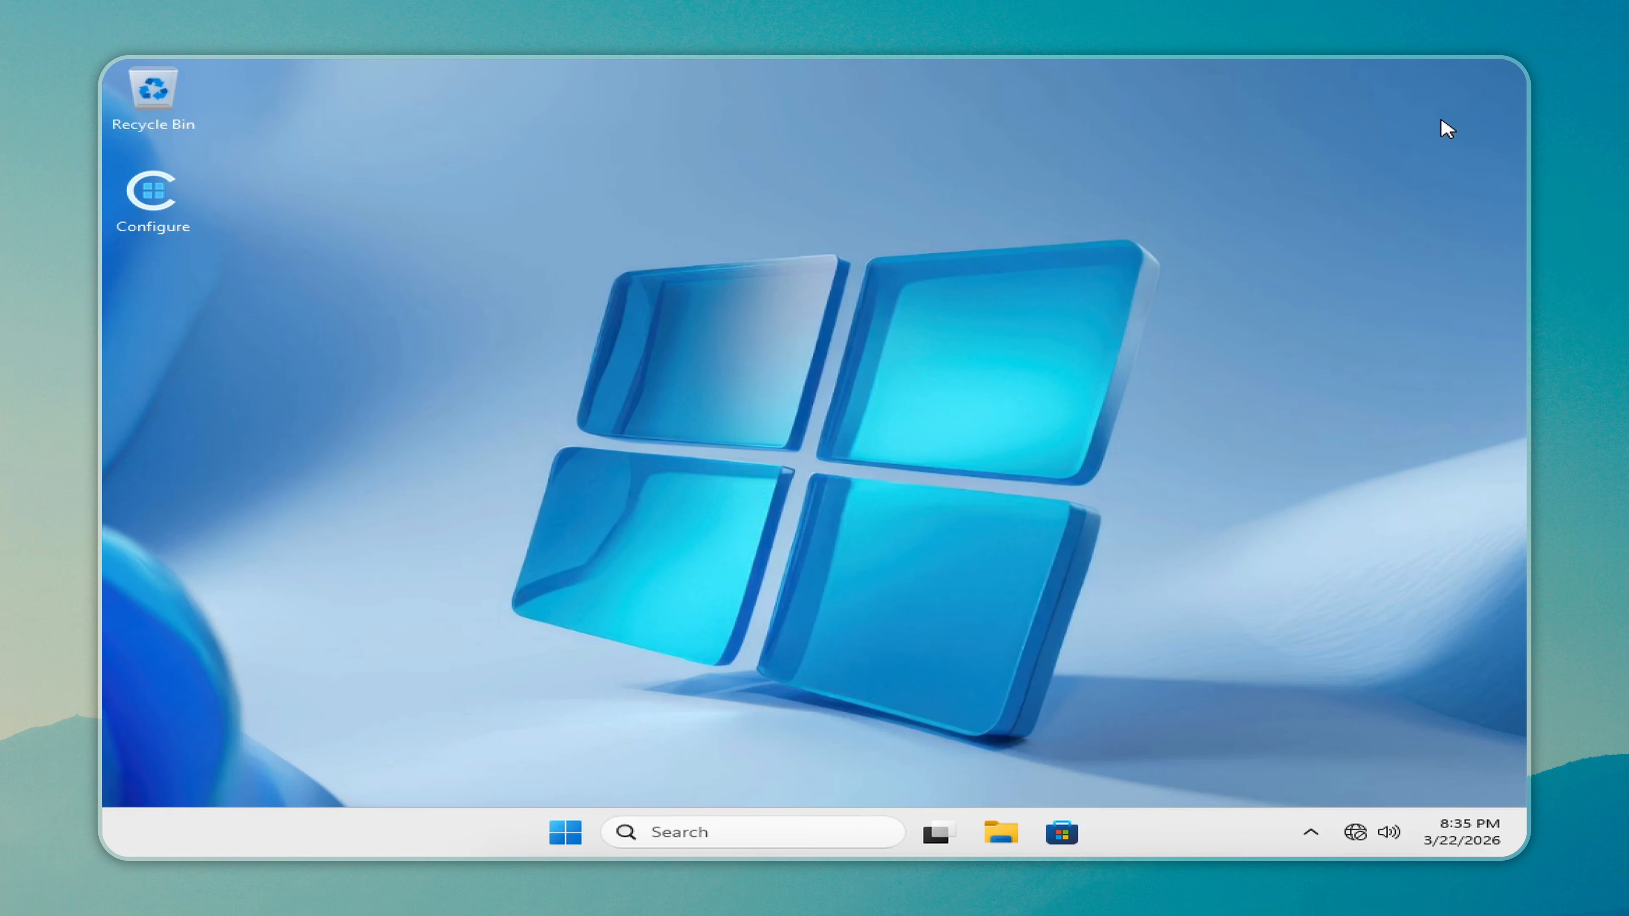
# Check the used and free space of Local Disk (C:) in its properties through File Explorer.
pyautogui.click(1003, 833)
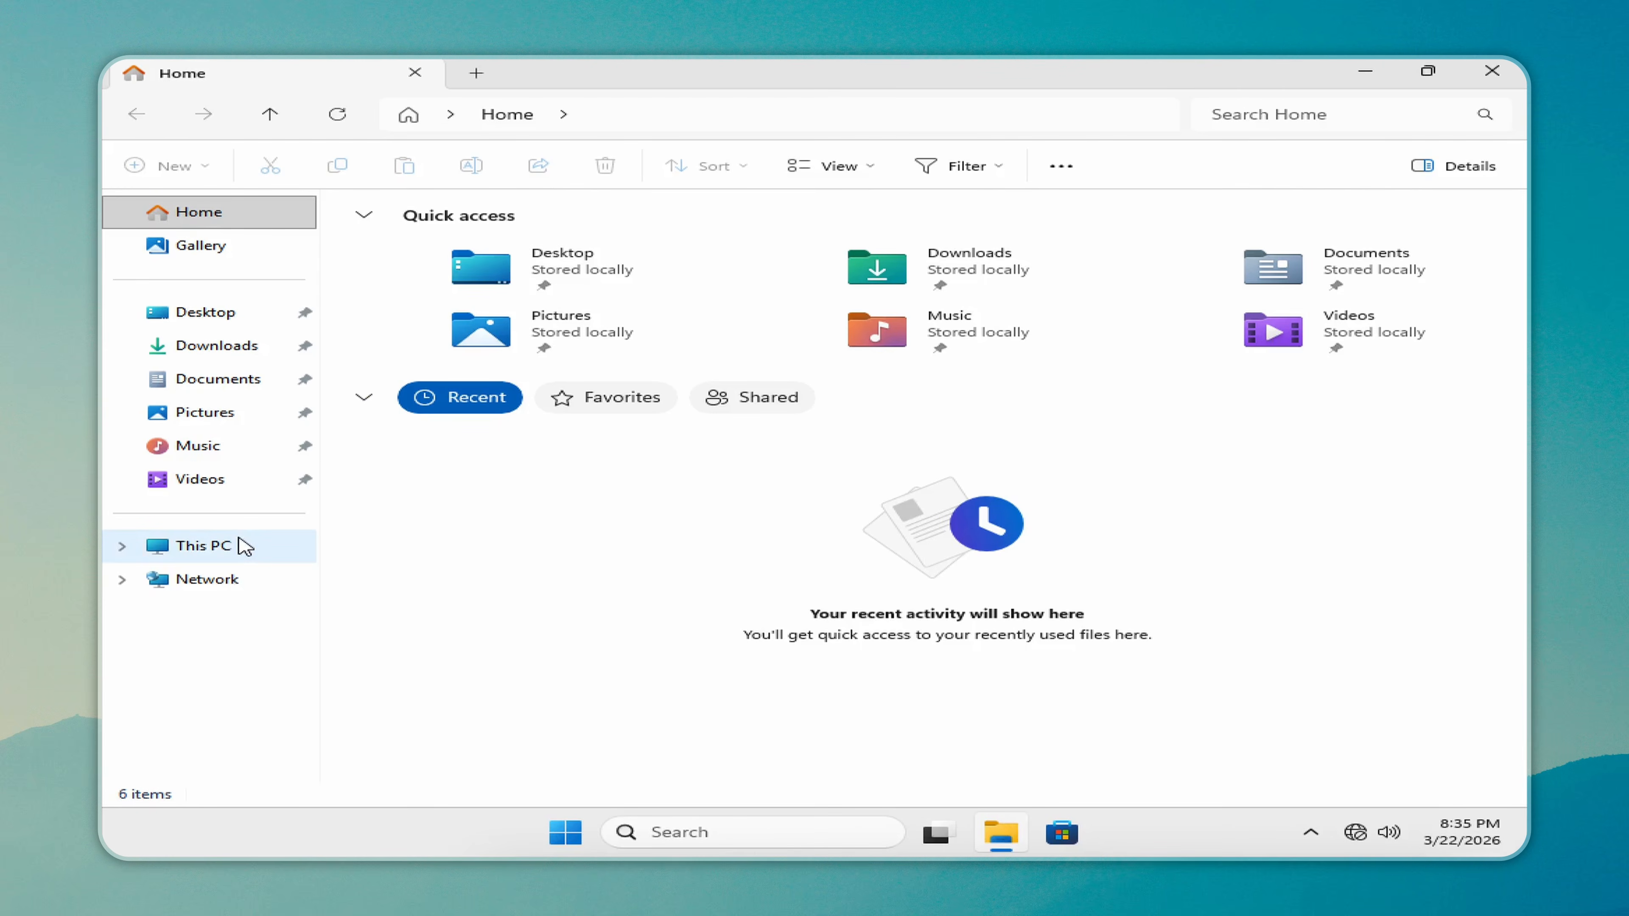
pyautogui.click(245, 546)
pyautogui.rightClick(558, 266)
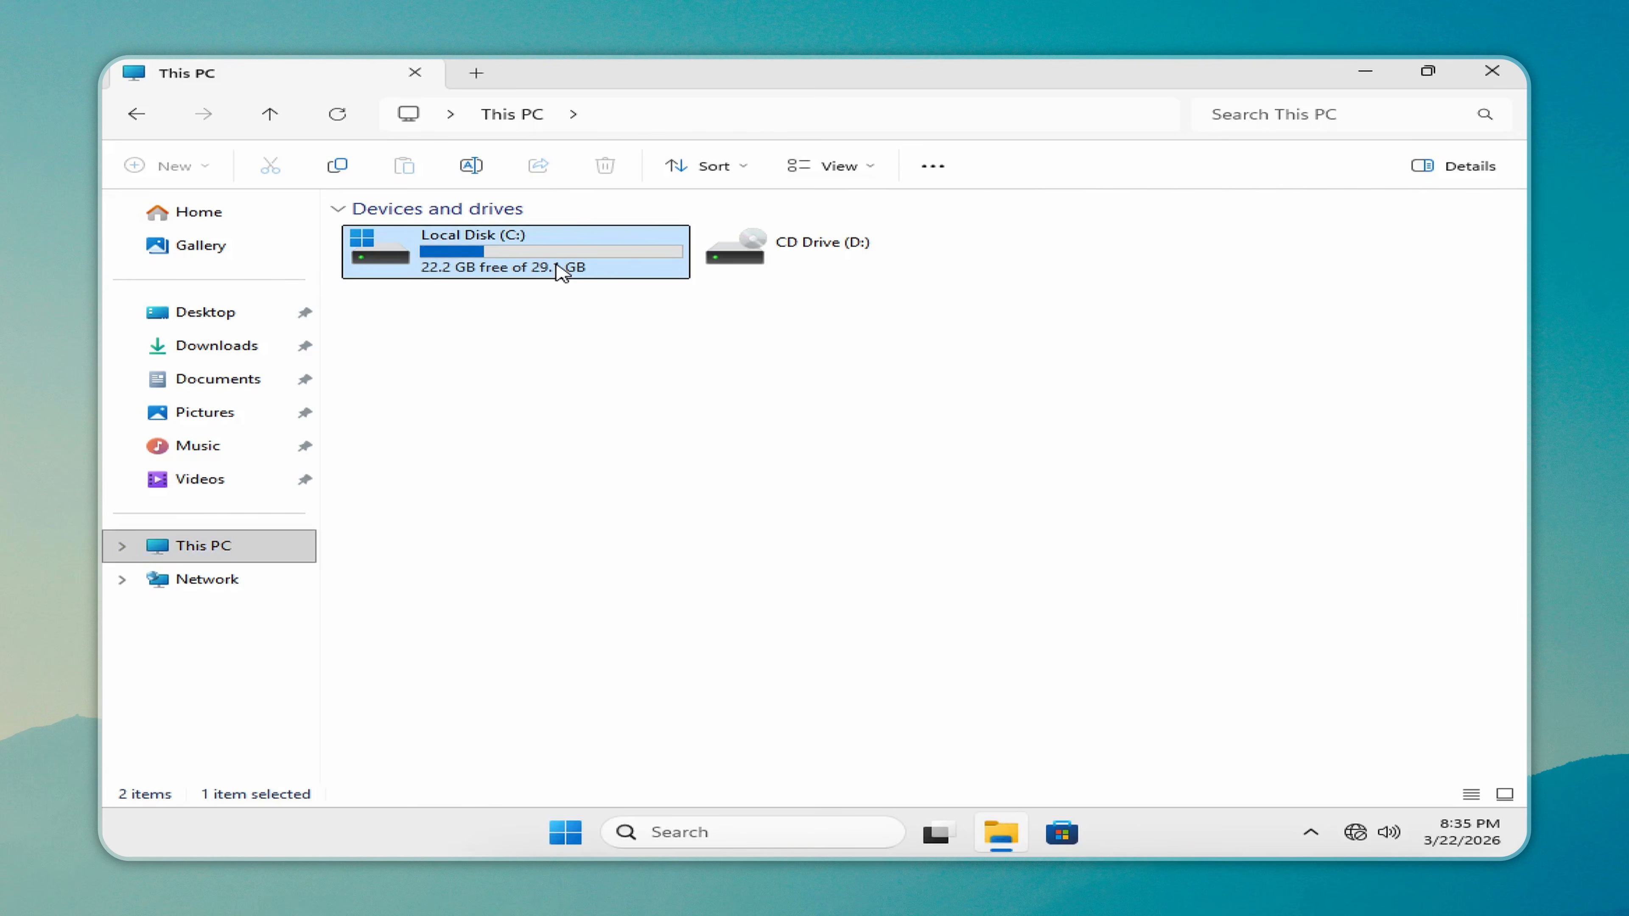
pyautogui.click(638, 585)
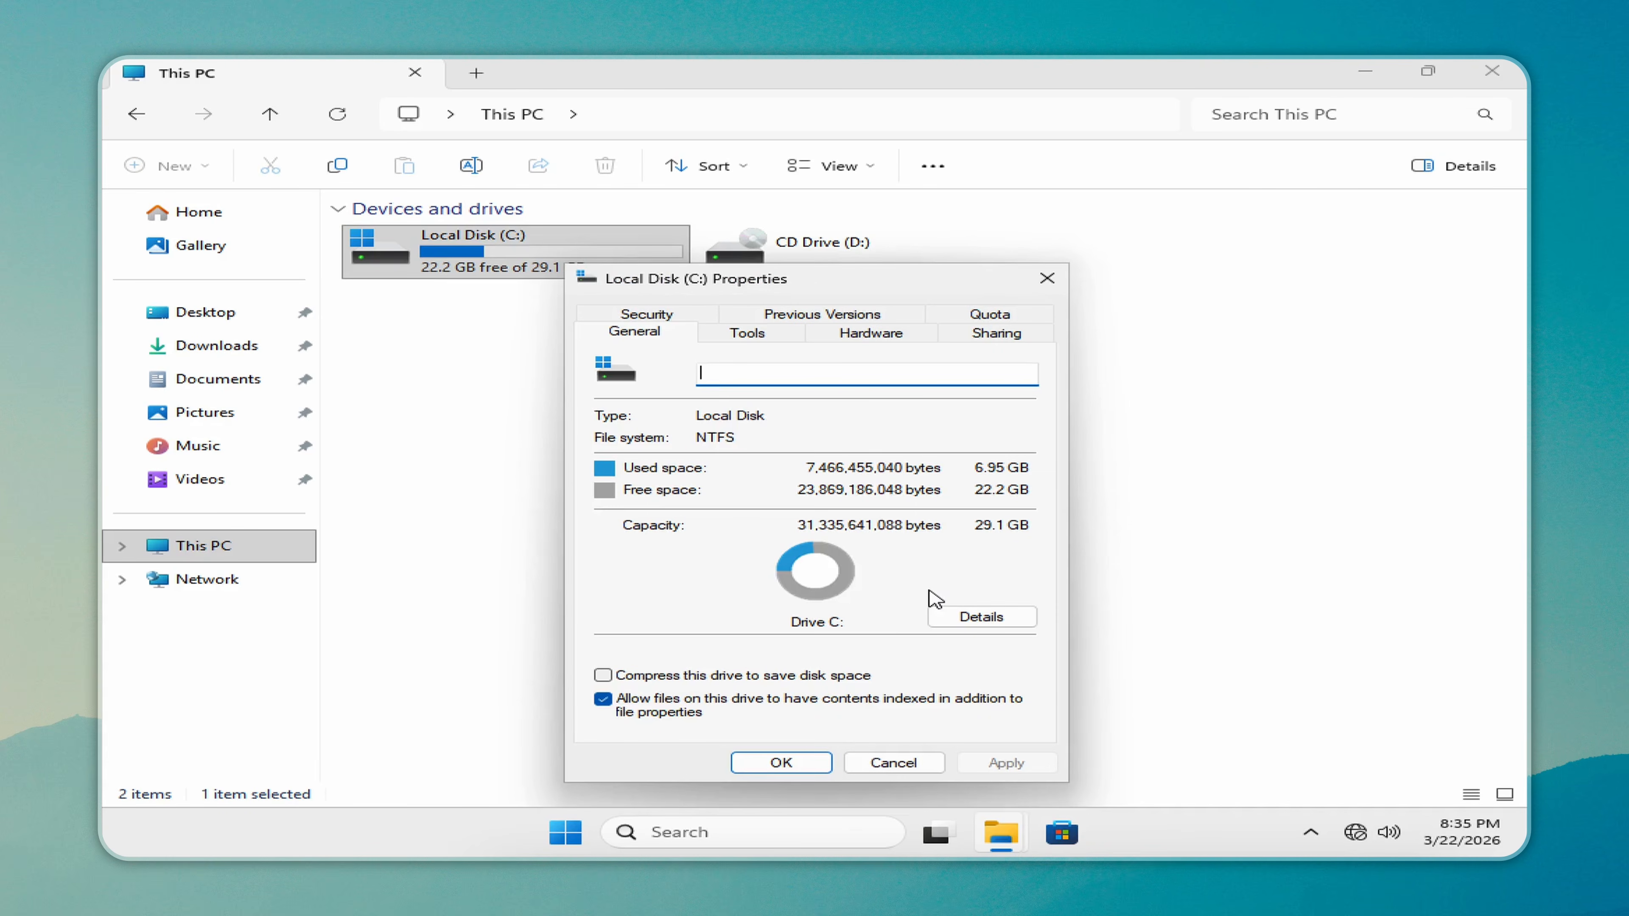
pyautogui.click(1051, 289)
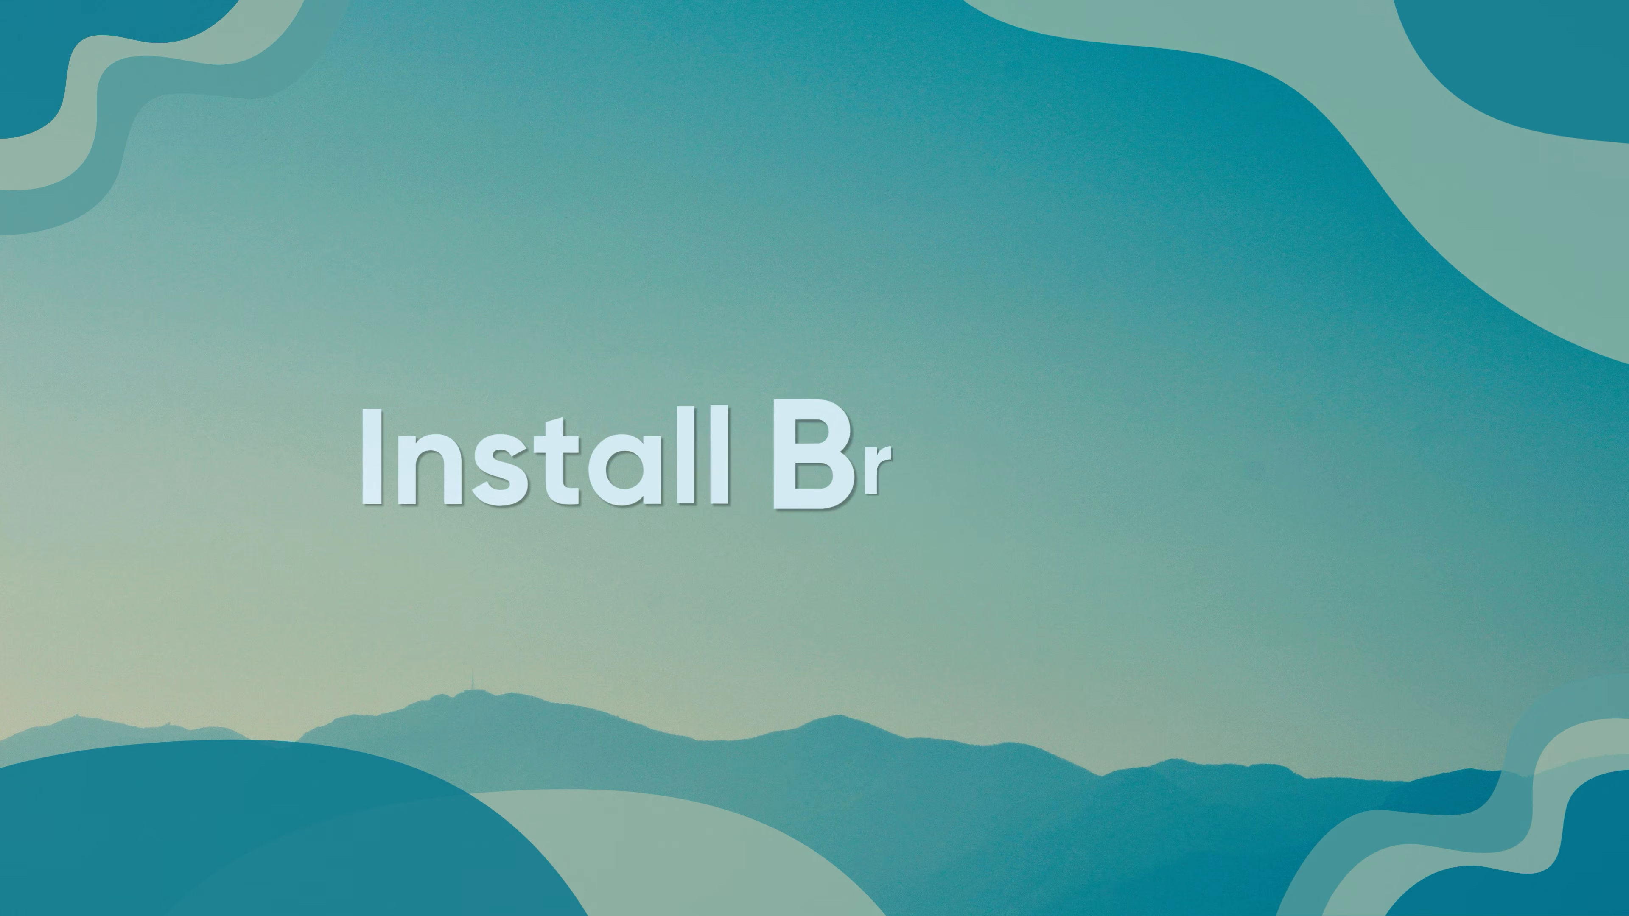
# Open the HT & Apidus Toolbox from the Configure desktop shortcut and install the Firefox browser.
pyautogui.doubleClick(152, 196)
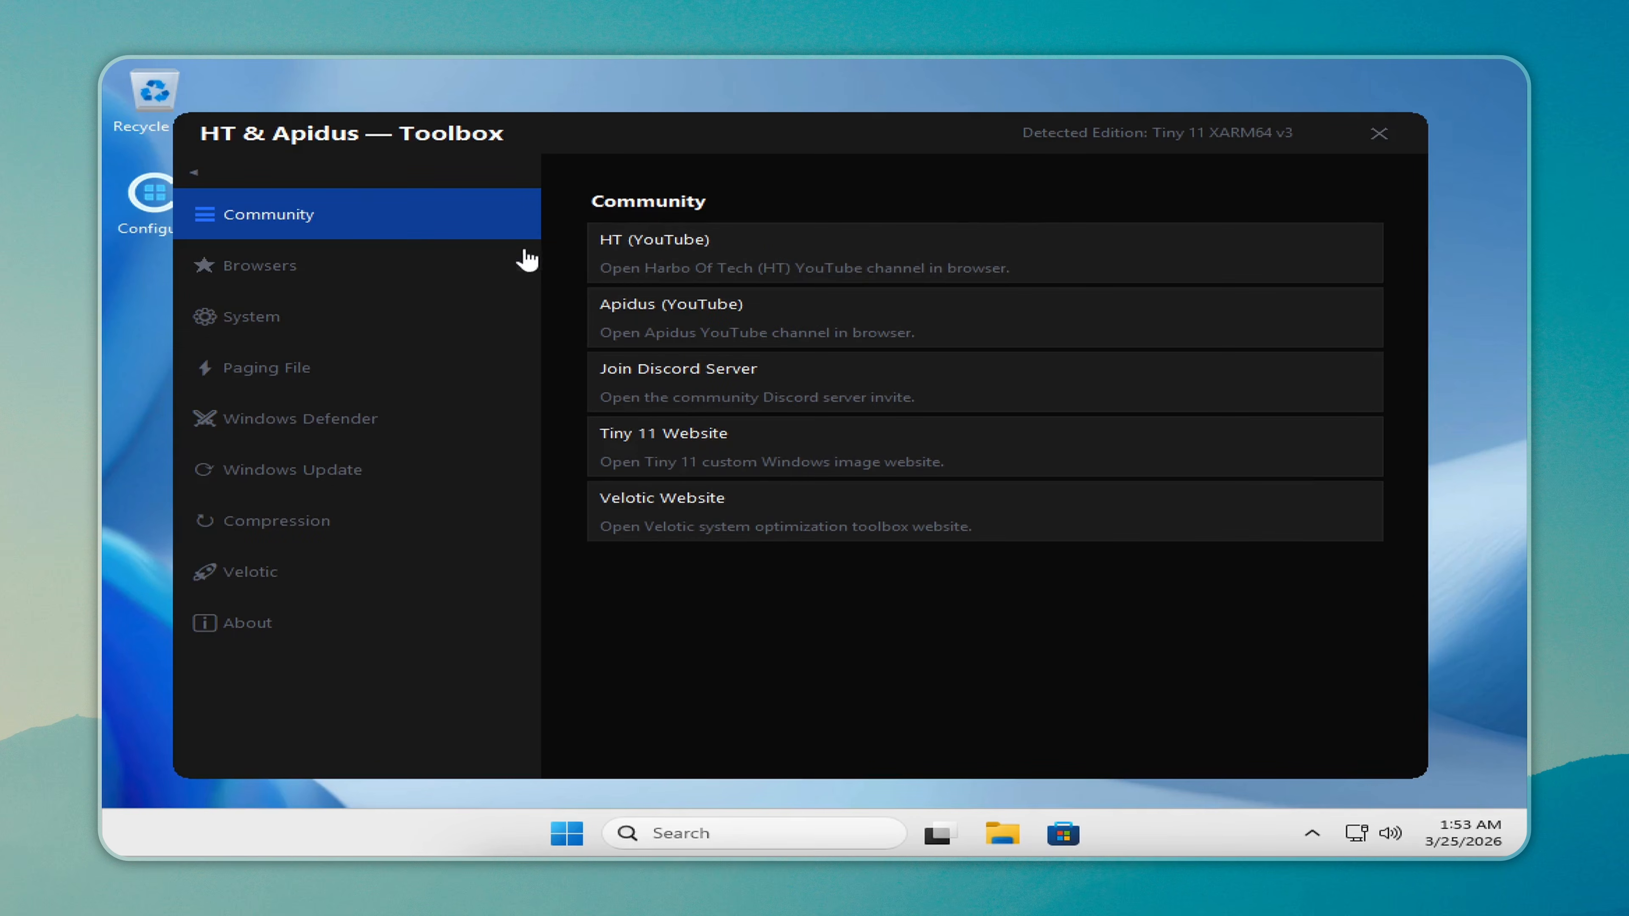
pyautogui.click(528, 257)
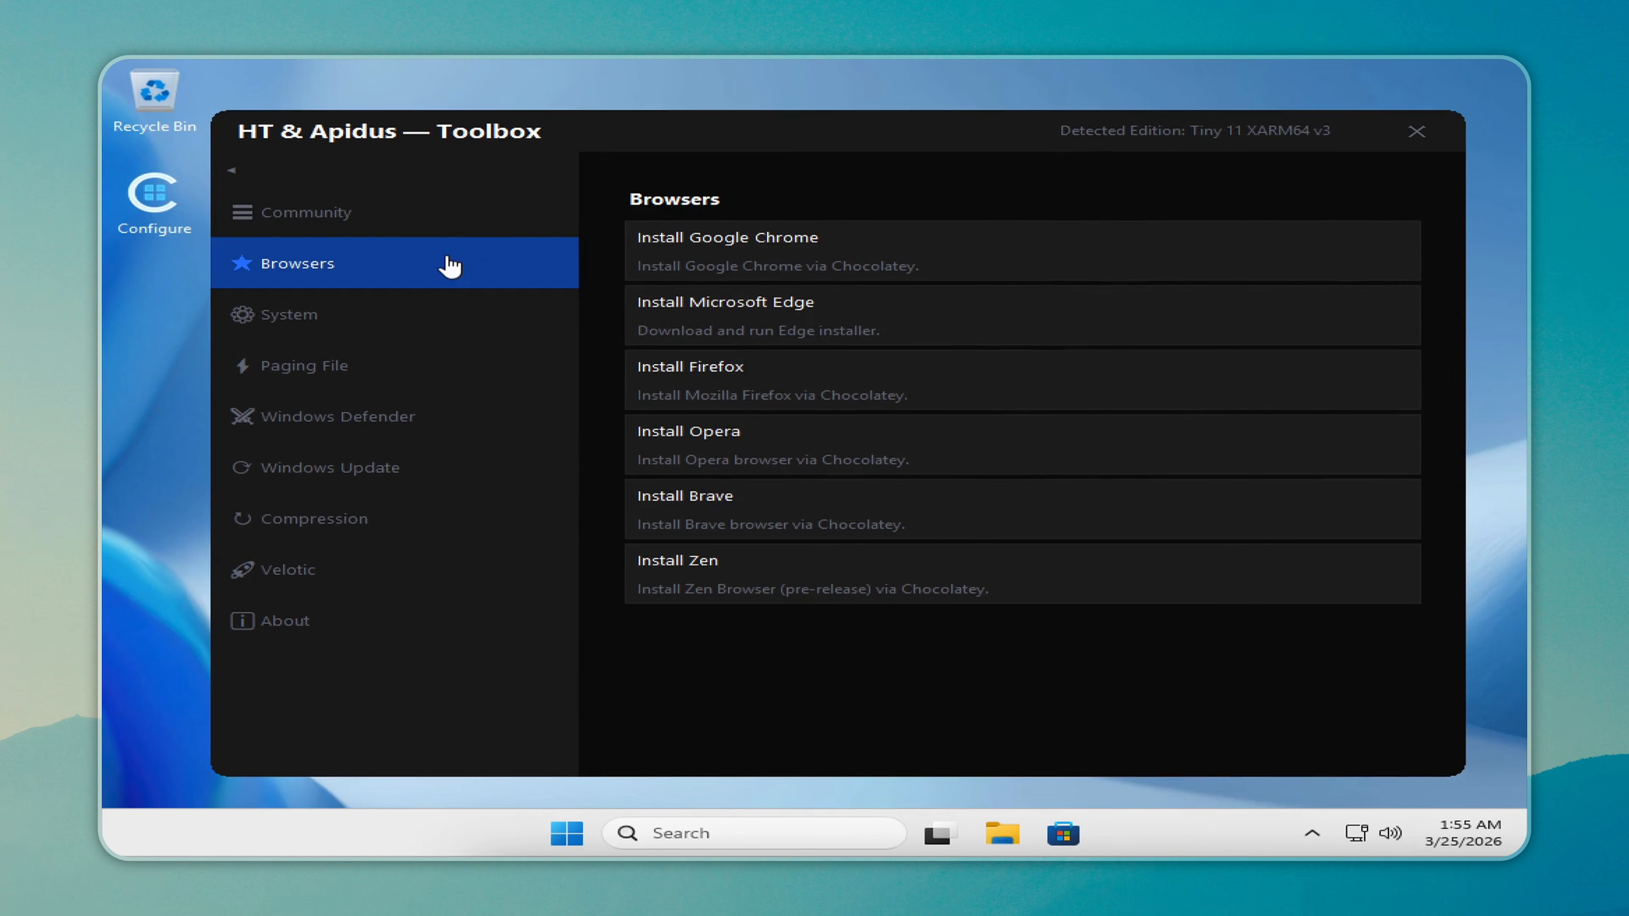
pyautogui.click(703, 372)
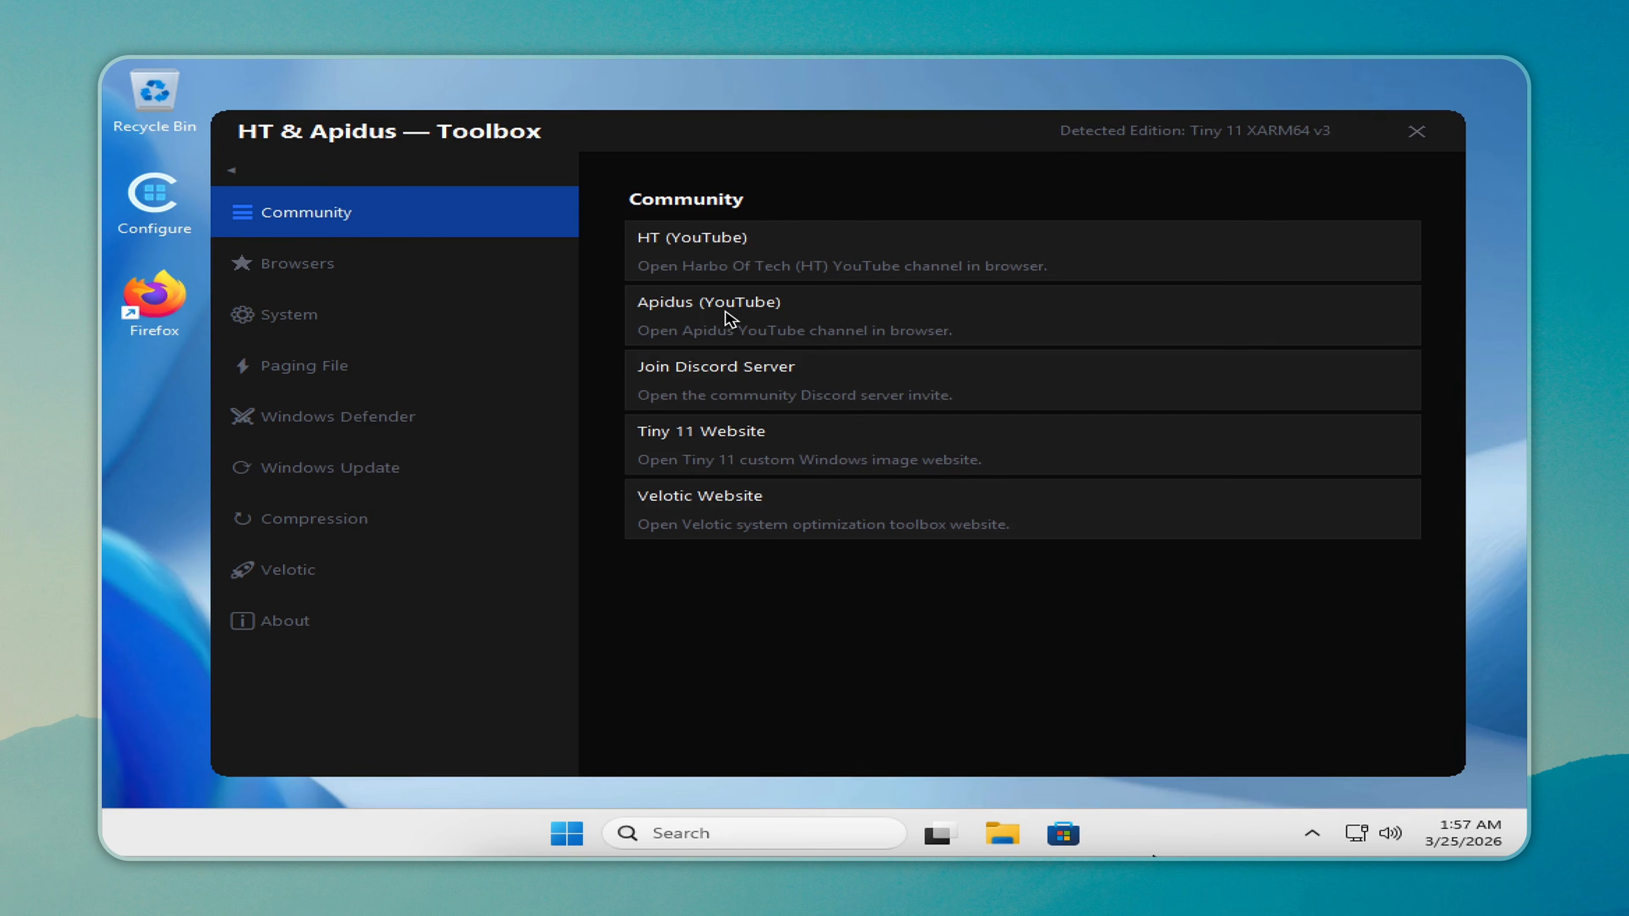
# View the Apidus and HT YouTube channels and the Discord server invite from the toolbox's Community section, closing the browser after each.
pyautogui.click(664, 320)
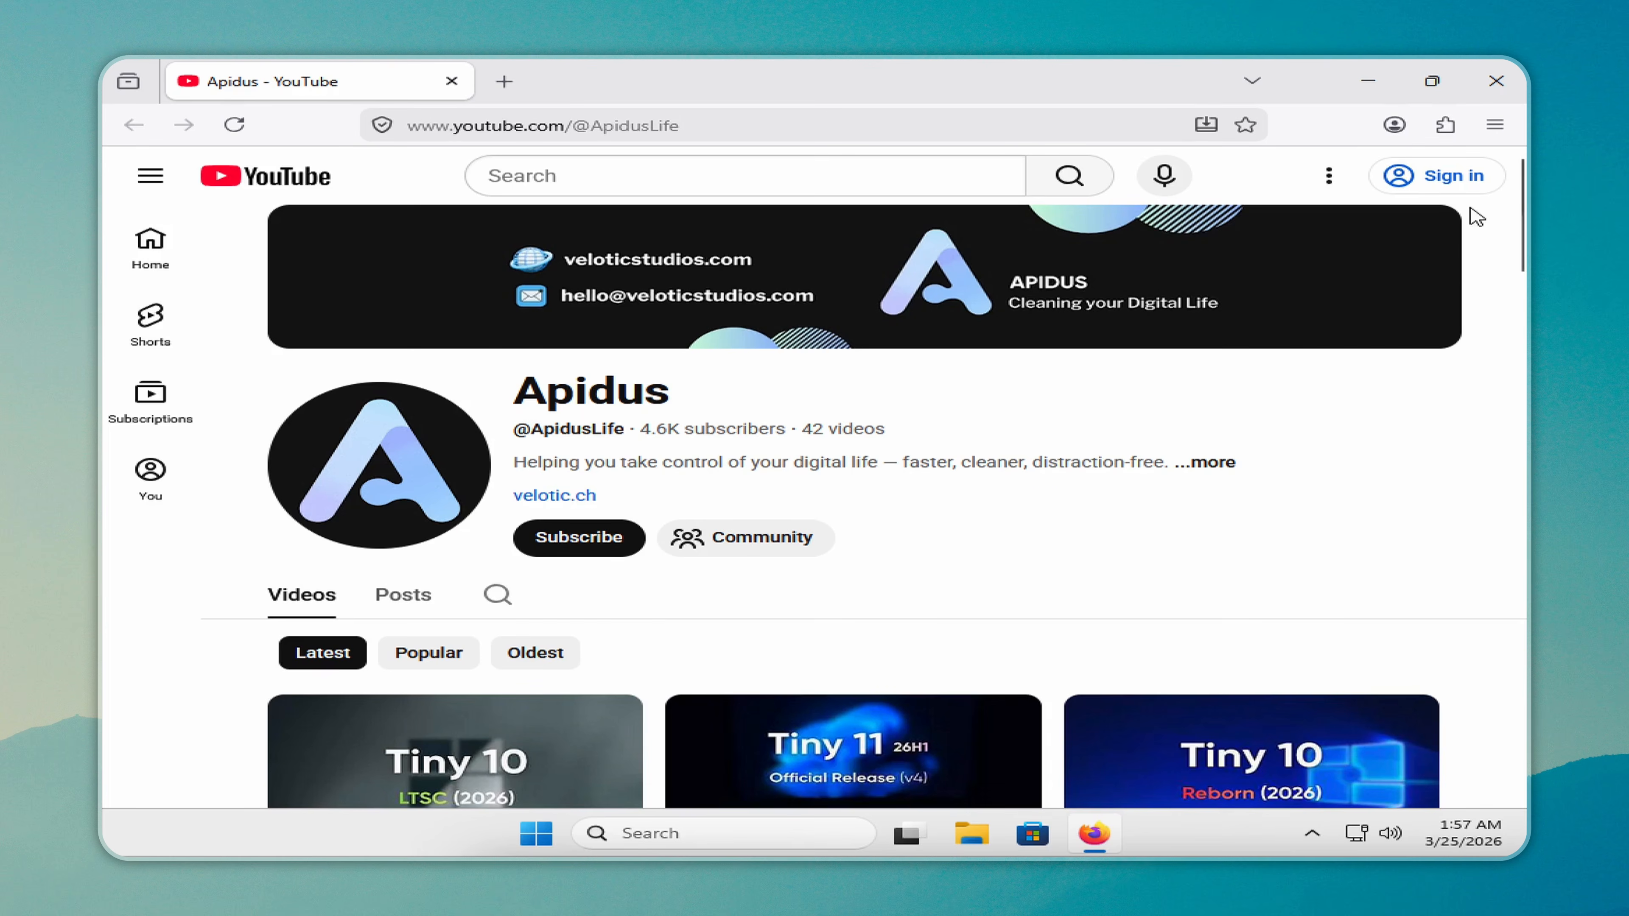
pyautogui.click(1496, 80)
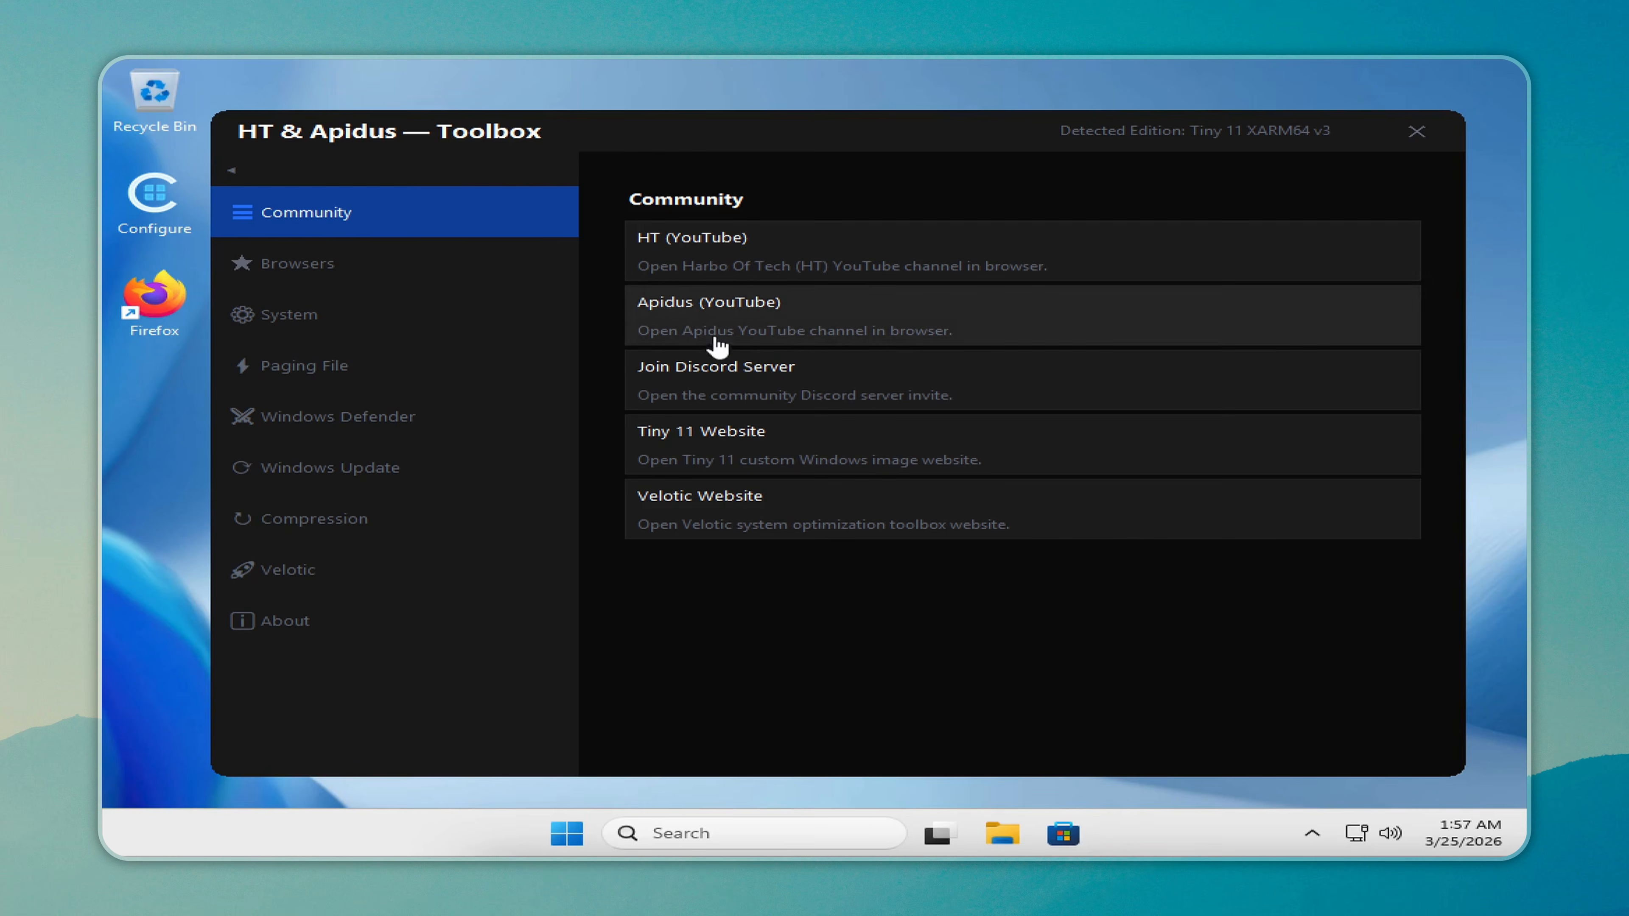
pyautogui.click(727, 247)
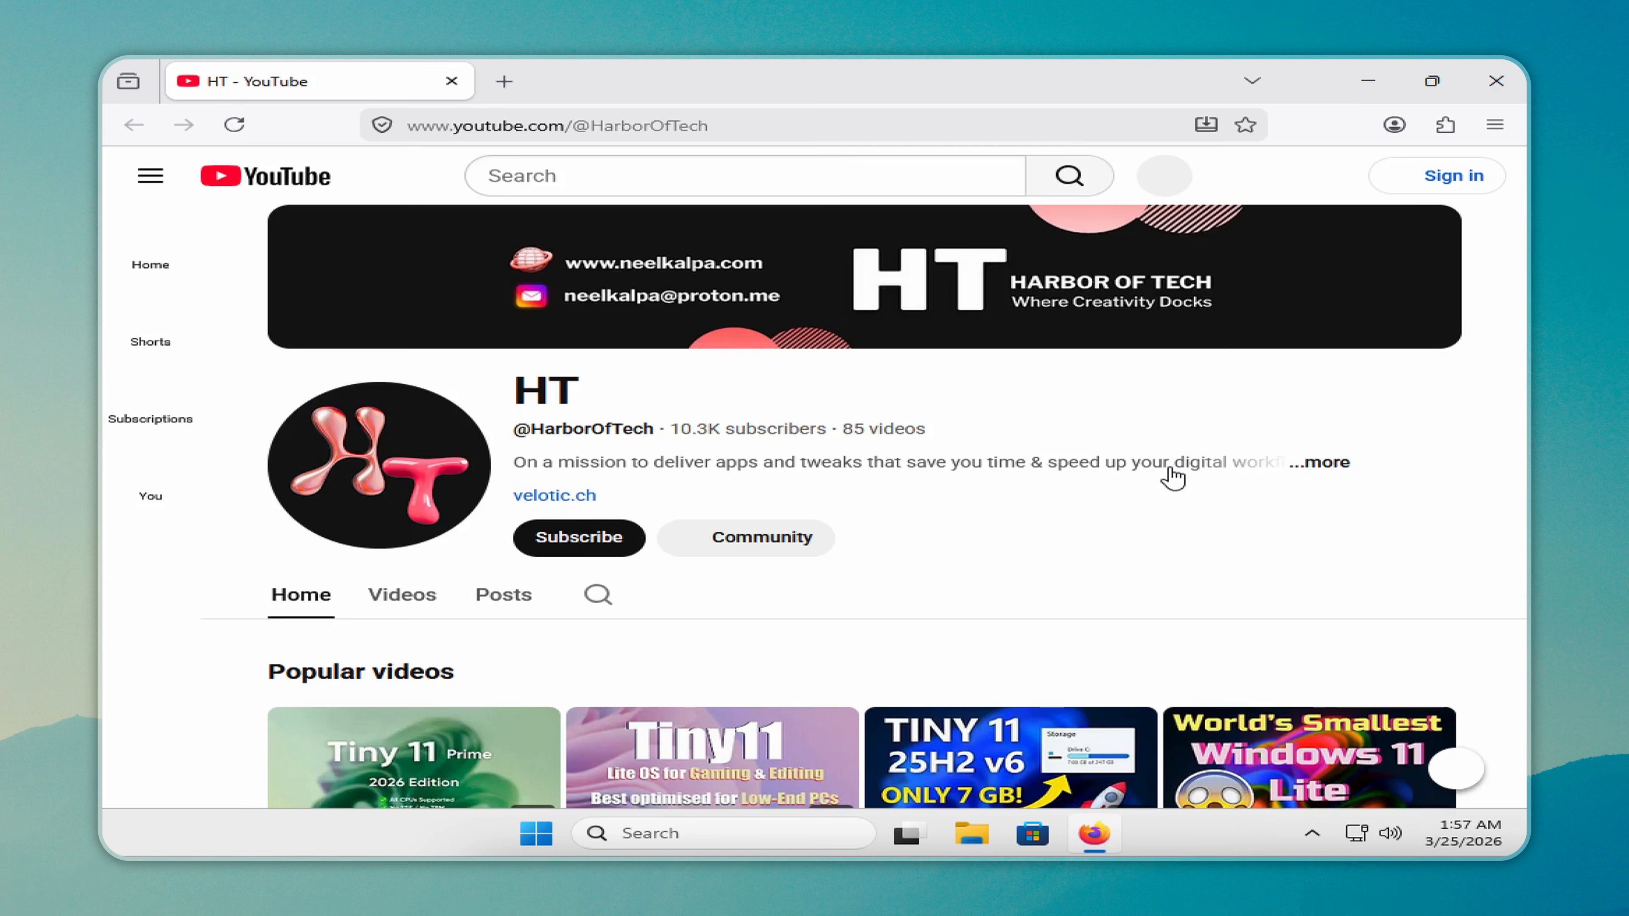
pyautogui.click(1494, 81)
pyautogui.click(972, 403)
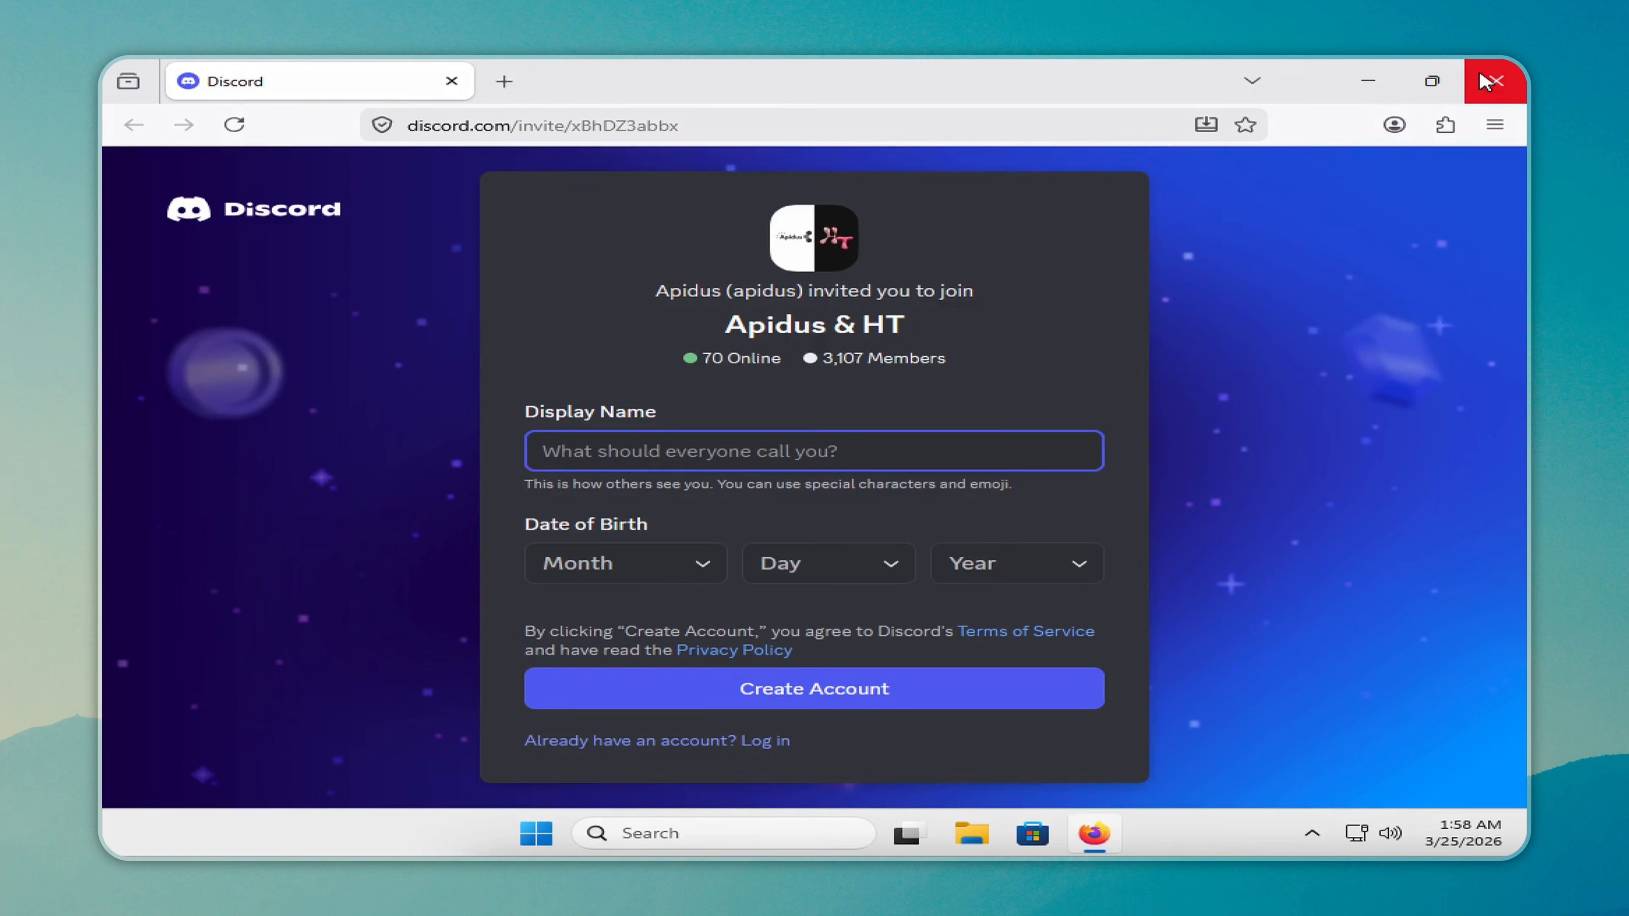
pyautogui.click(1487, 81)
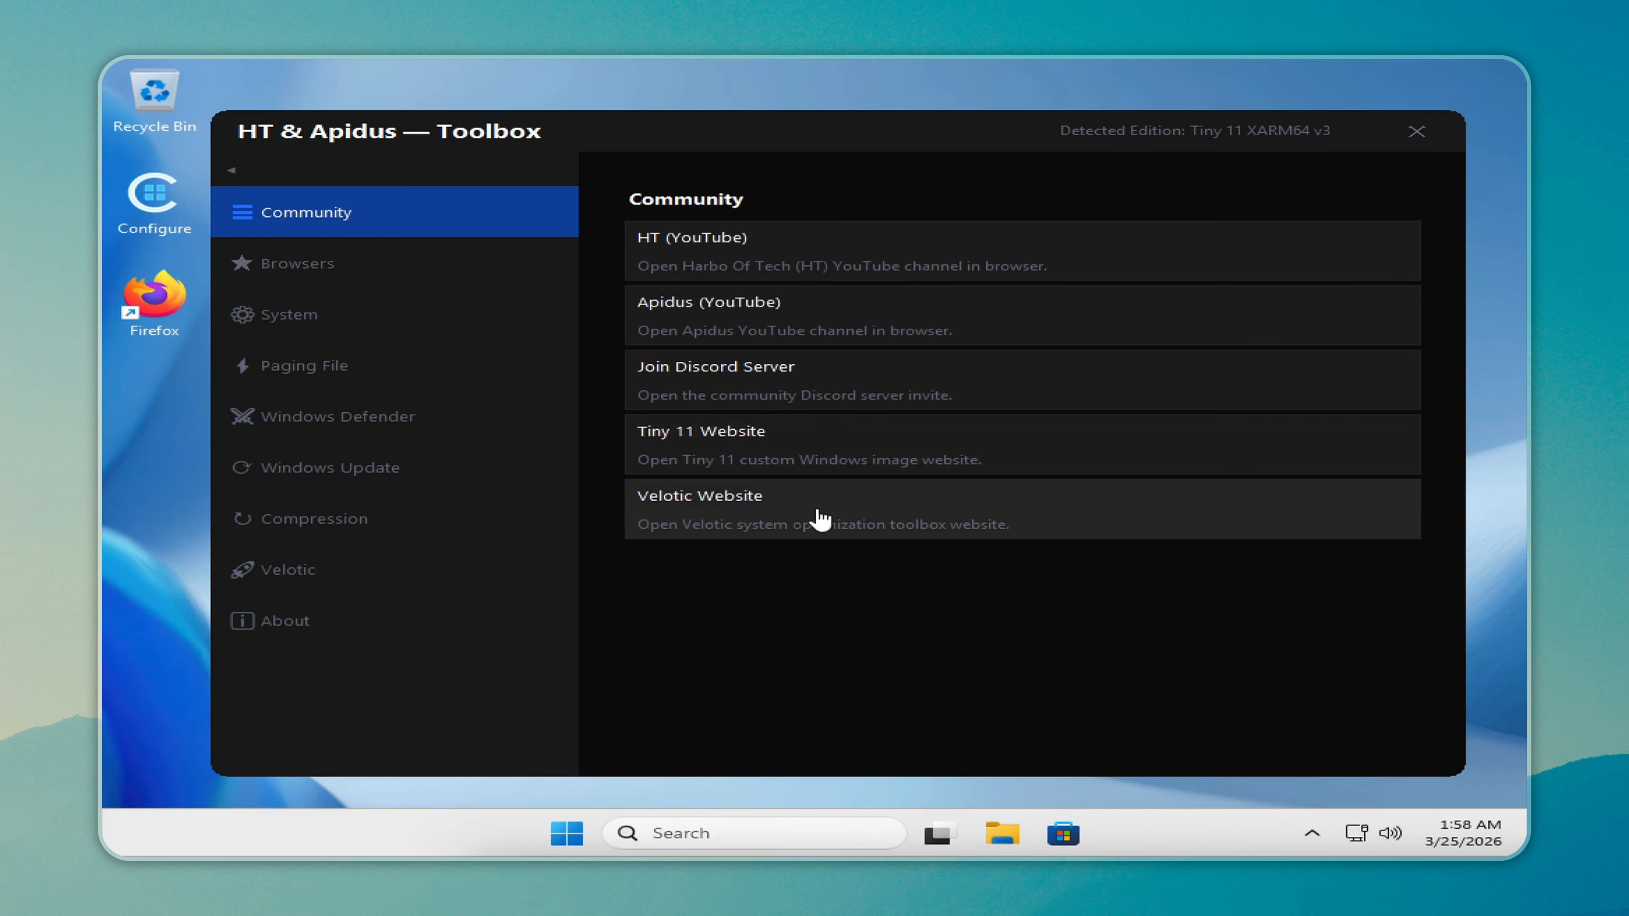
# Open the Velotic website from the toolbox's Community section and read through its home page.
pyautogui.click(804, 522)
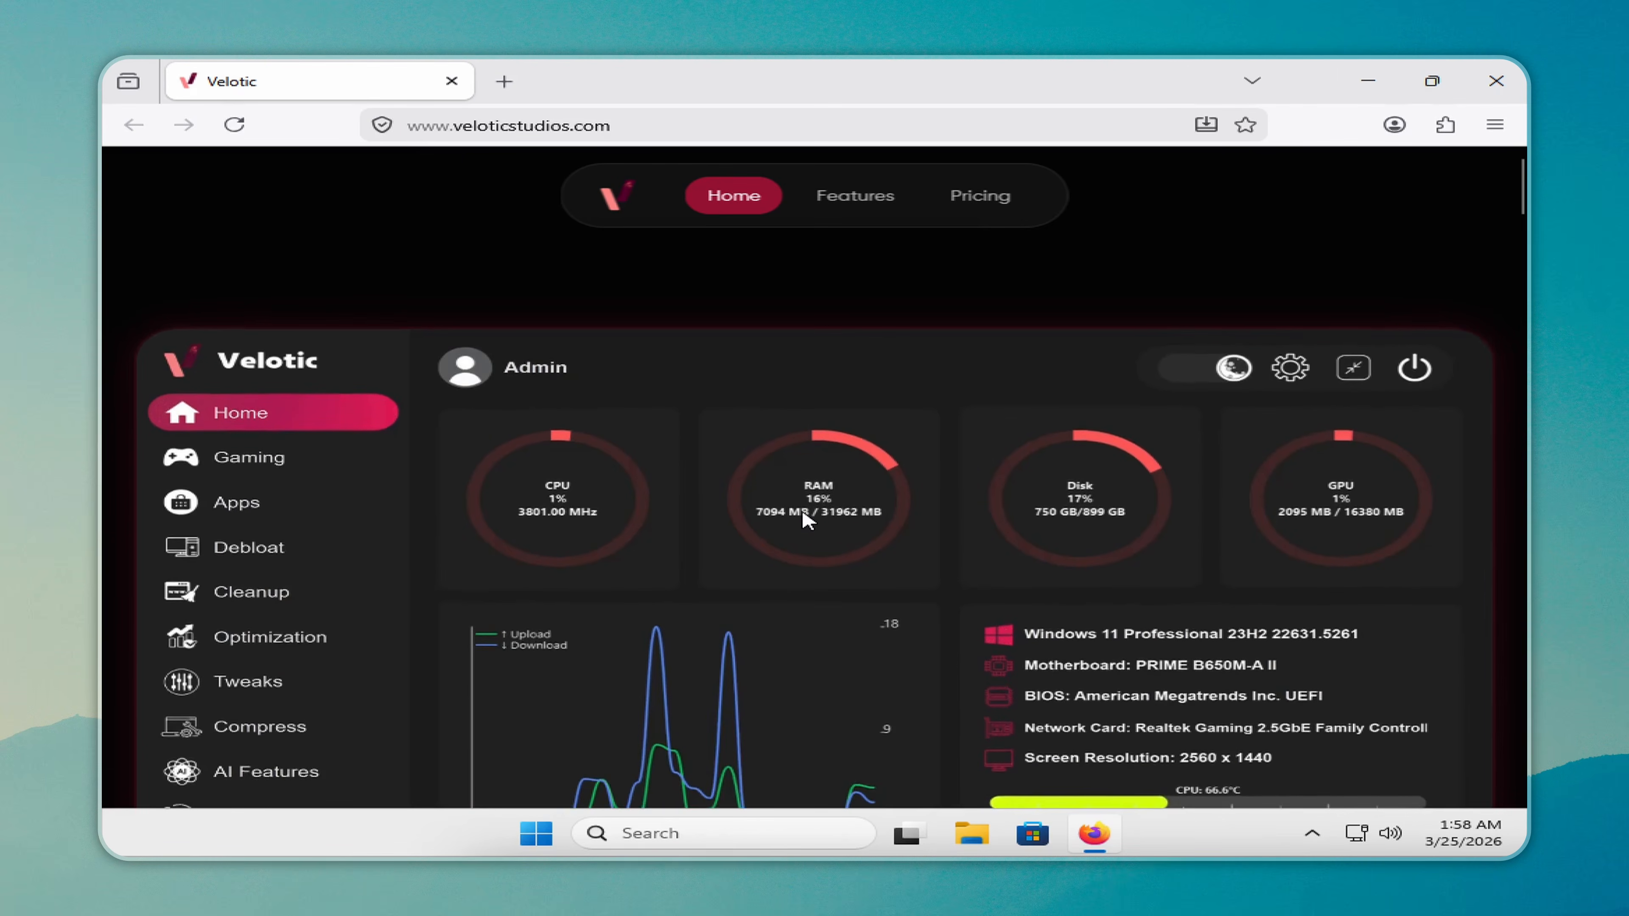
pyautogui.scroll(-5, 805, 520)
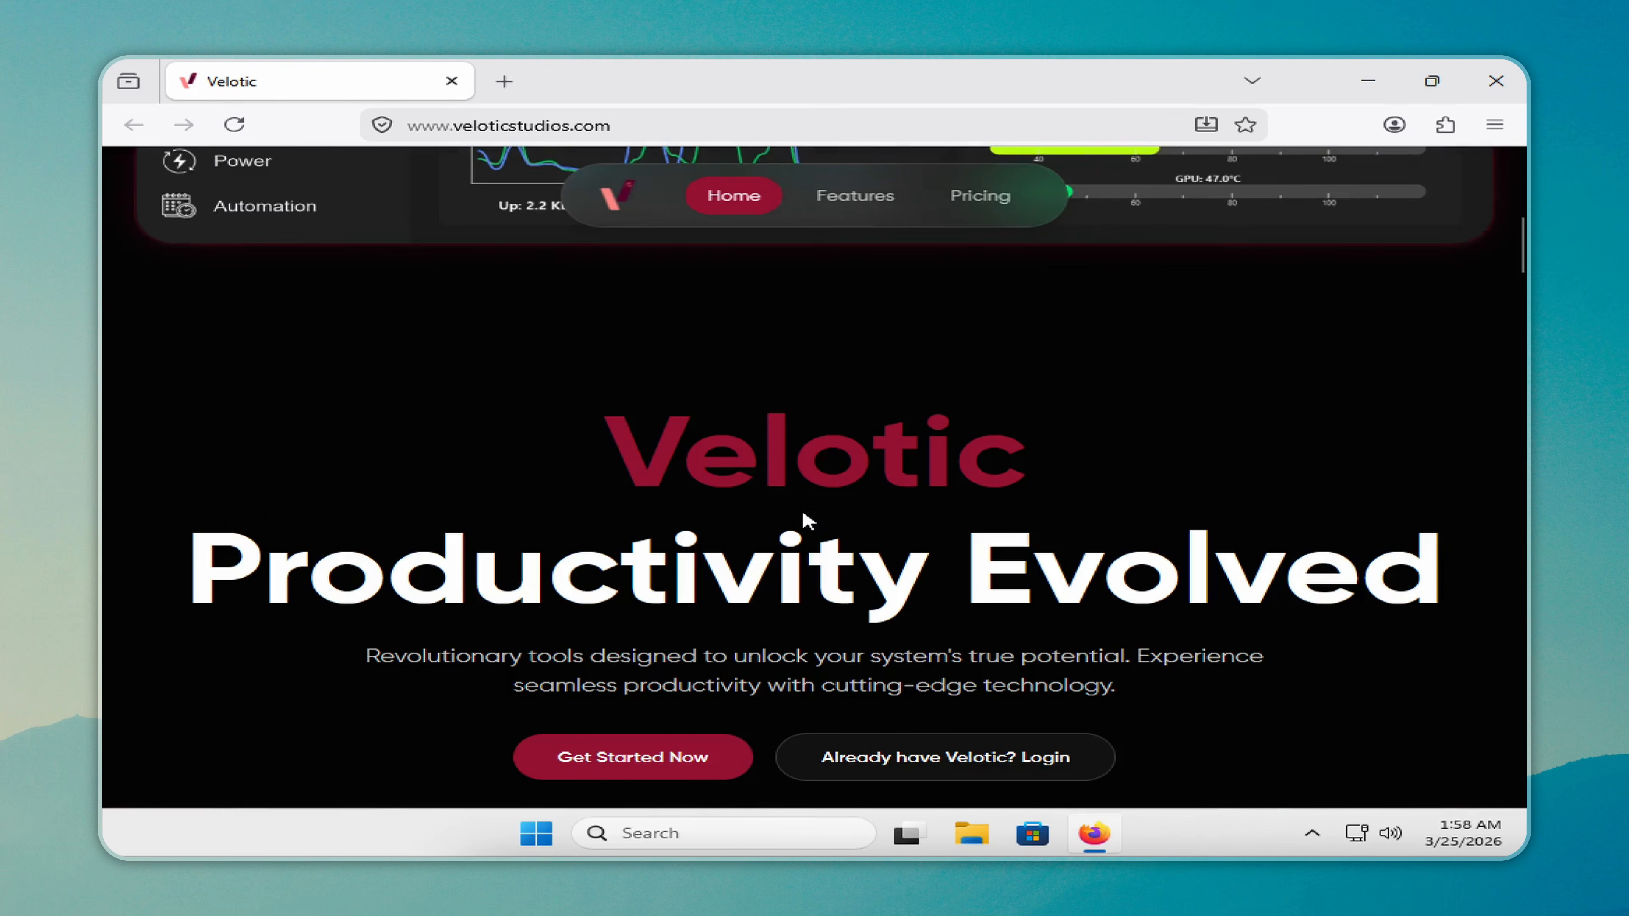
pyautogui.scroll(-3, 805, 520)
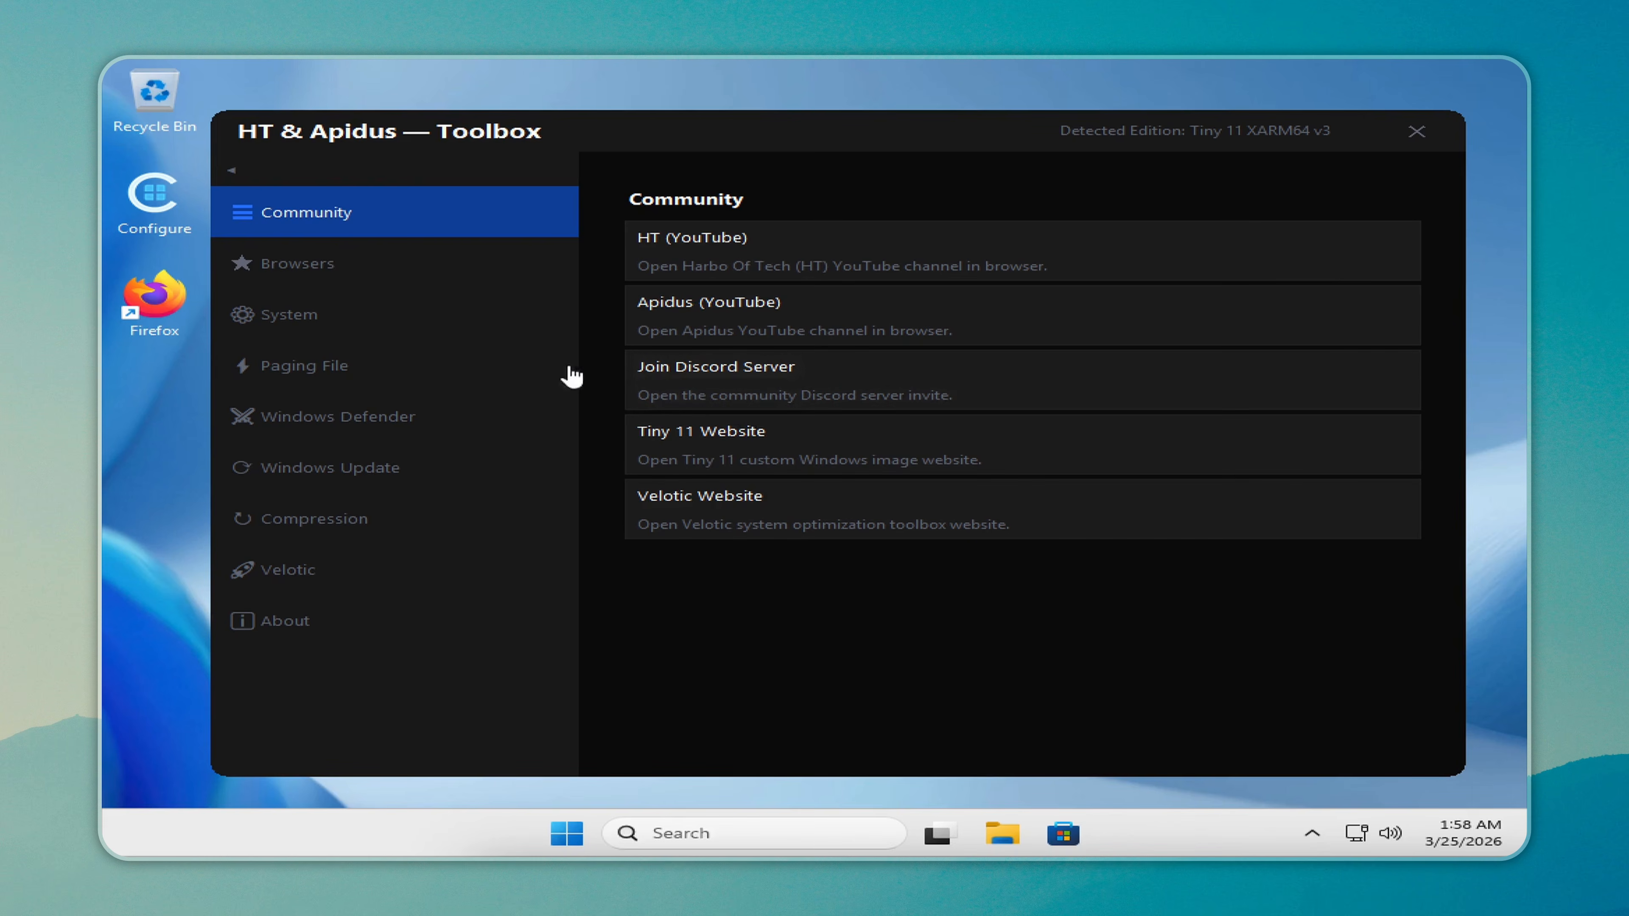
# Enable the paging file for the system drive in the toolbox and dismiss the confirmation message.
pyautogui.click(522, 370)
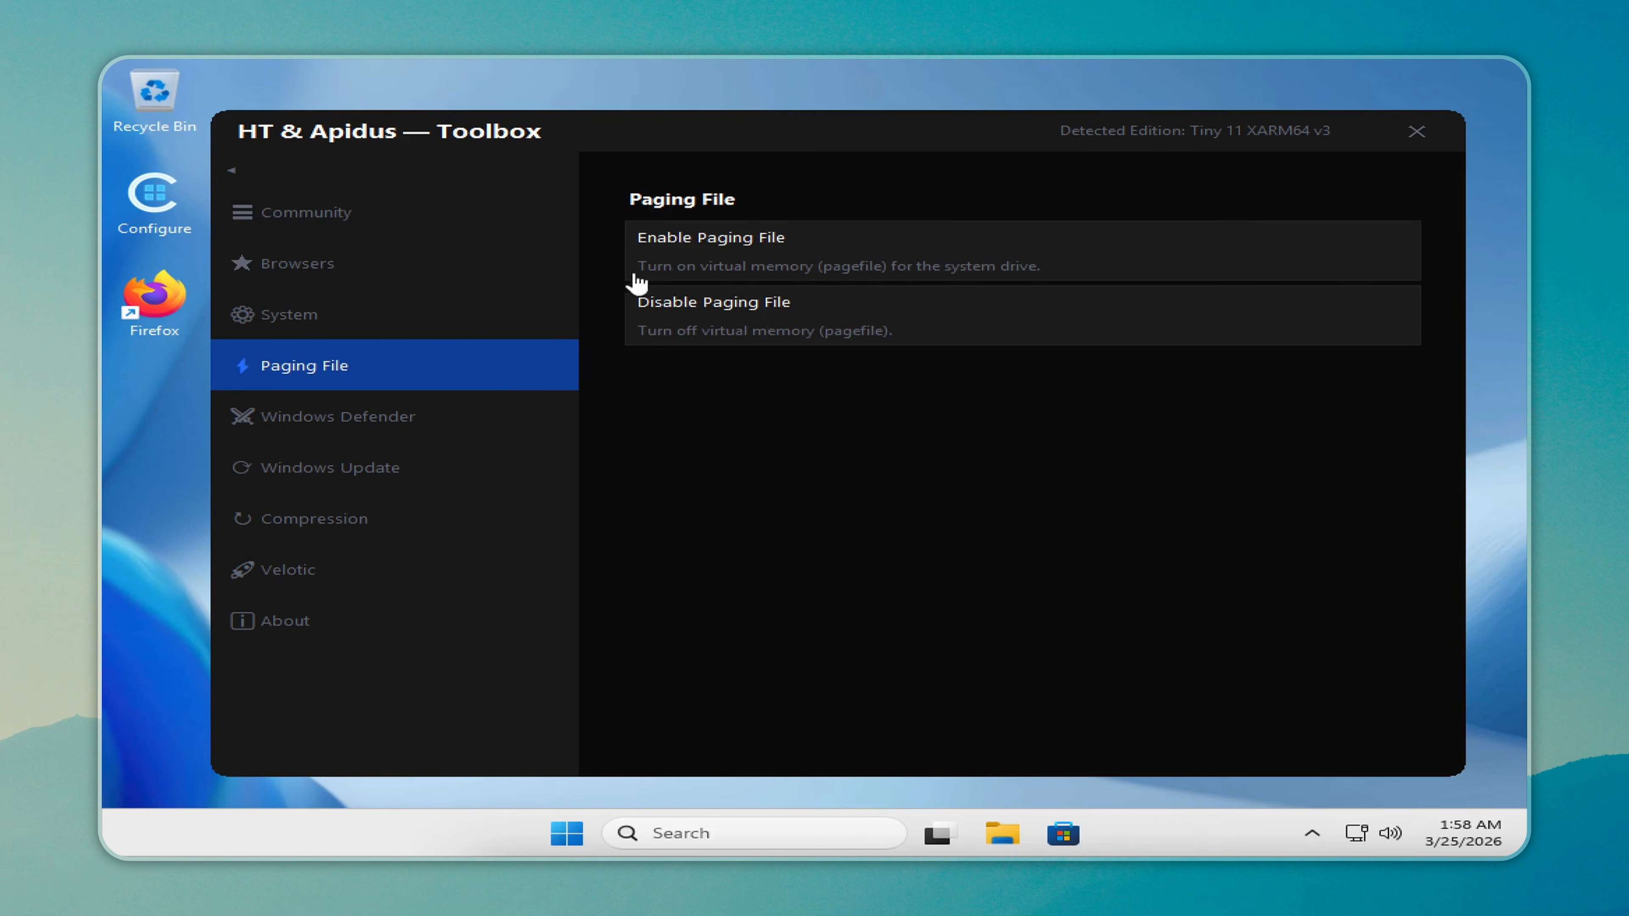
pyautogui.click(691, 250)
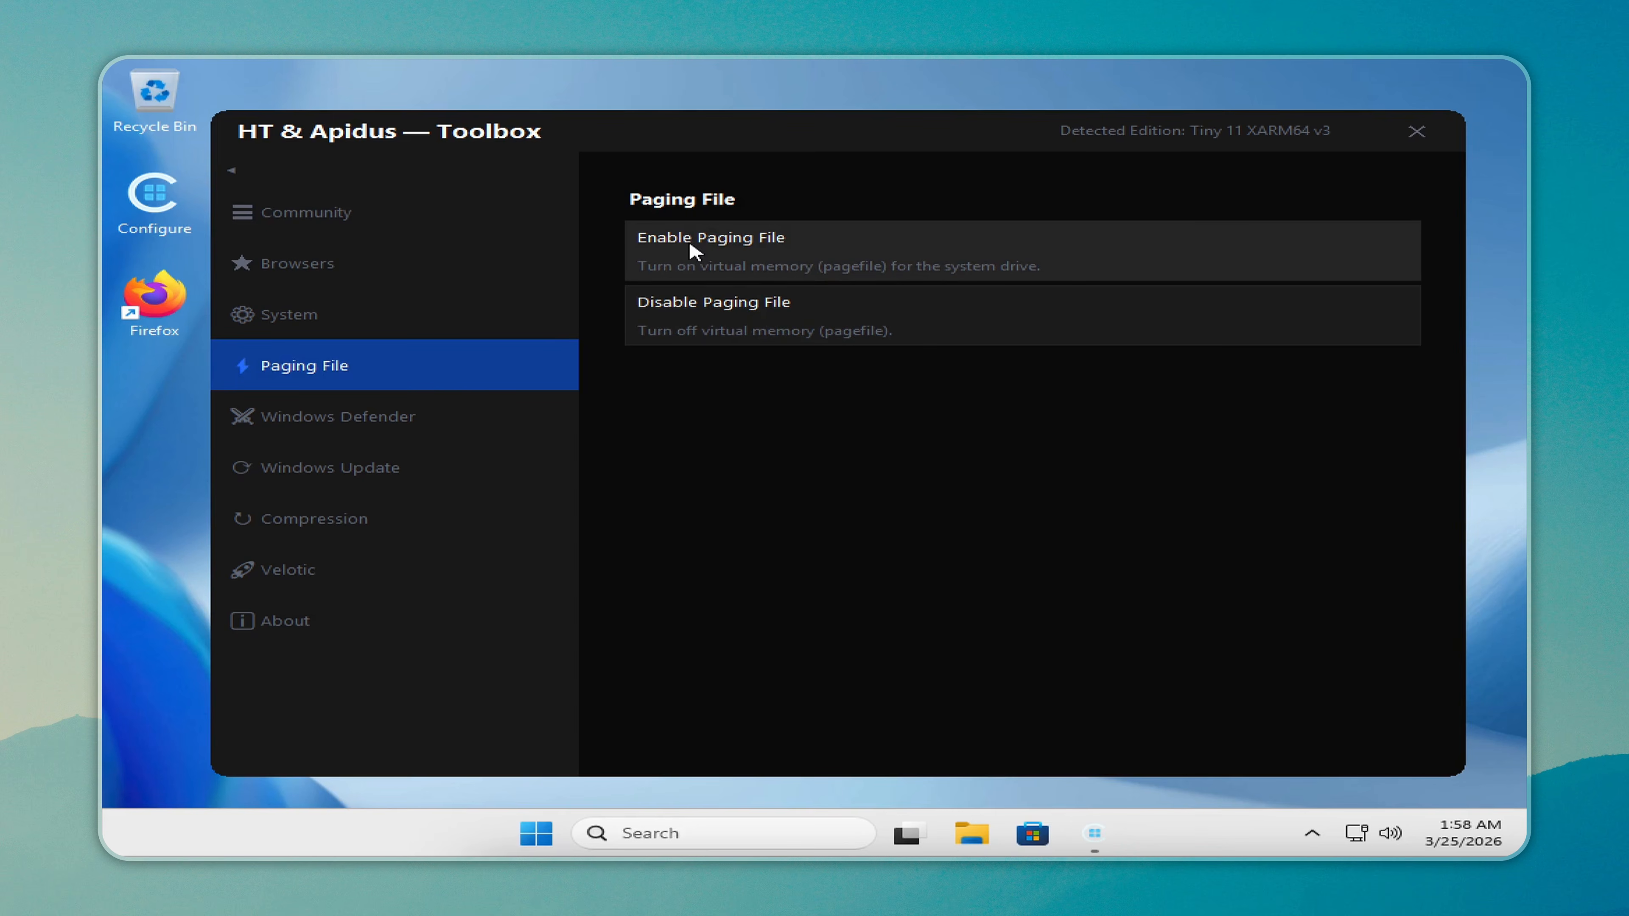
pyautogui.click(1095, 834)
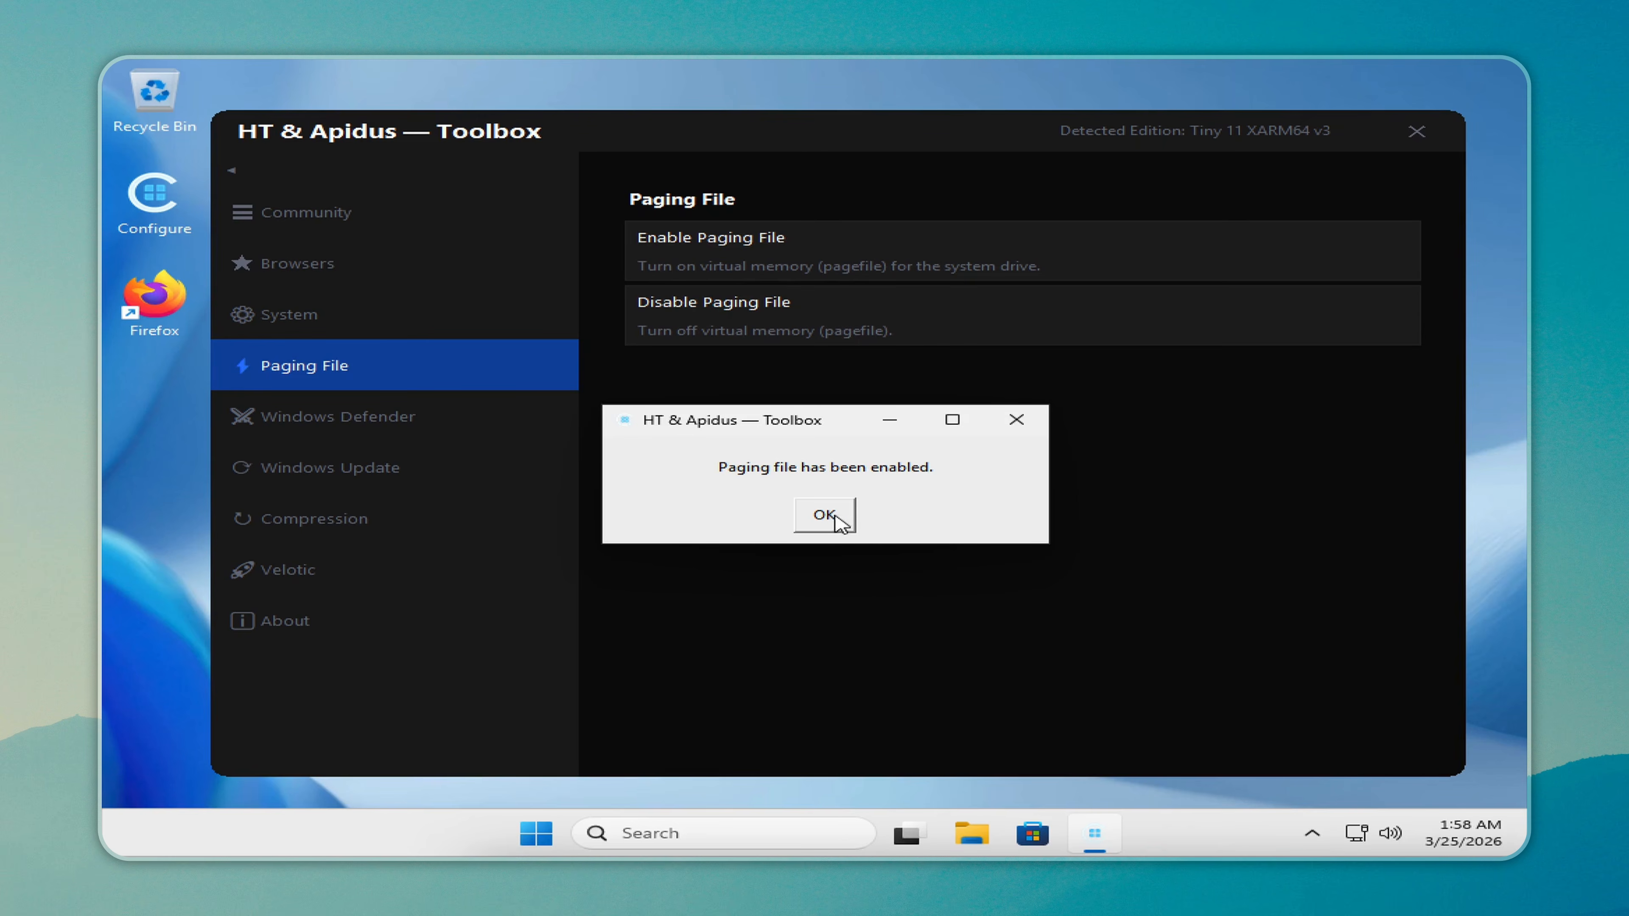
pyautogui.click(820, 516)
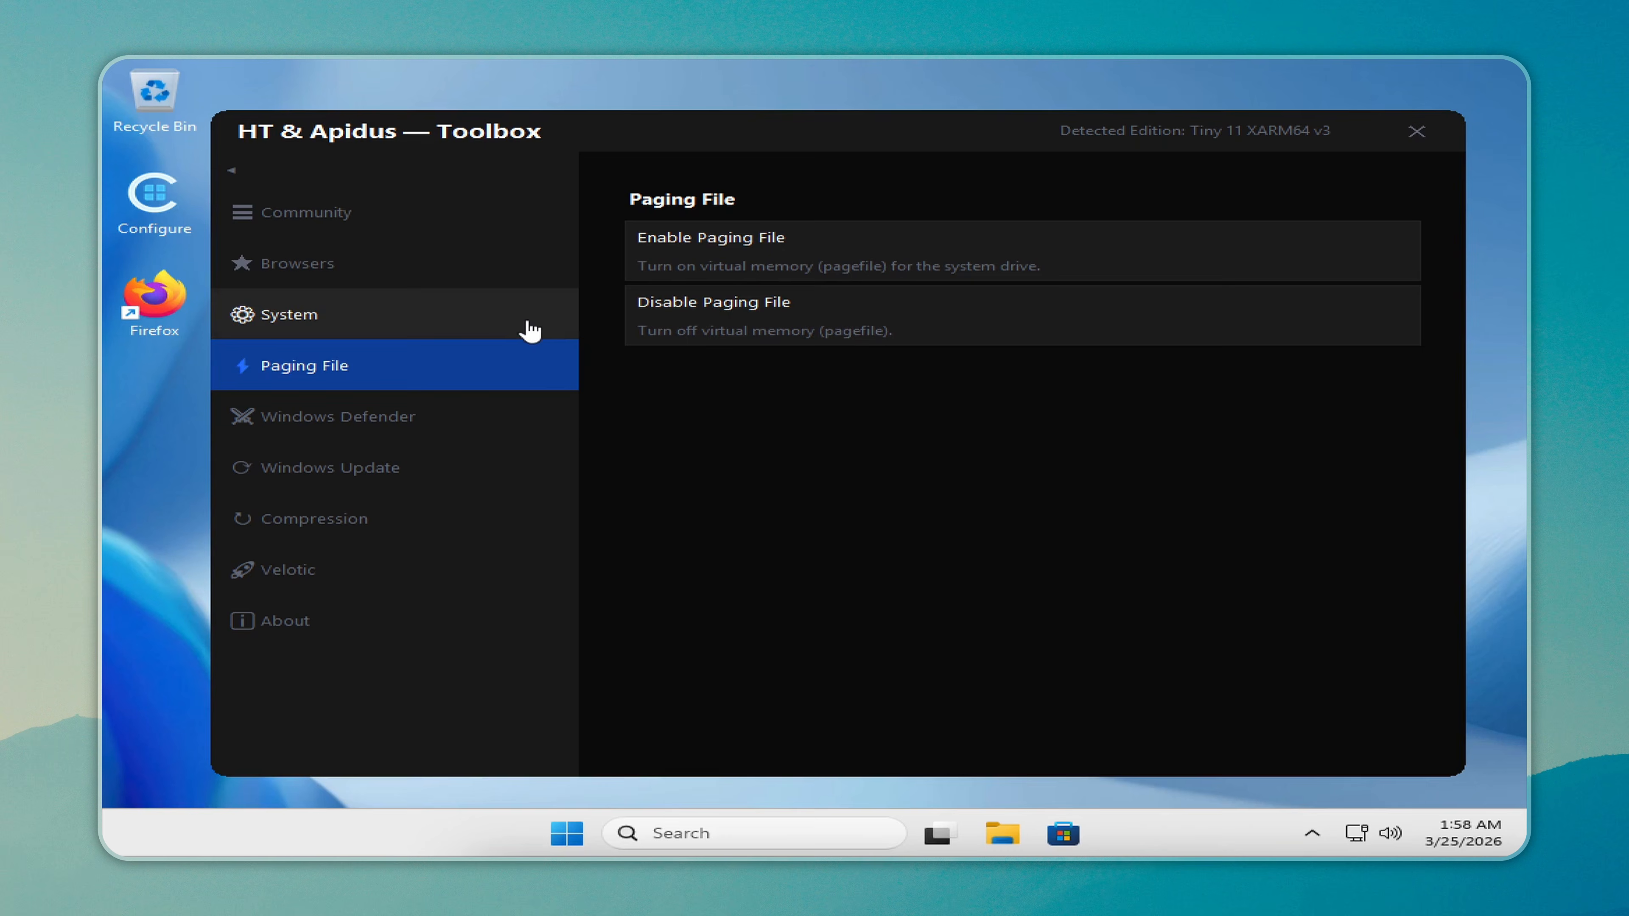
# Launch Driver Booster from the toolbox's System section and scan the PC's driver status.
pyautogui.click(521, 327)
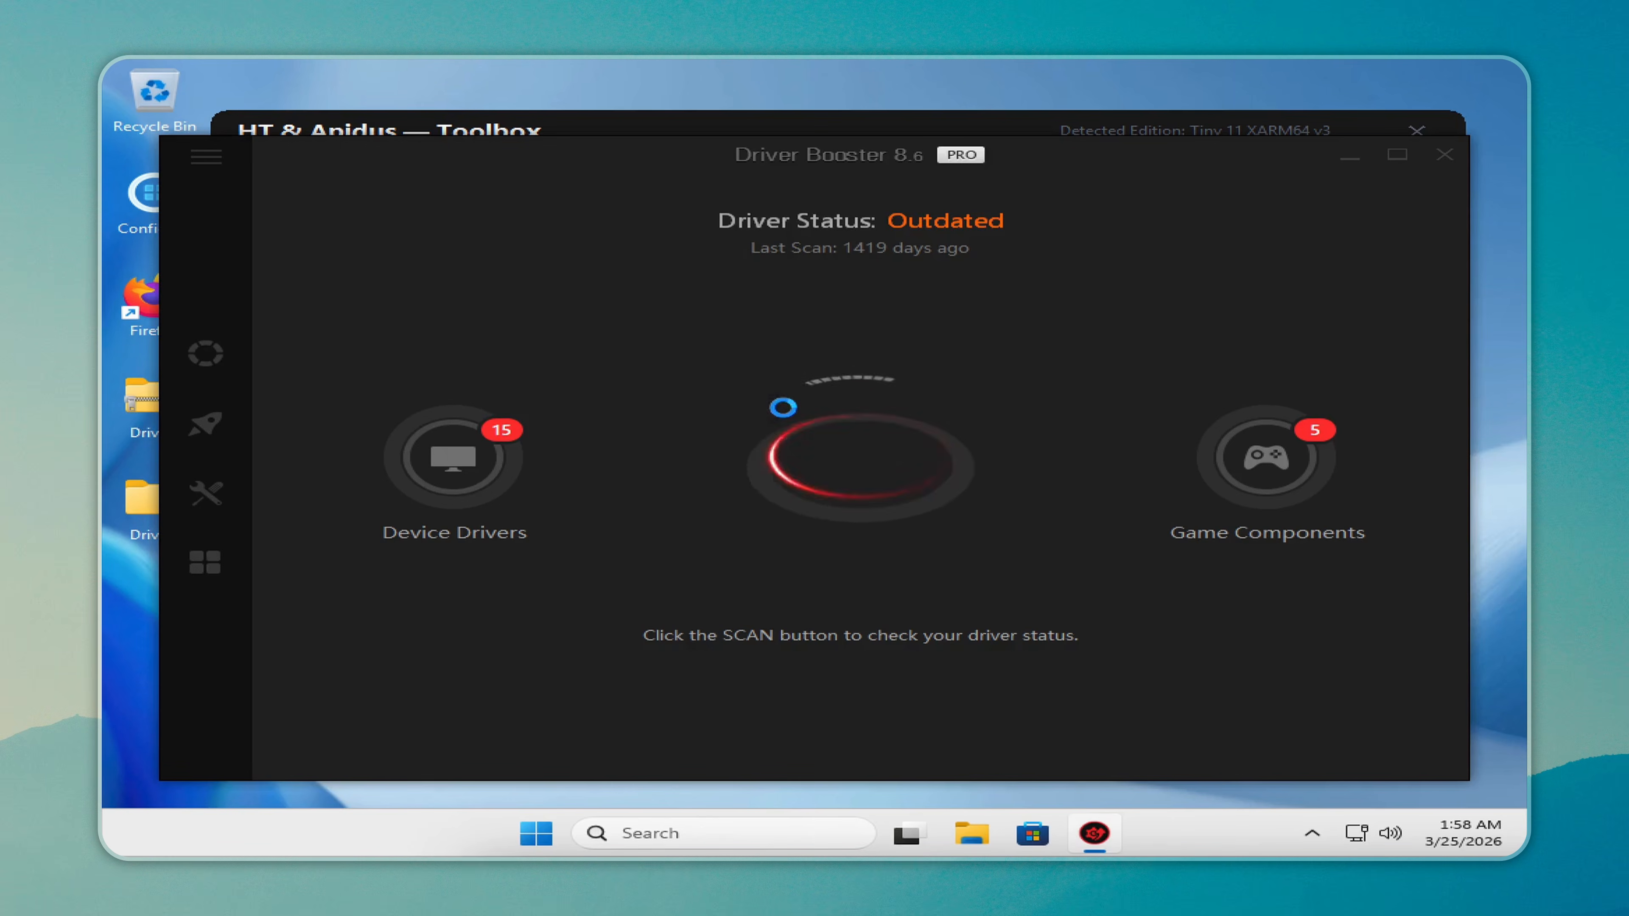
pyautogui.click(840, 444)
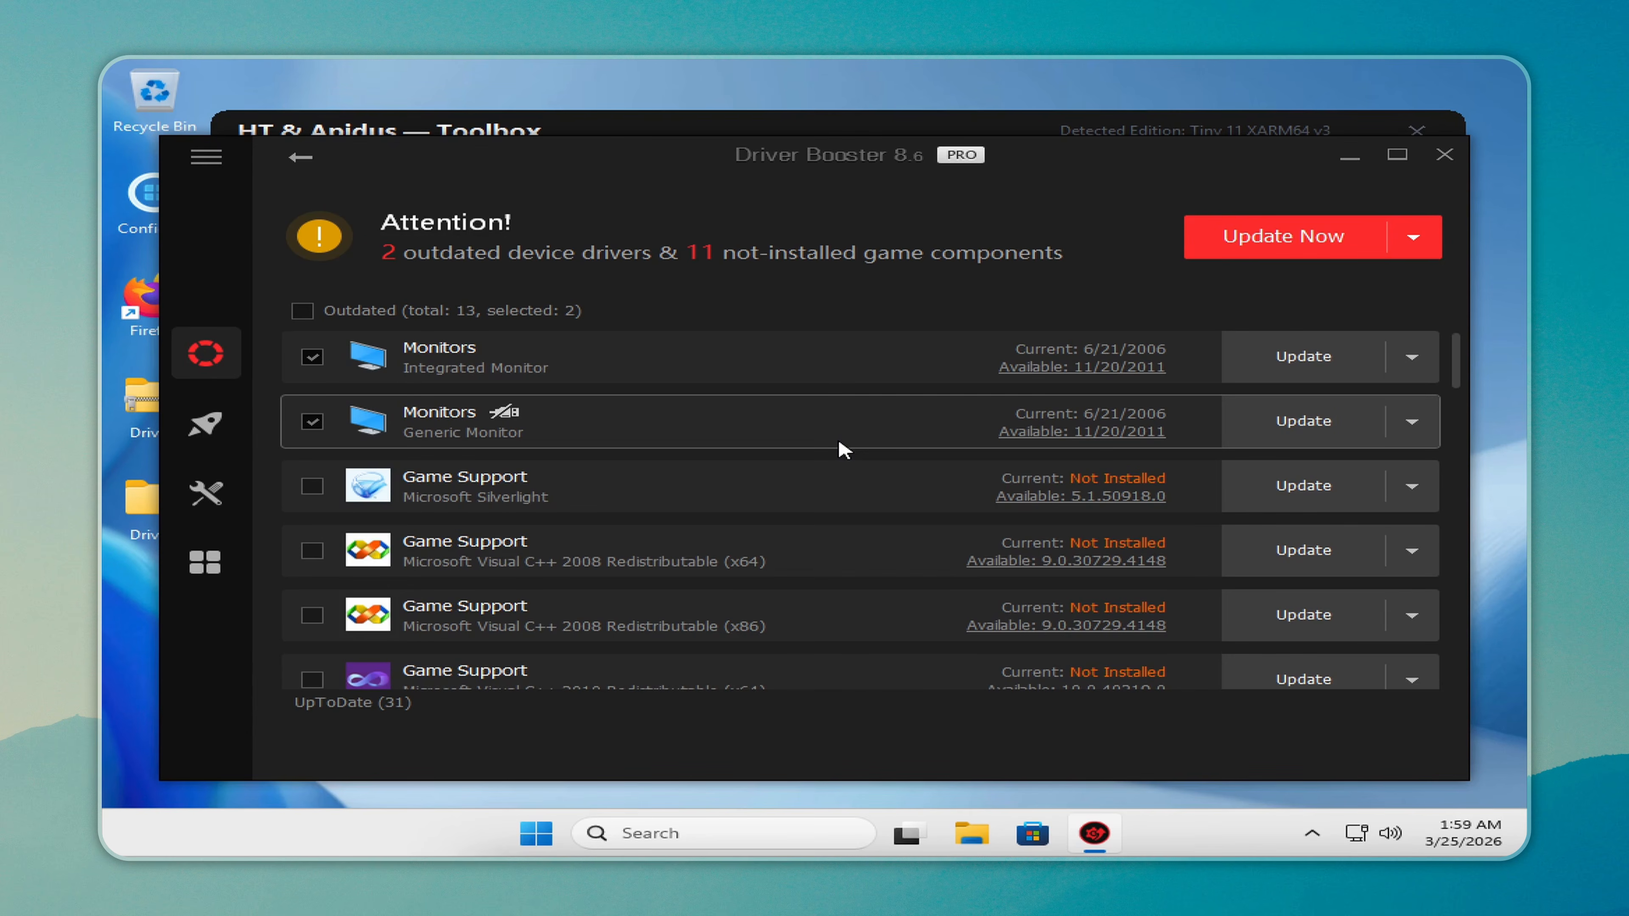
# Select all outdated drivers and game components in Driver Booster and start updating them, accepting the installation notices.
pyautogui.click(302, 311)
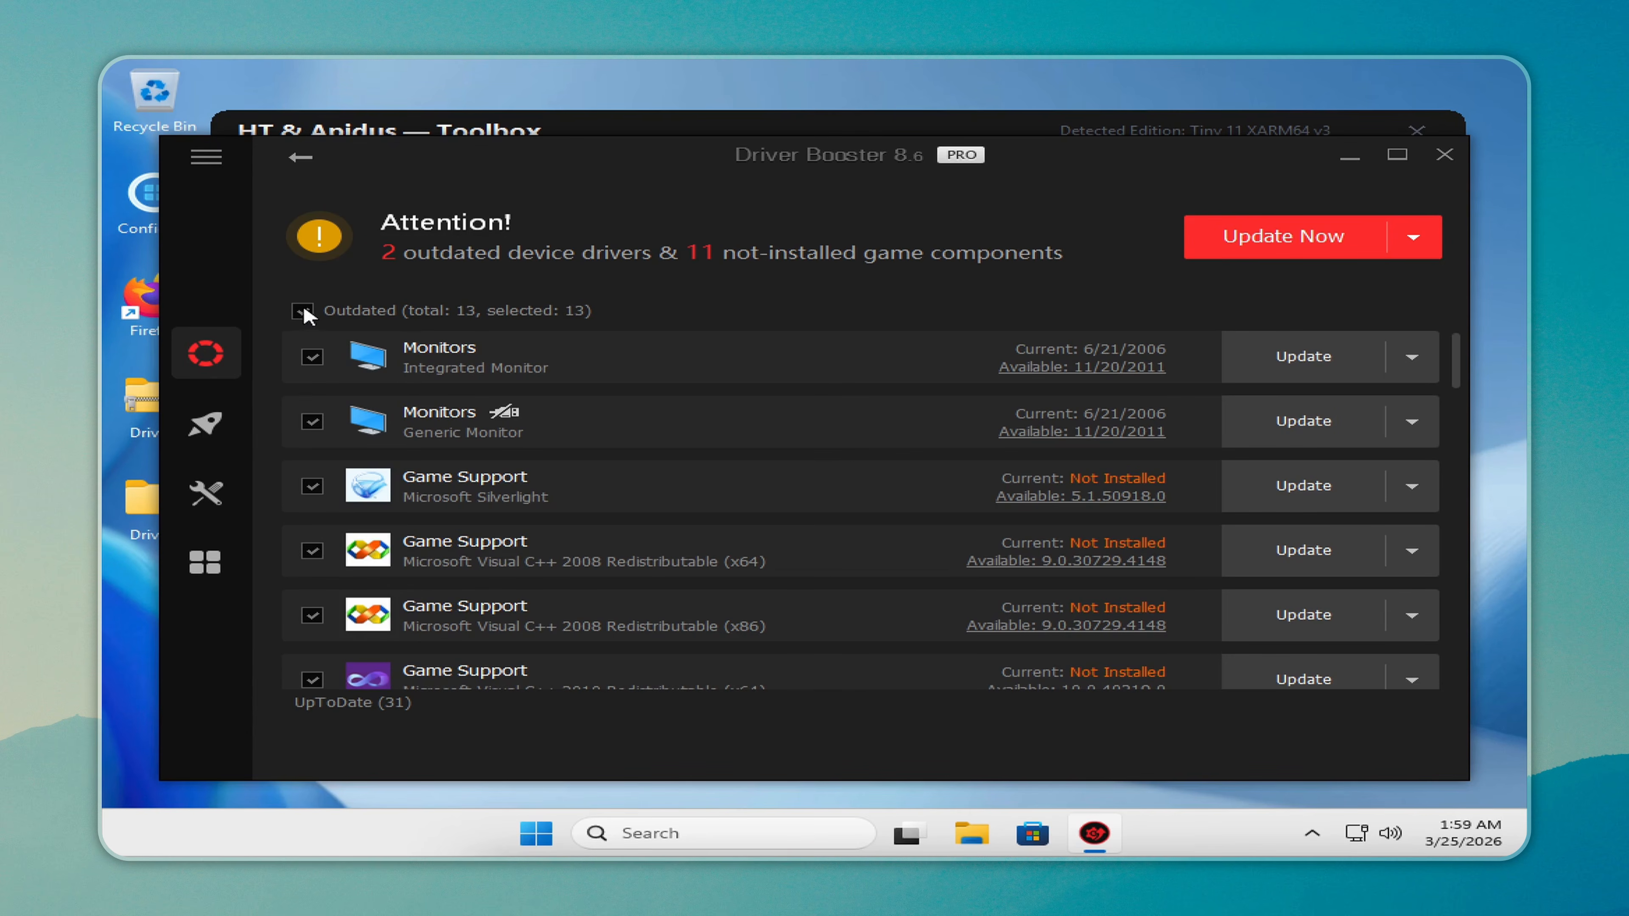
pyautogui.click(1413, 236)
pyautogui.click(1257, 232)
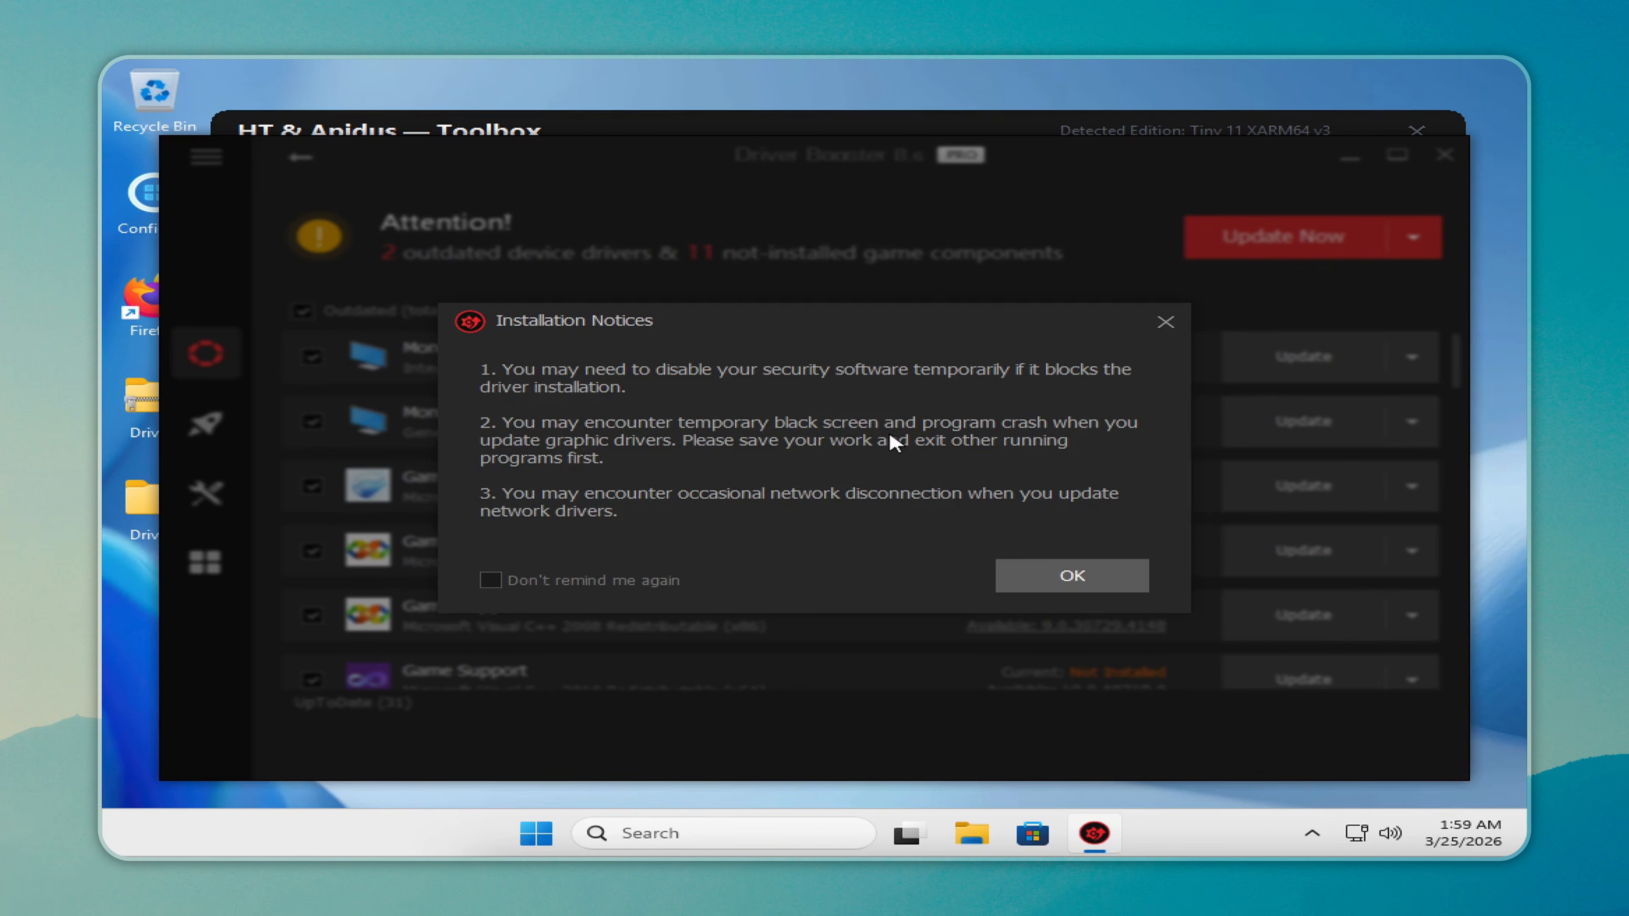
pyautogui.click(1034, 577)
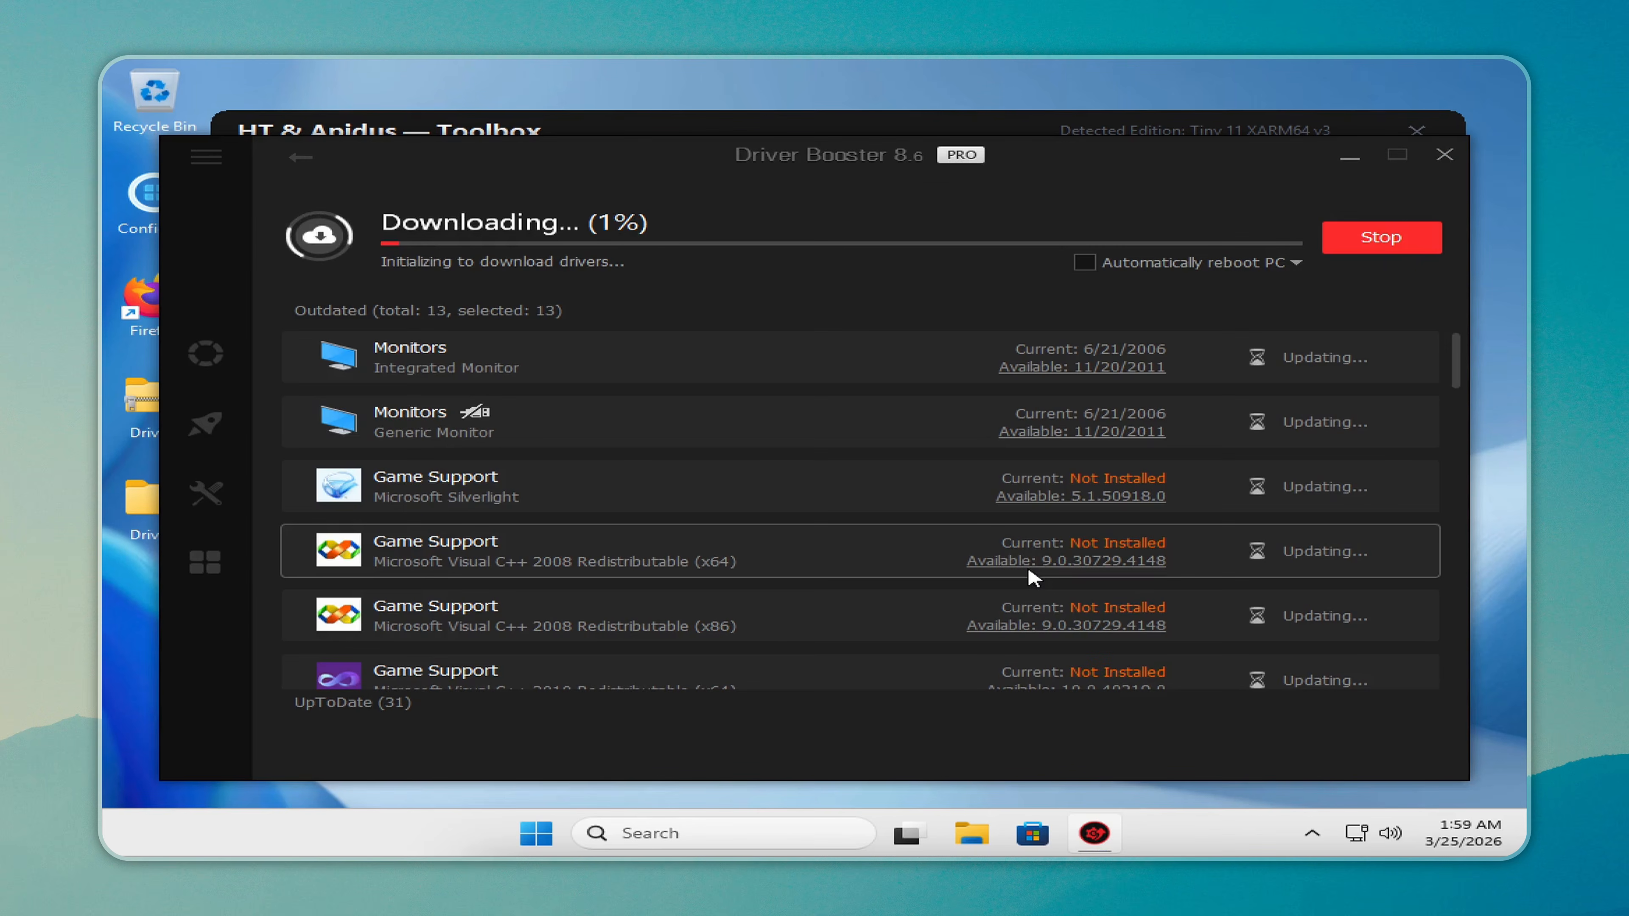